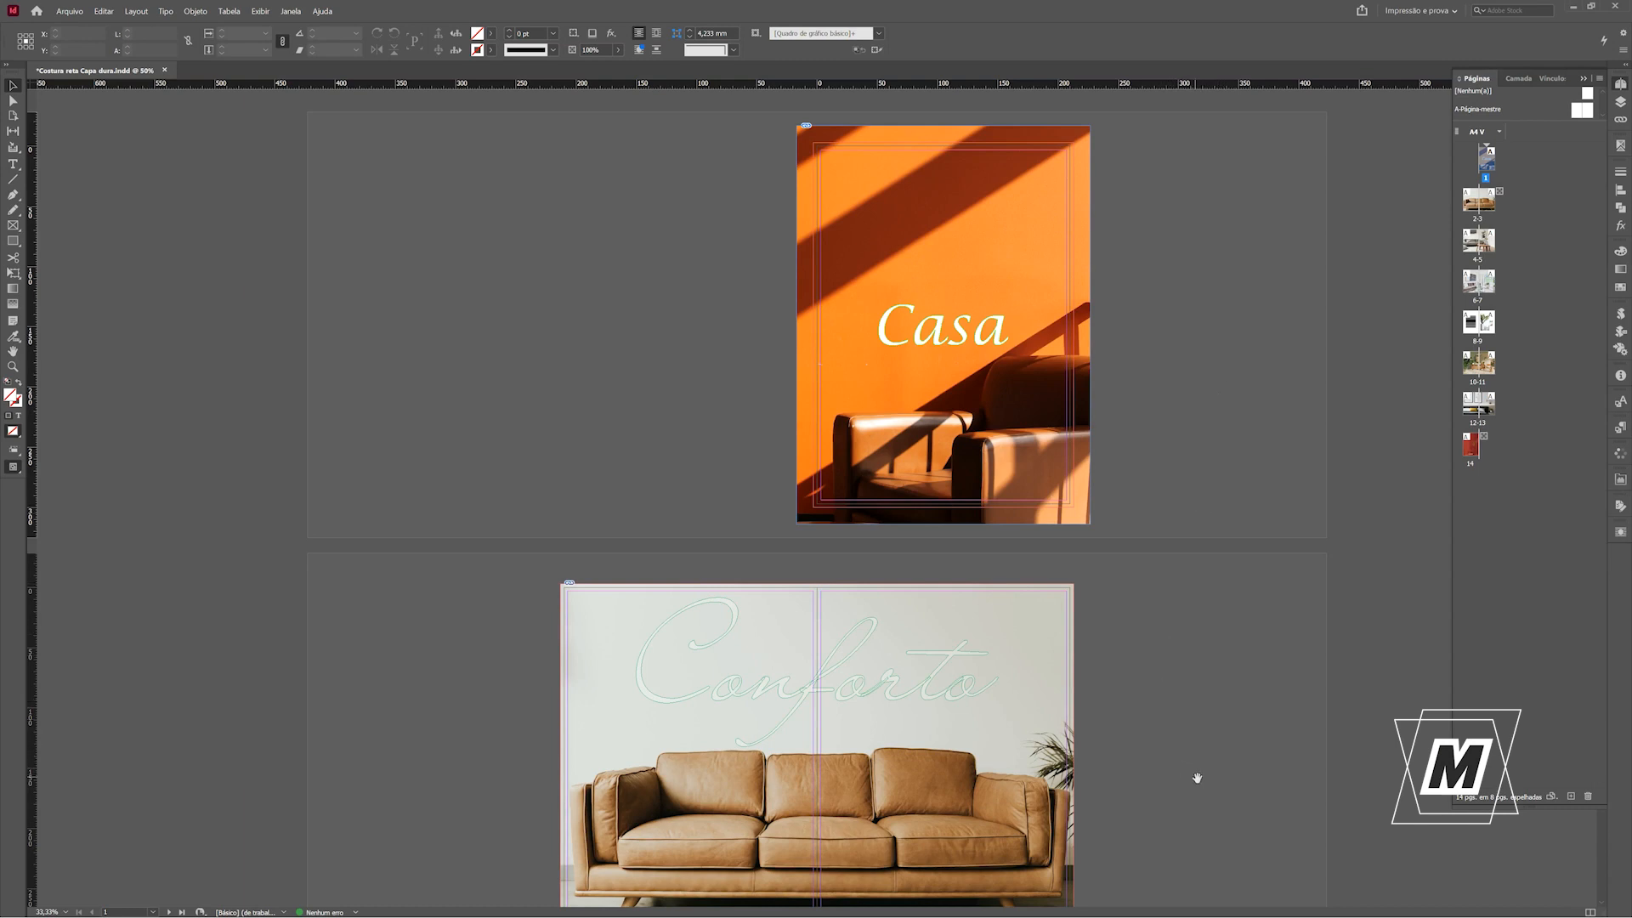
Look over the cover and the first spreads, comparing preview mode with the normal view.
{"action": "left_click_drag", "start_coordinate": [1195, 808], "coordinate": [1199, 469]}
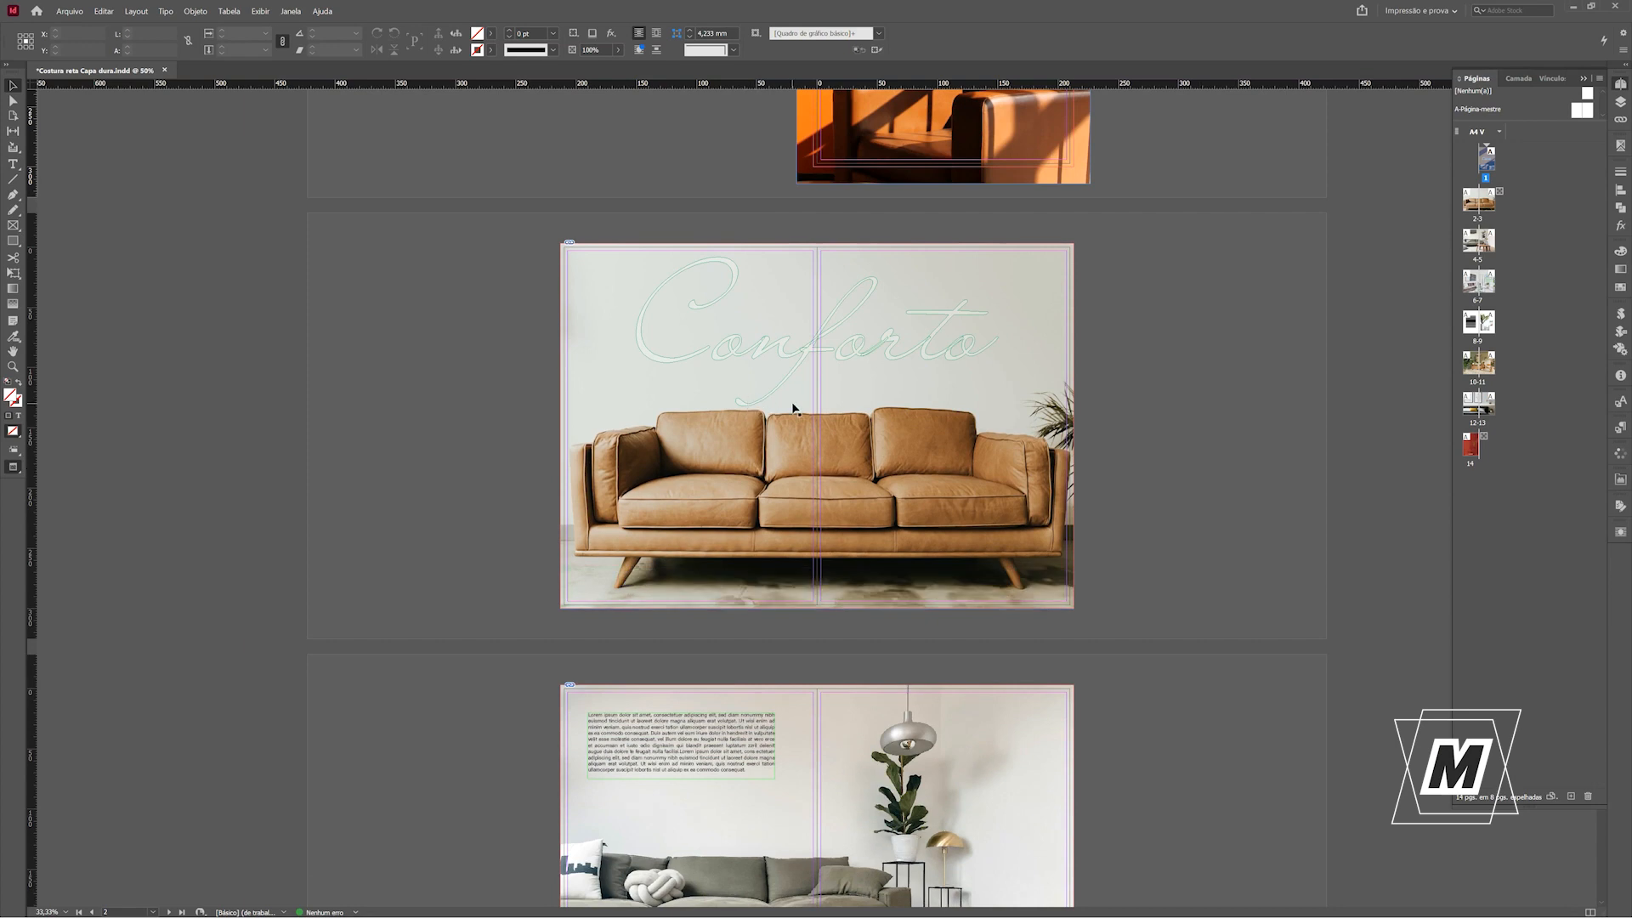
{"action": "key", "text": "w"}
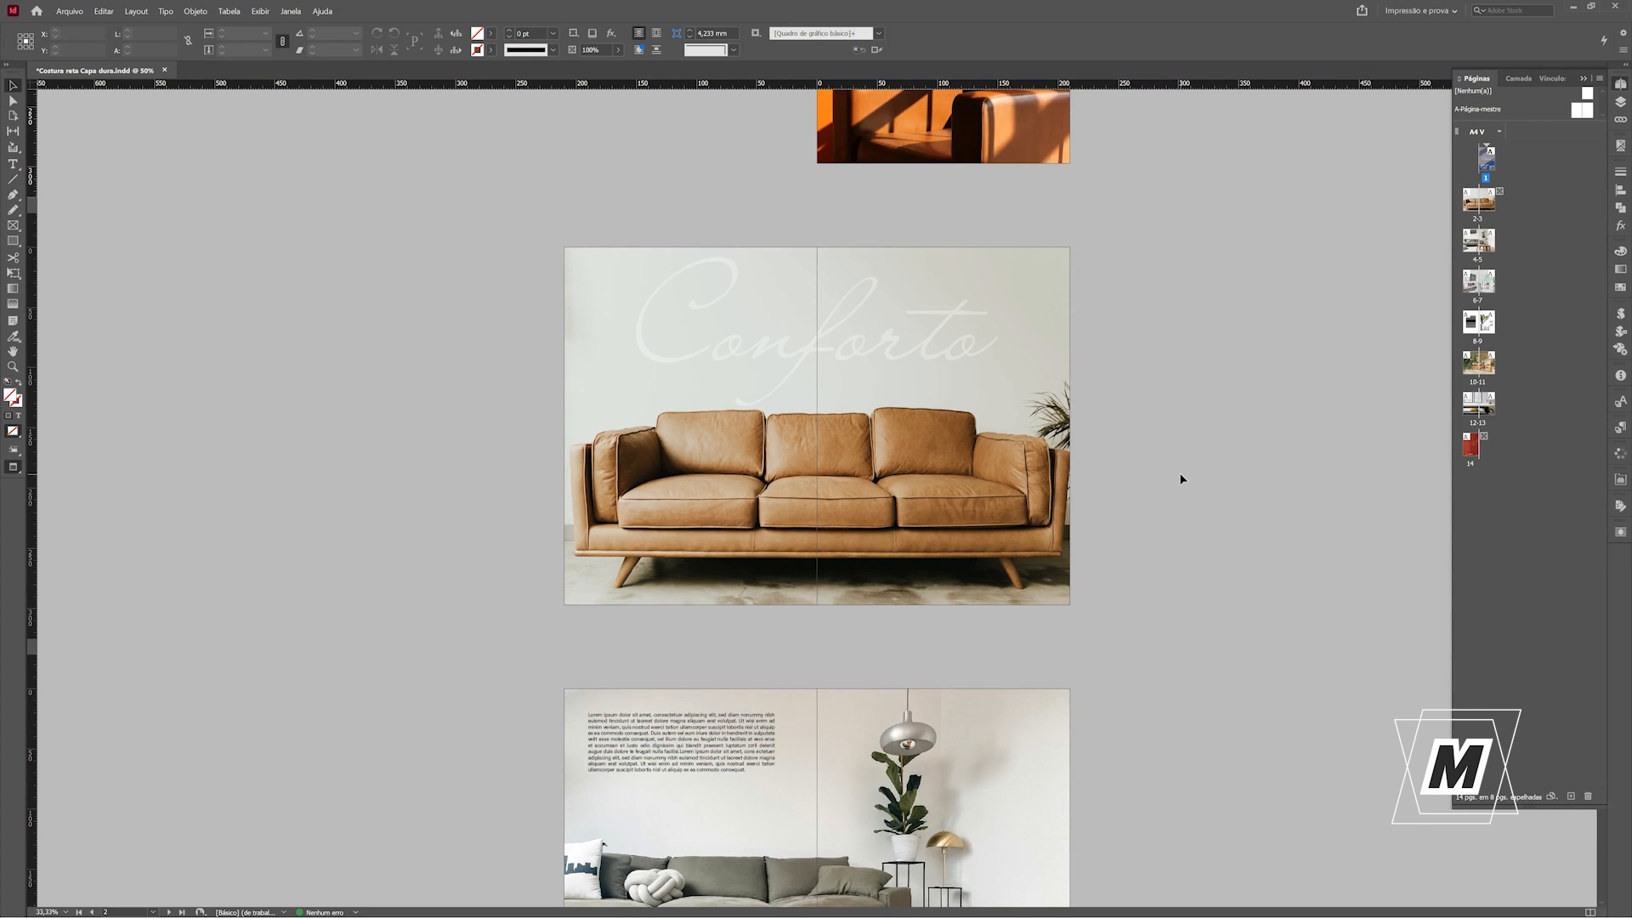
{"action": "key", "text": "w"}
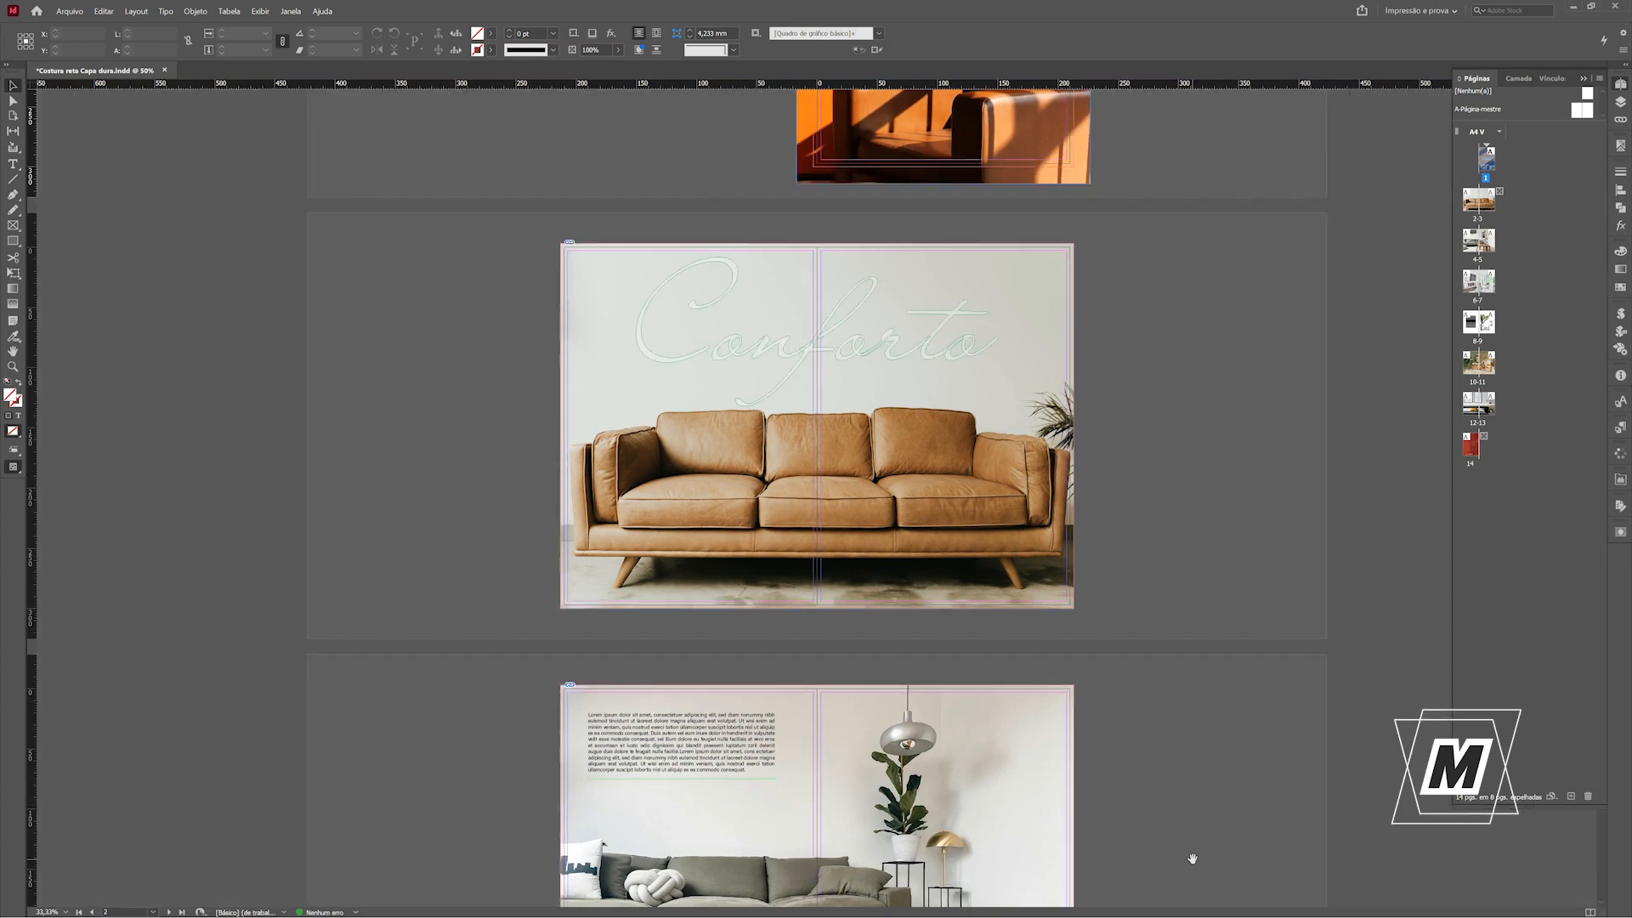
{"action": "scroll", "coordinate": [1192, 825], "scroll_direction": "down", "scroll_amount": 1}
{"action": "left_click_drag", "start_coordinate": [1193, 824], "coordinate": [1177, 462]}
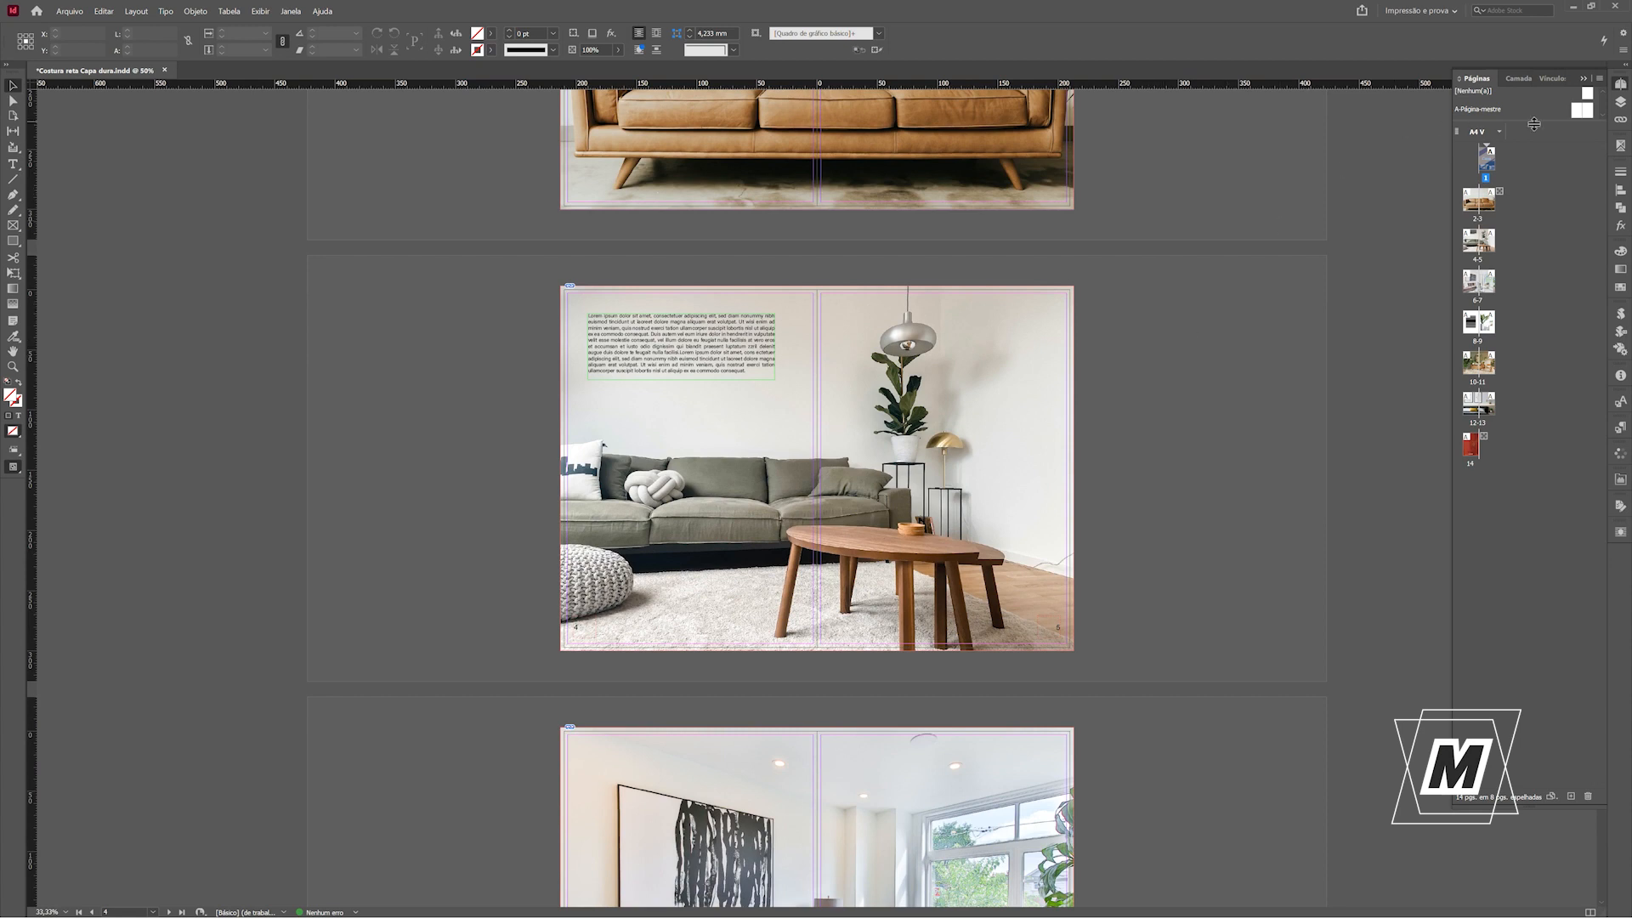
On A-Página-mestre, place a vertical guide on the spine and duplicate it once with a 10 mm horizontal offset.
{"action": "double_click", "coordinate": [1575, 116]}
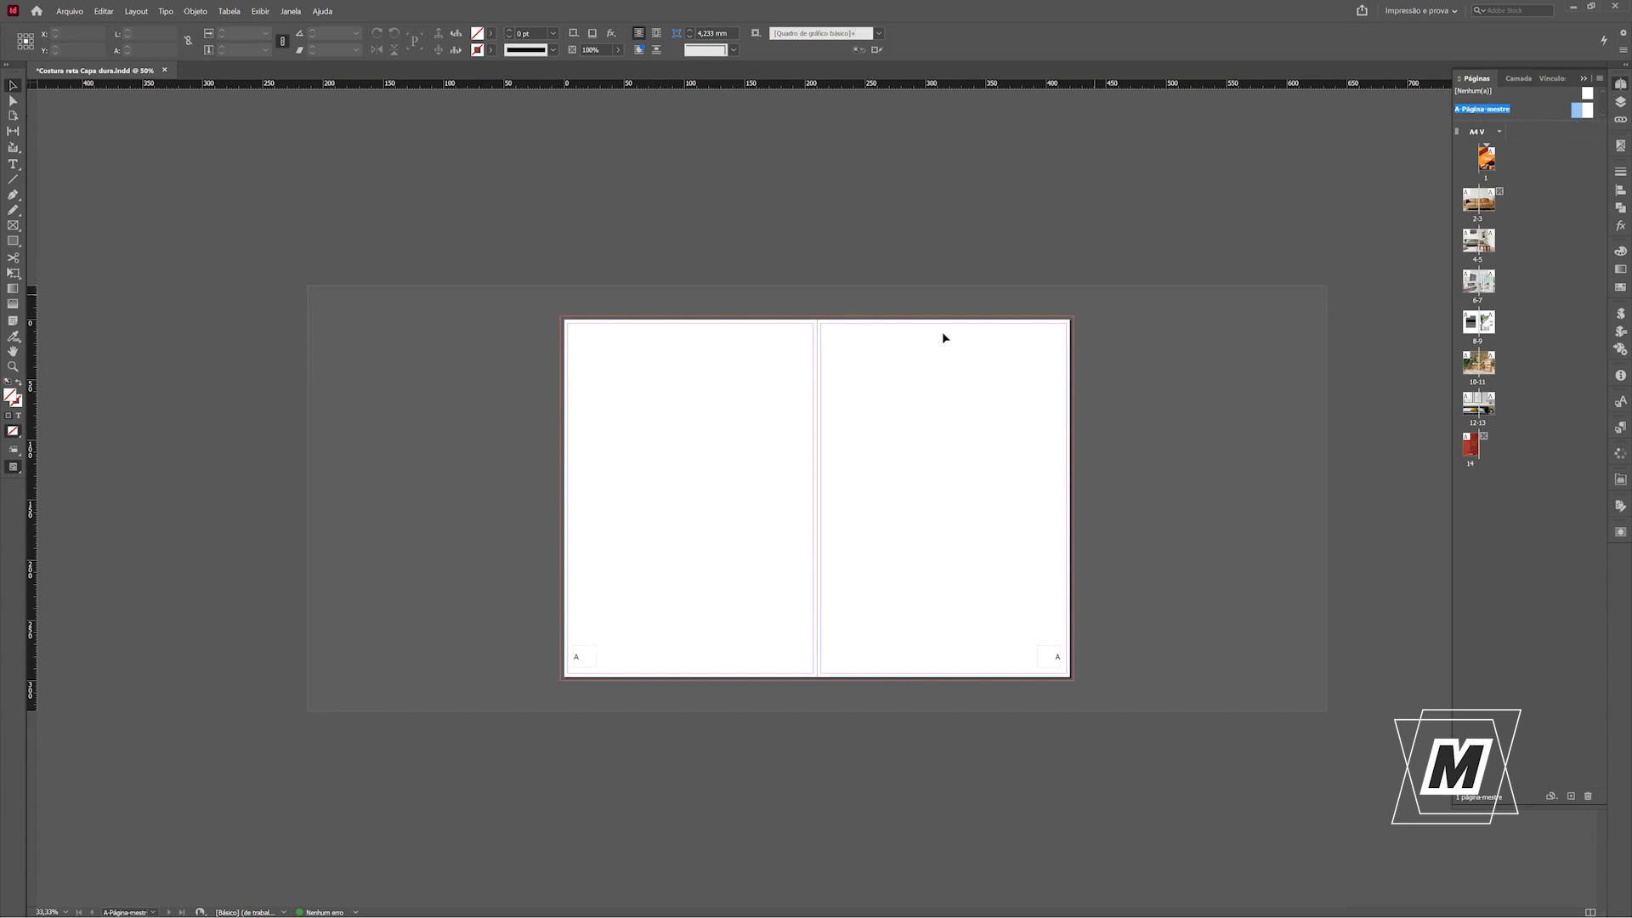
{"action": "left_click_drag", "start_coordinate": [31, 408], "coordinate": [818, 443]}
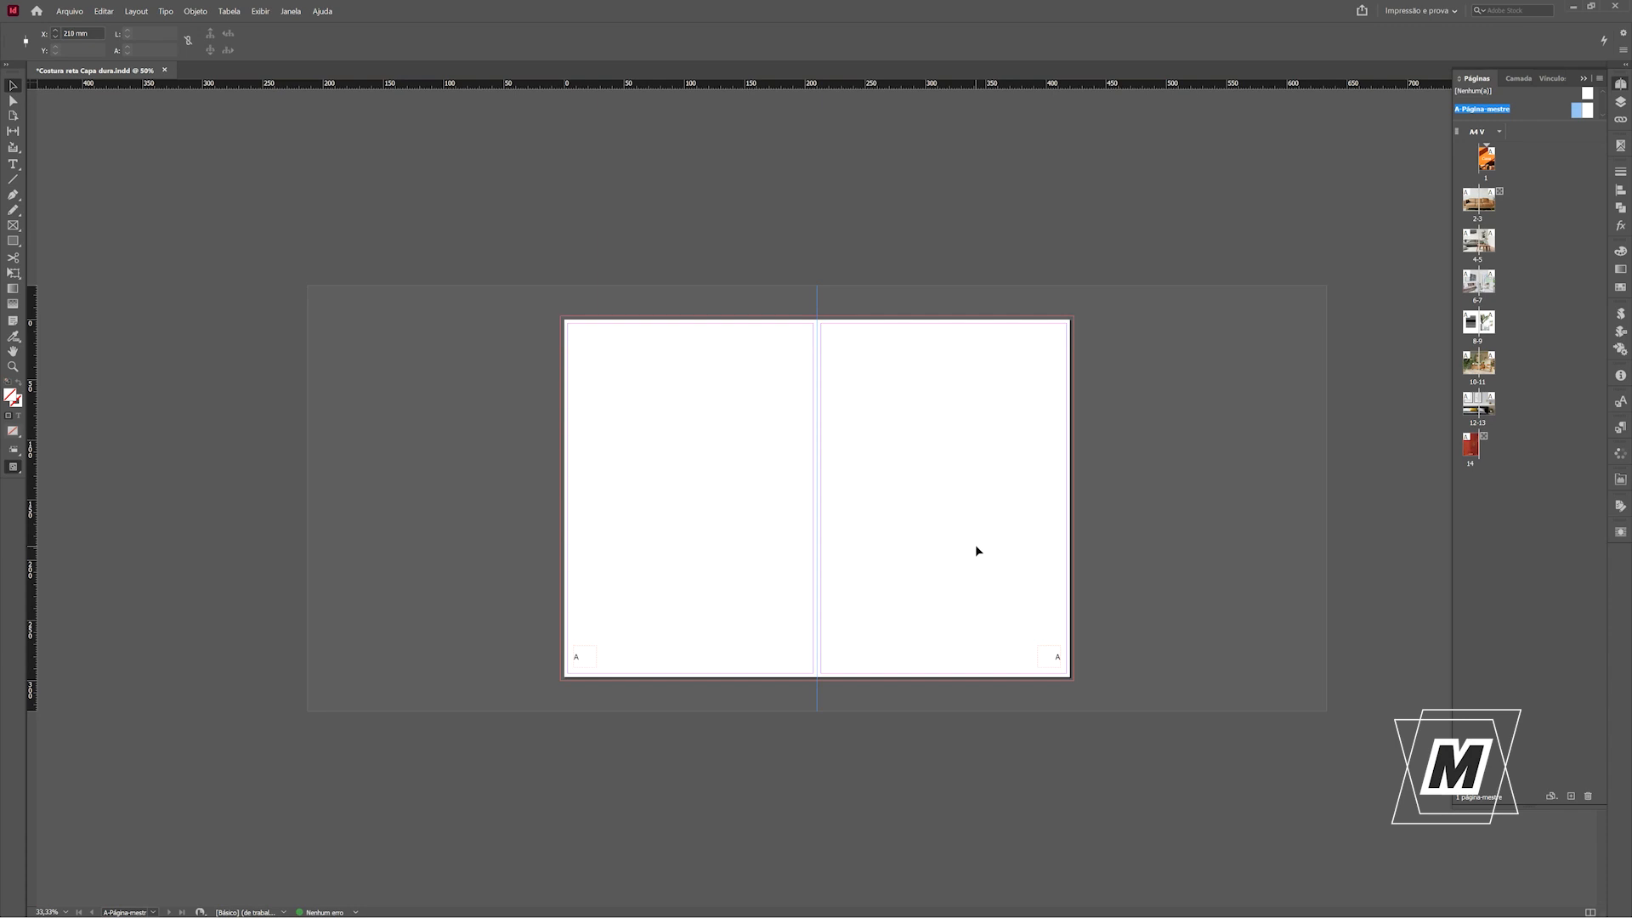
{"action": "key", "text": "ctrl+alt+u"}
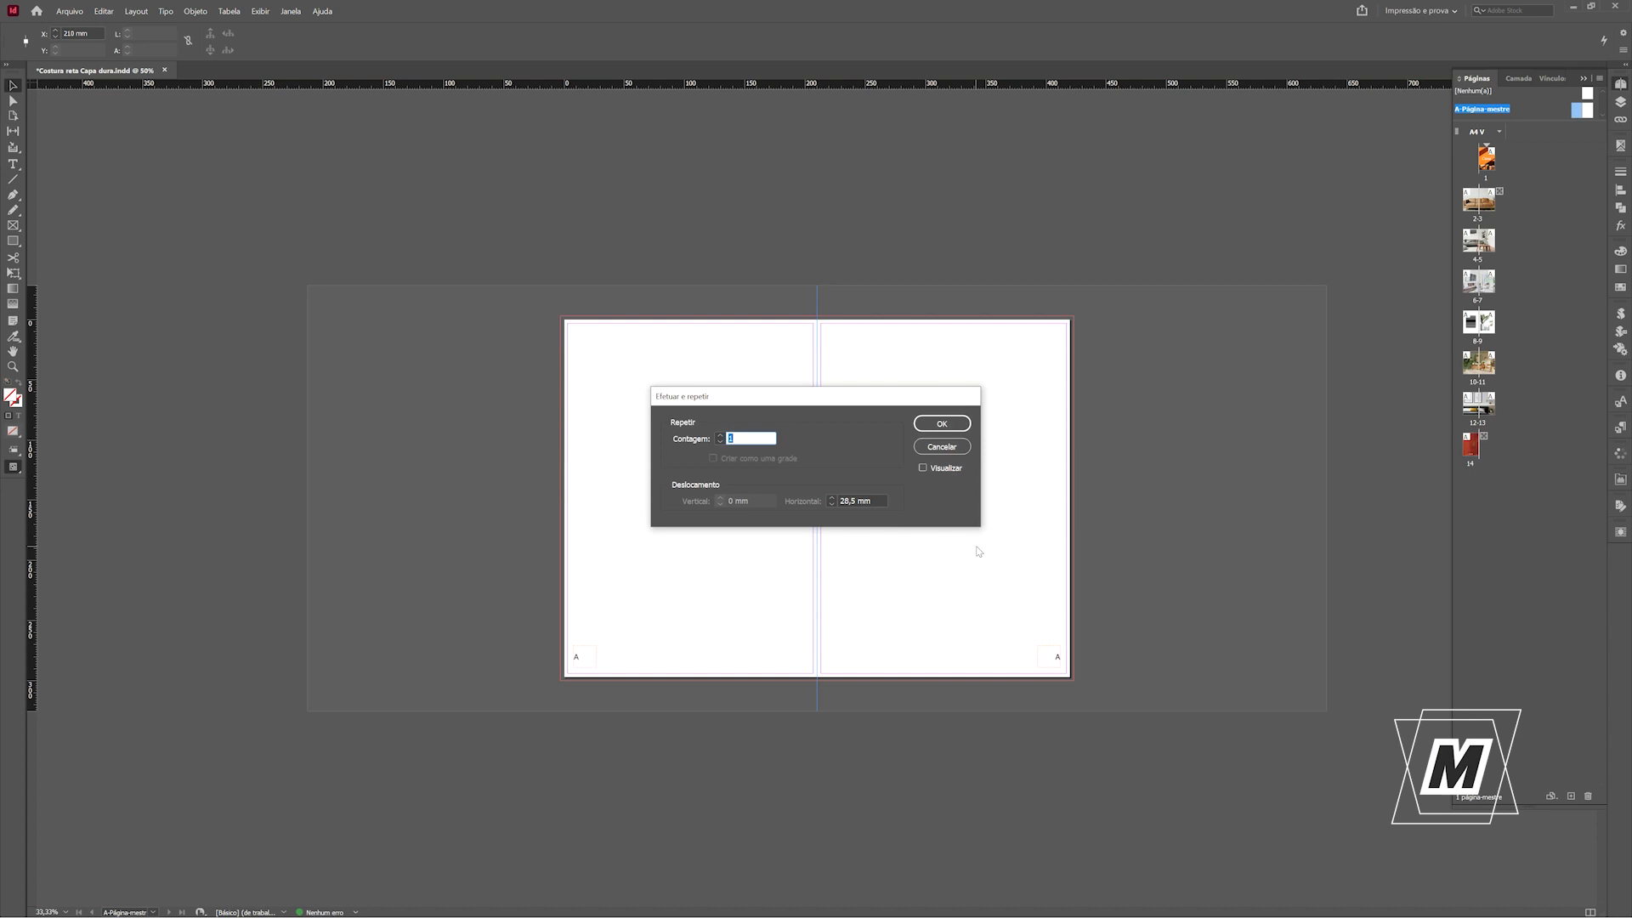
{"action": "key", "text": "Tab"}
{"action": "type", "text": "1"}
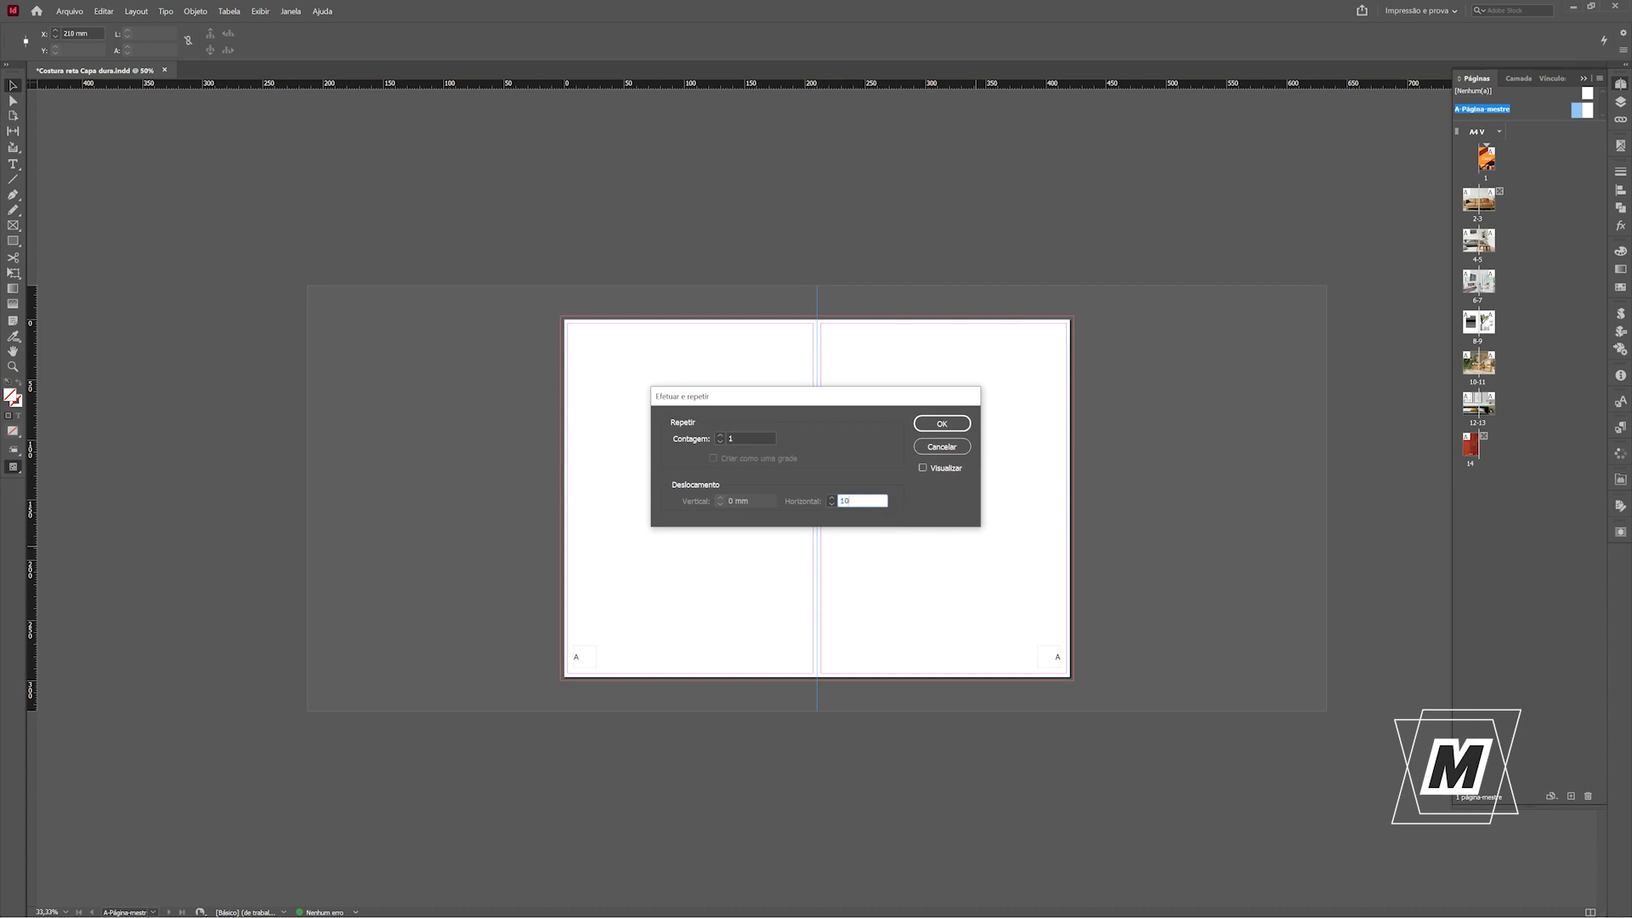
{"action": "key", "text": "Return"}
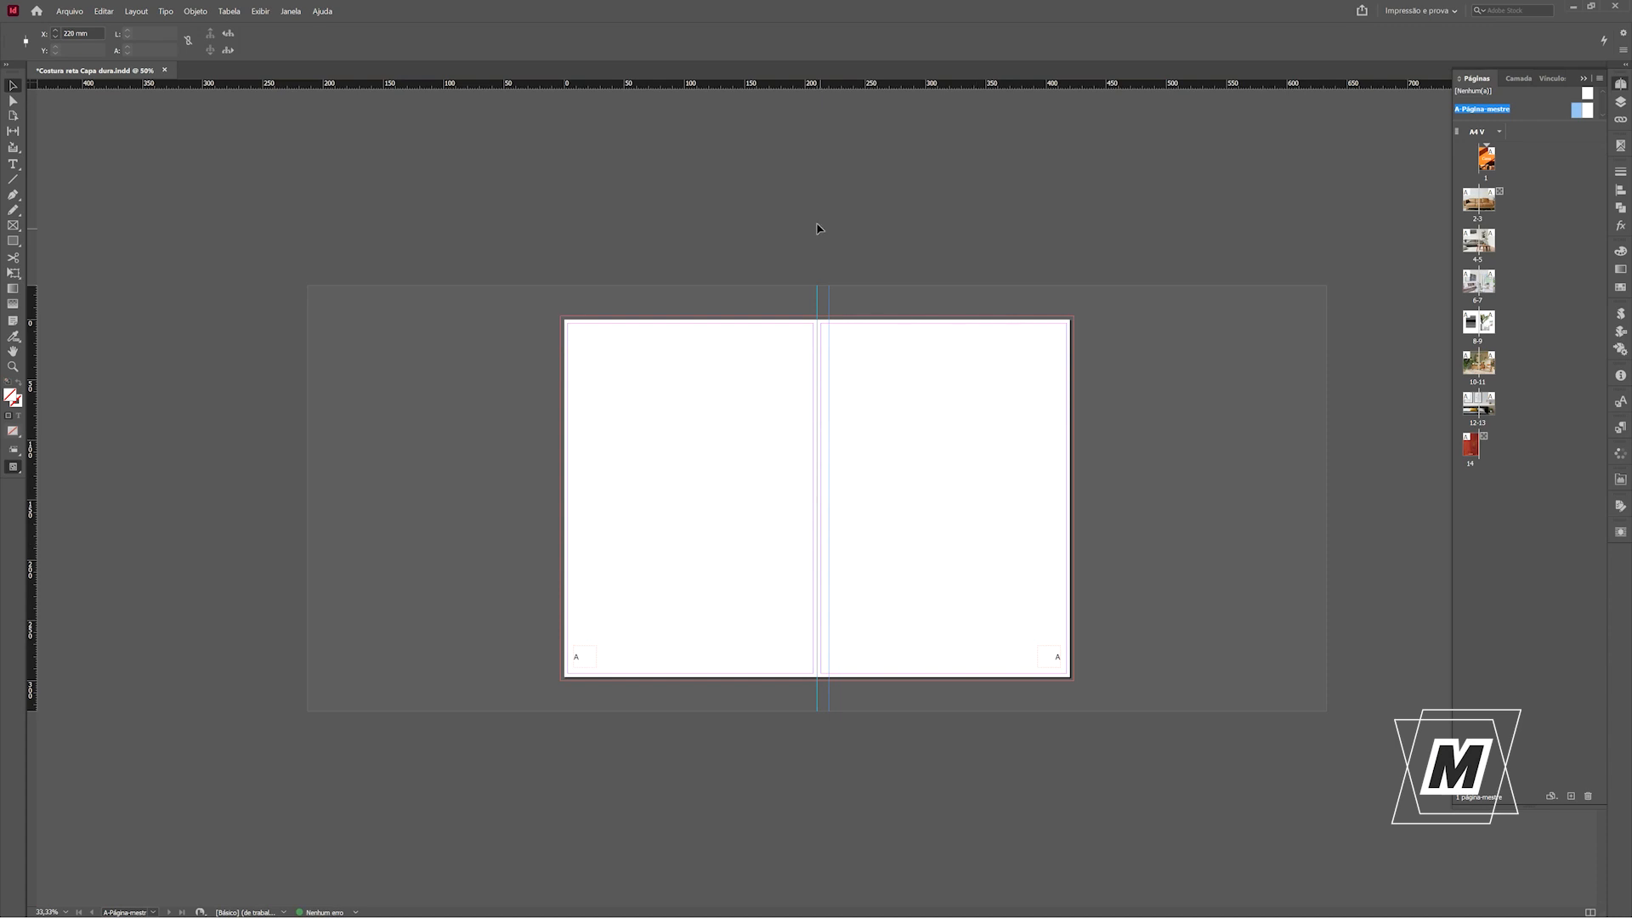
Duplicate the spine guide once with a -10 mm horizontal offset, then delete the central guide.
{"action": "left_click", "coordinate": [821, 301]}
{"action": "left_click", "coordinate": [819, 302]}
{"action": "key", "text": "ctrl+alt+u"}
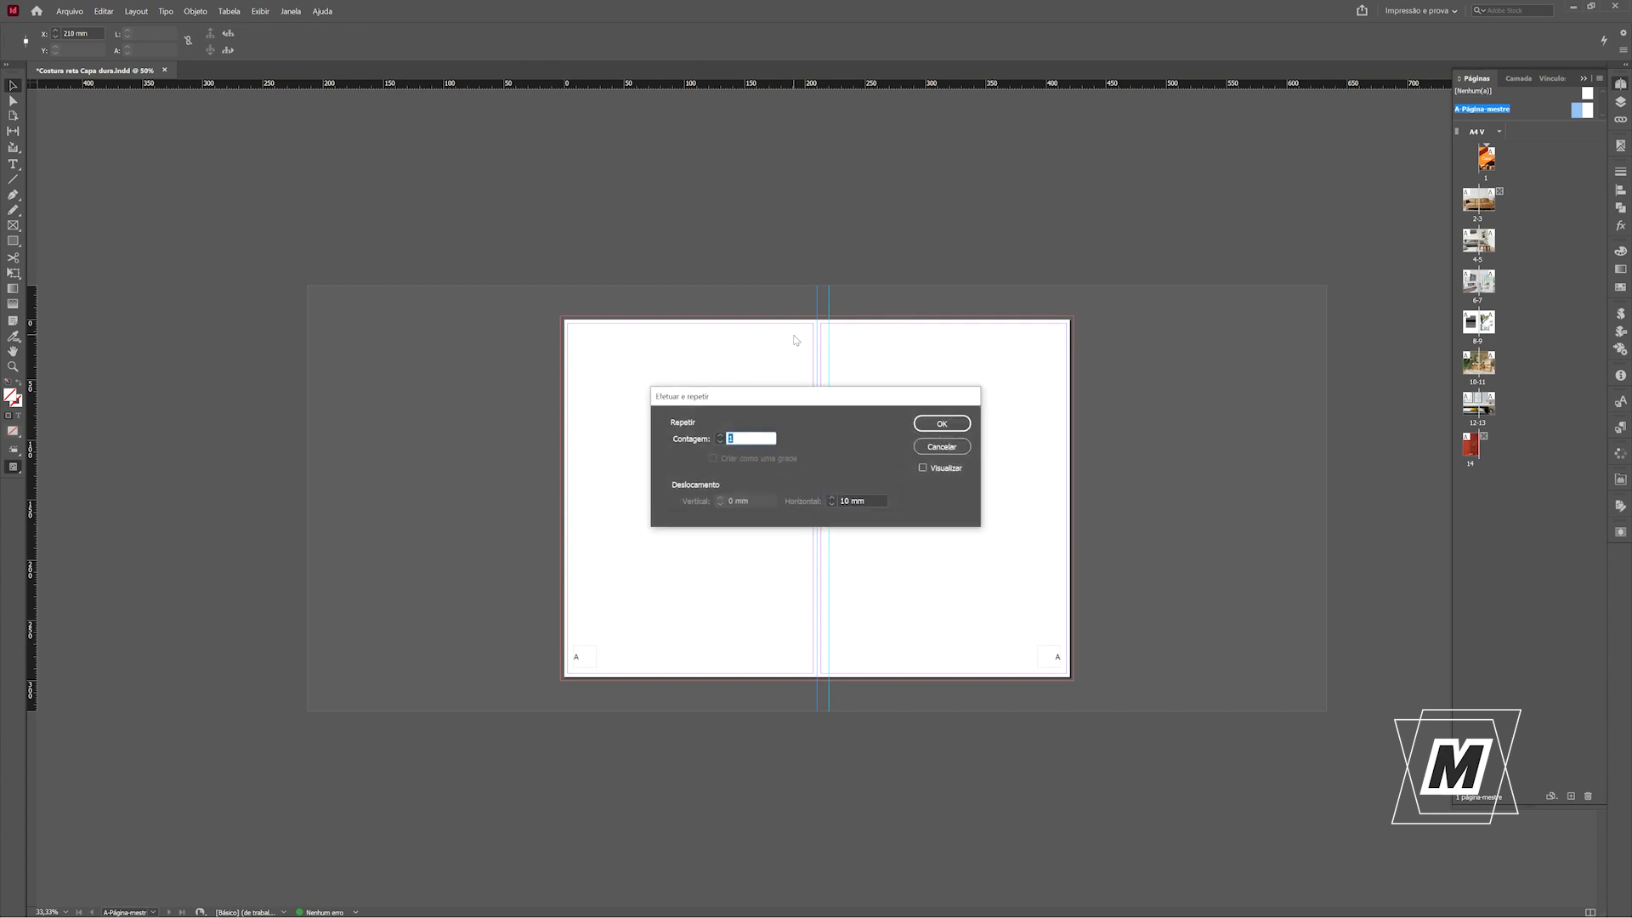
{"action": "key", "text": "Tab"}
{"action": "type", "text": "-10"}
{"action": "key", "text": "Return"}
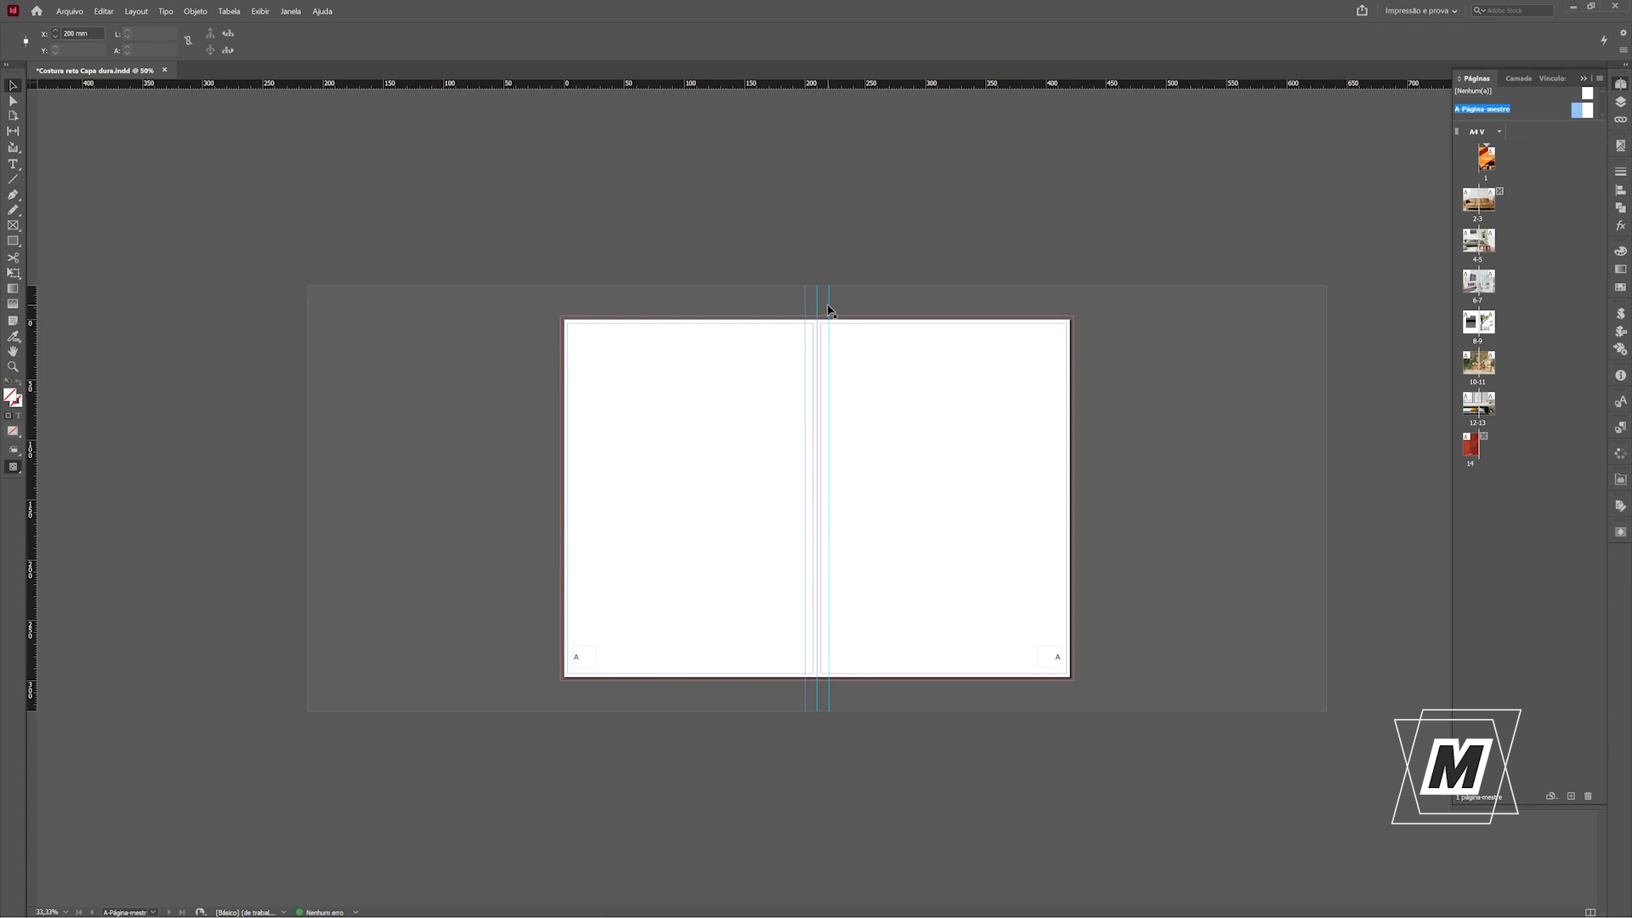
{"action": "left_click", "coordinate": [817, 310]}
{"action": "key", "text": "Delete"}
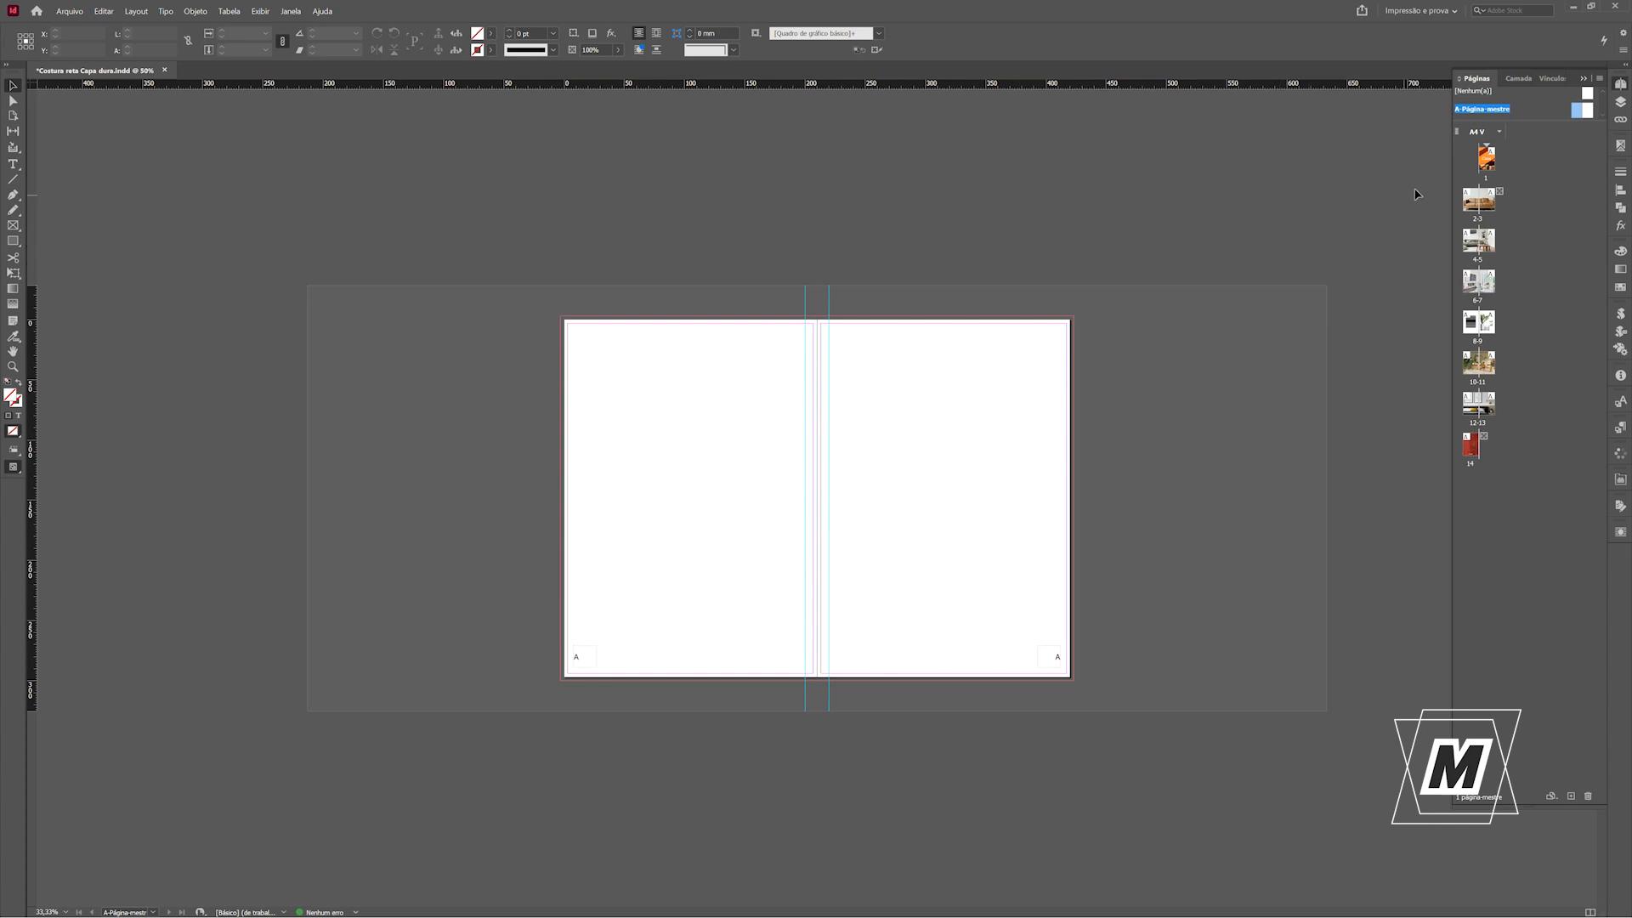
Apply A-Página-mestre to all pages of the document.
{"action": "right_click", "coordinate": [1530, 110]}
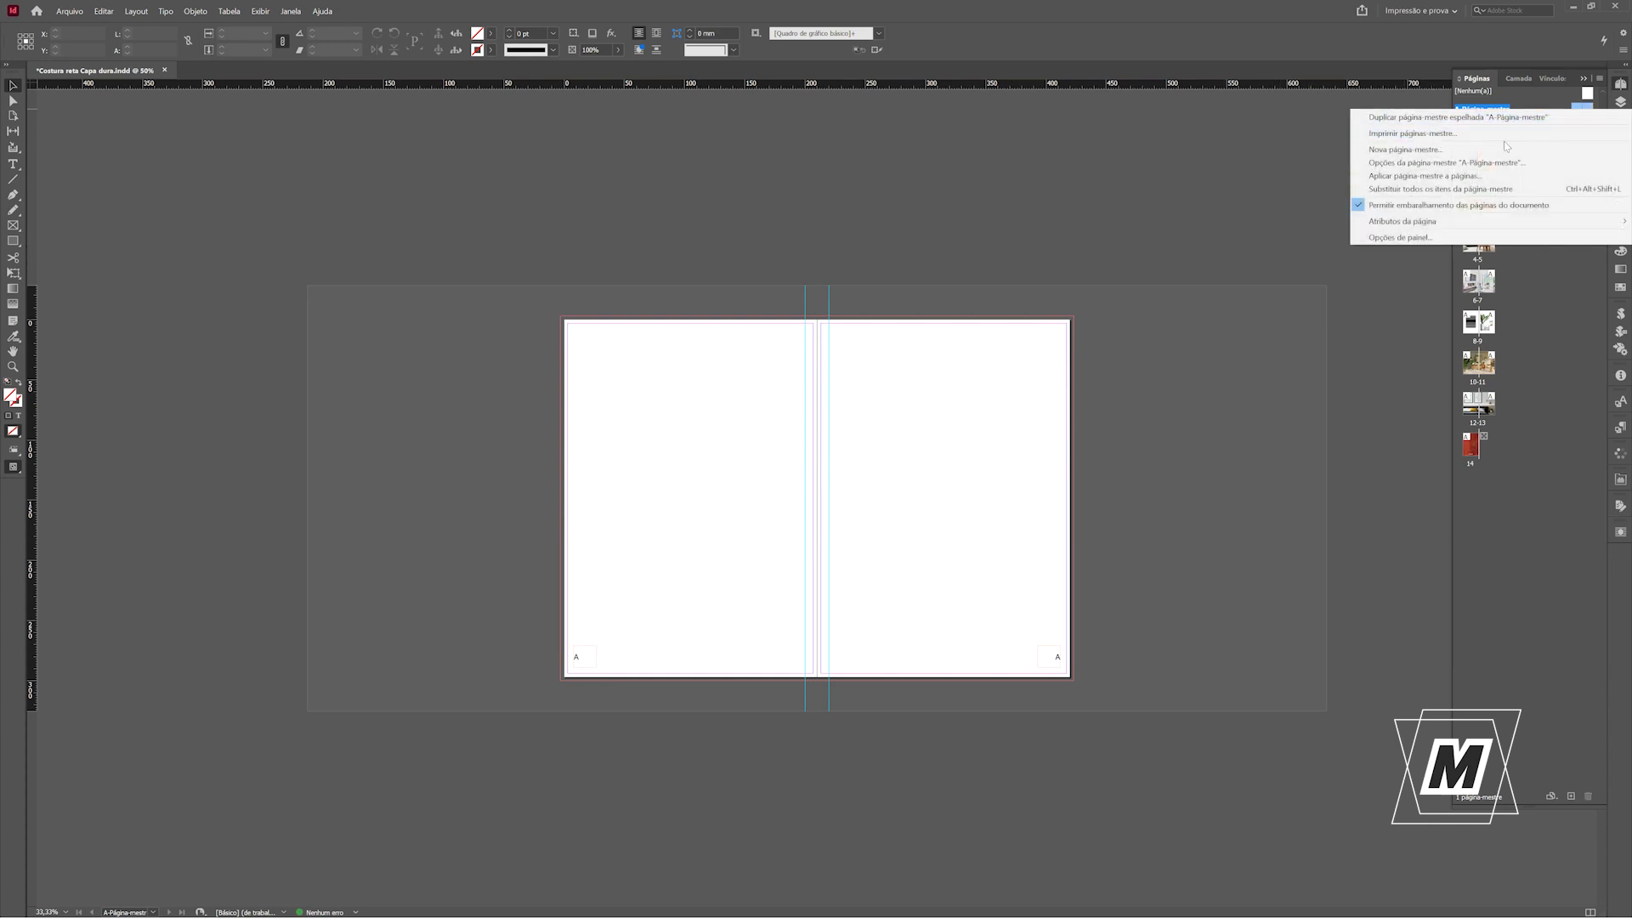
{"action": "left_click", "coordinate": [1440, 177]}
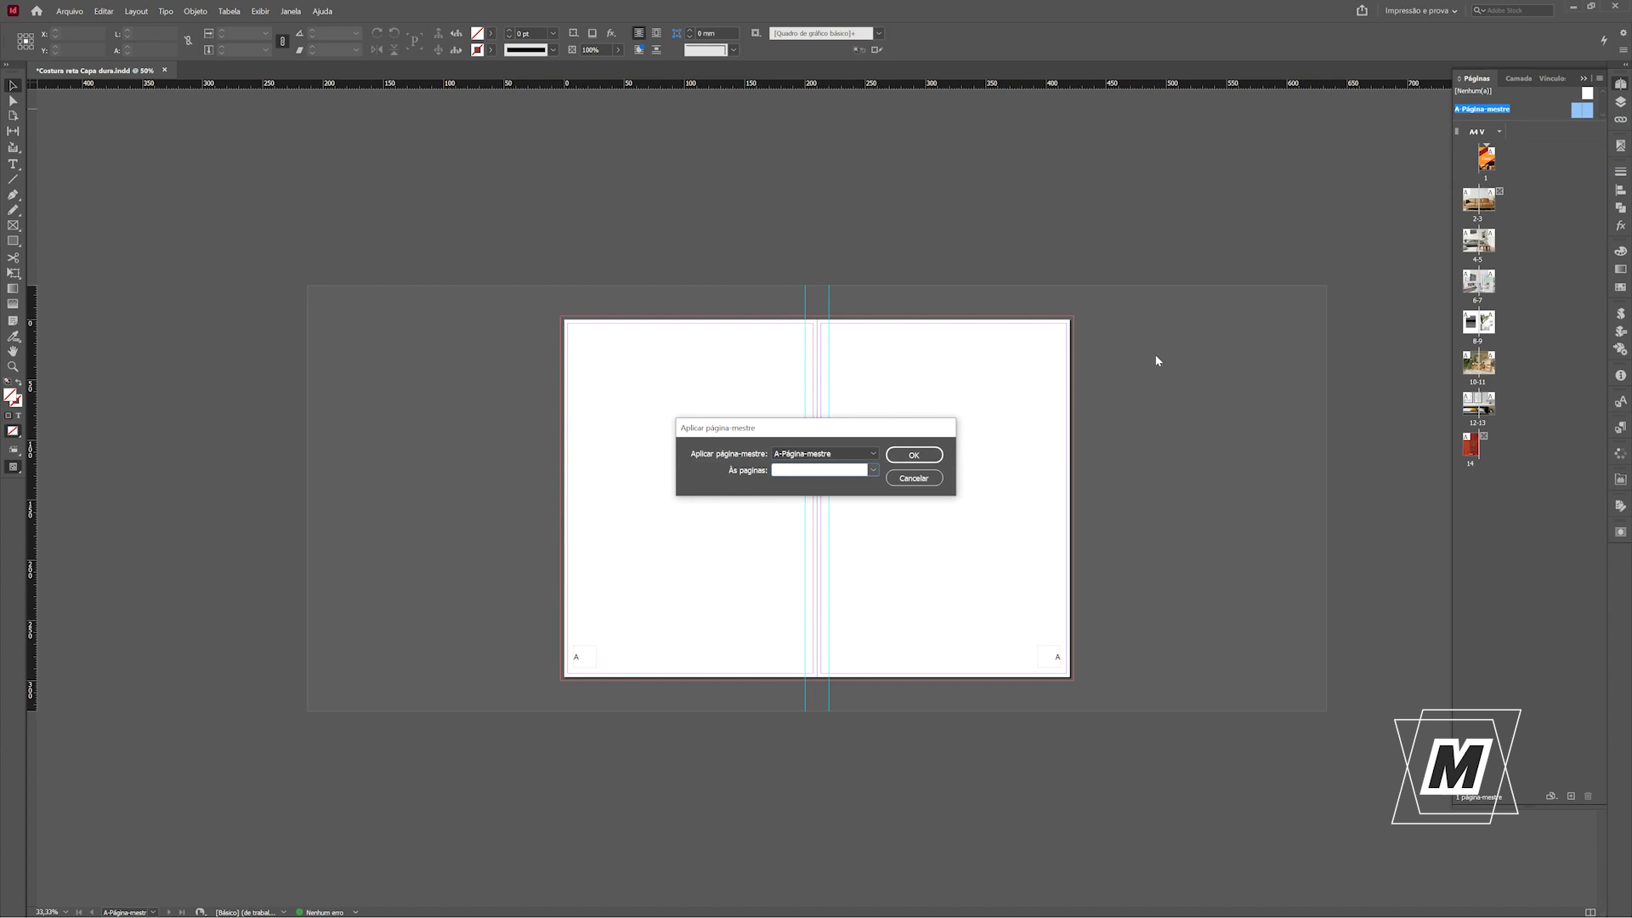
{"action": "left_click", "coordinate": [874, 471]}
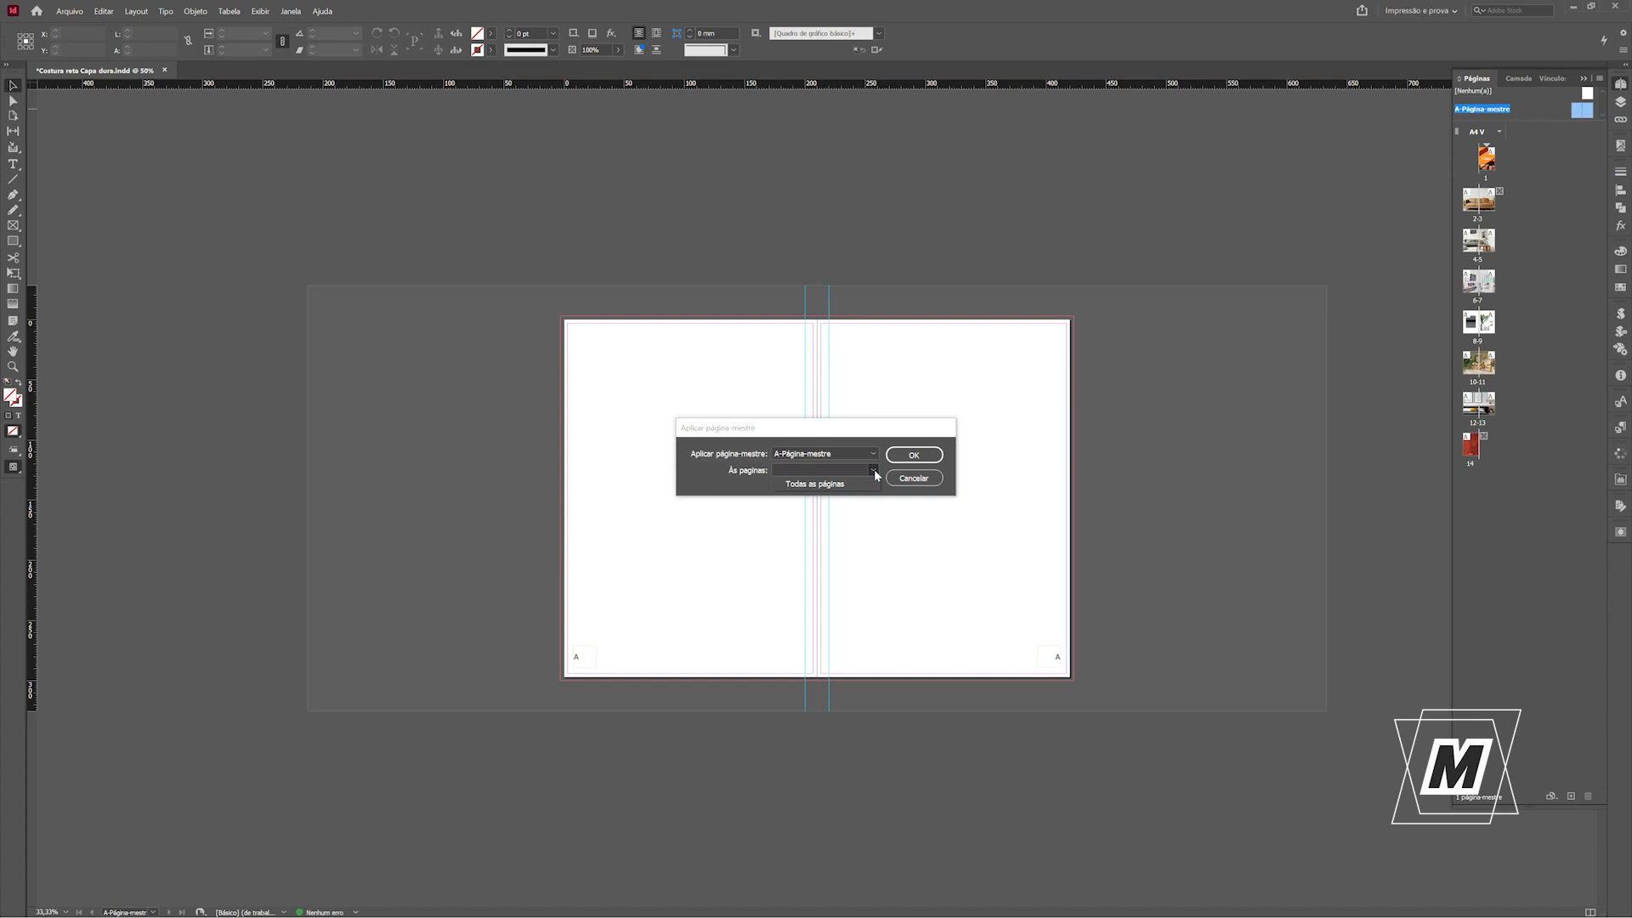
{"action": "left_click", "coordinate": [827, 485]}
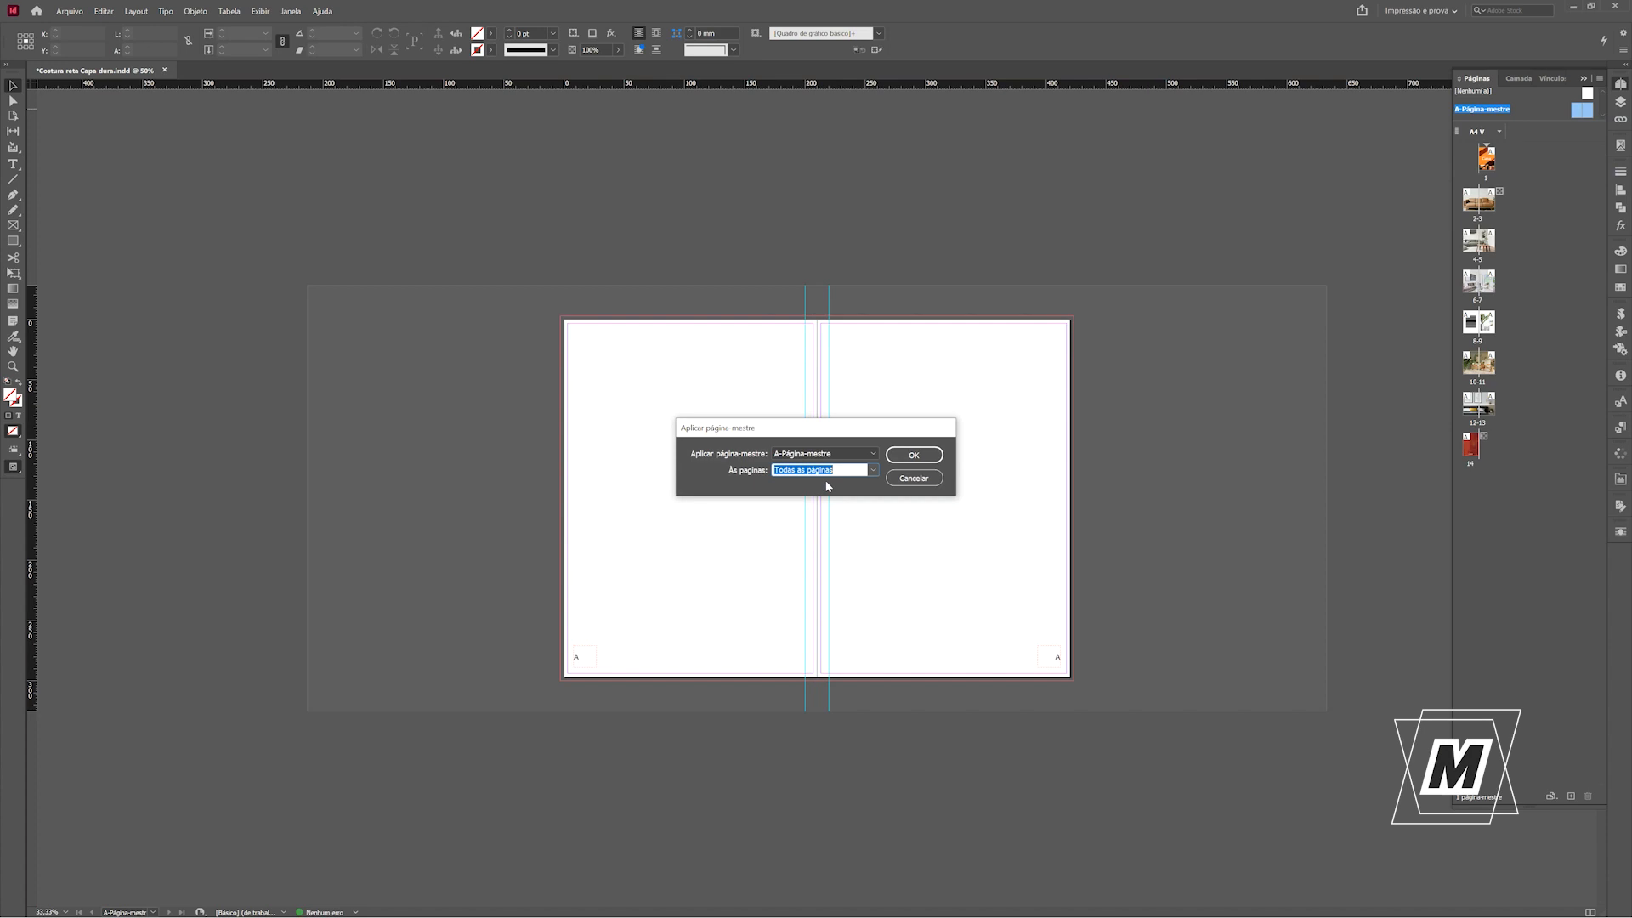
{"action": "left_click", "coordinate": [918, 458]}
{"action": "left_click", "coordinate": [915, 456]}
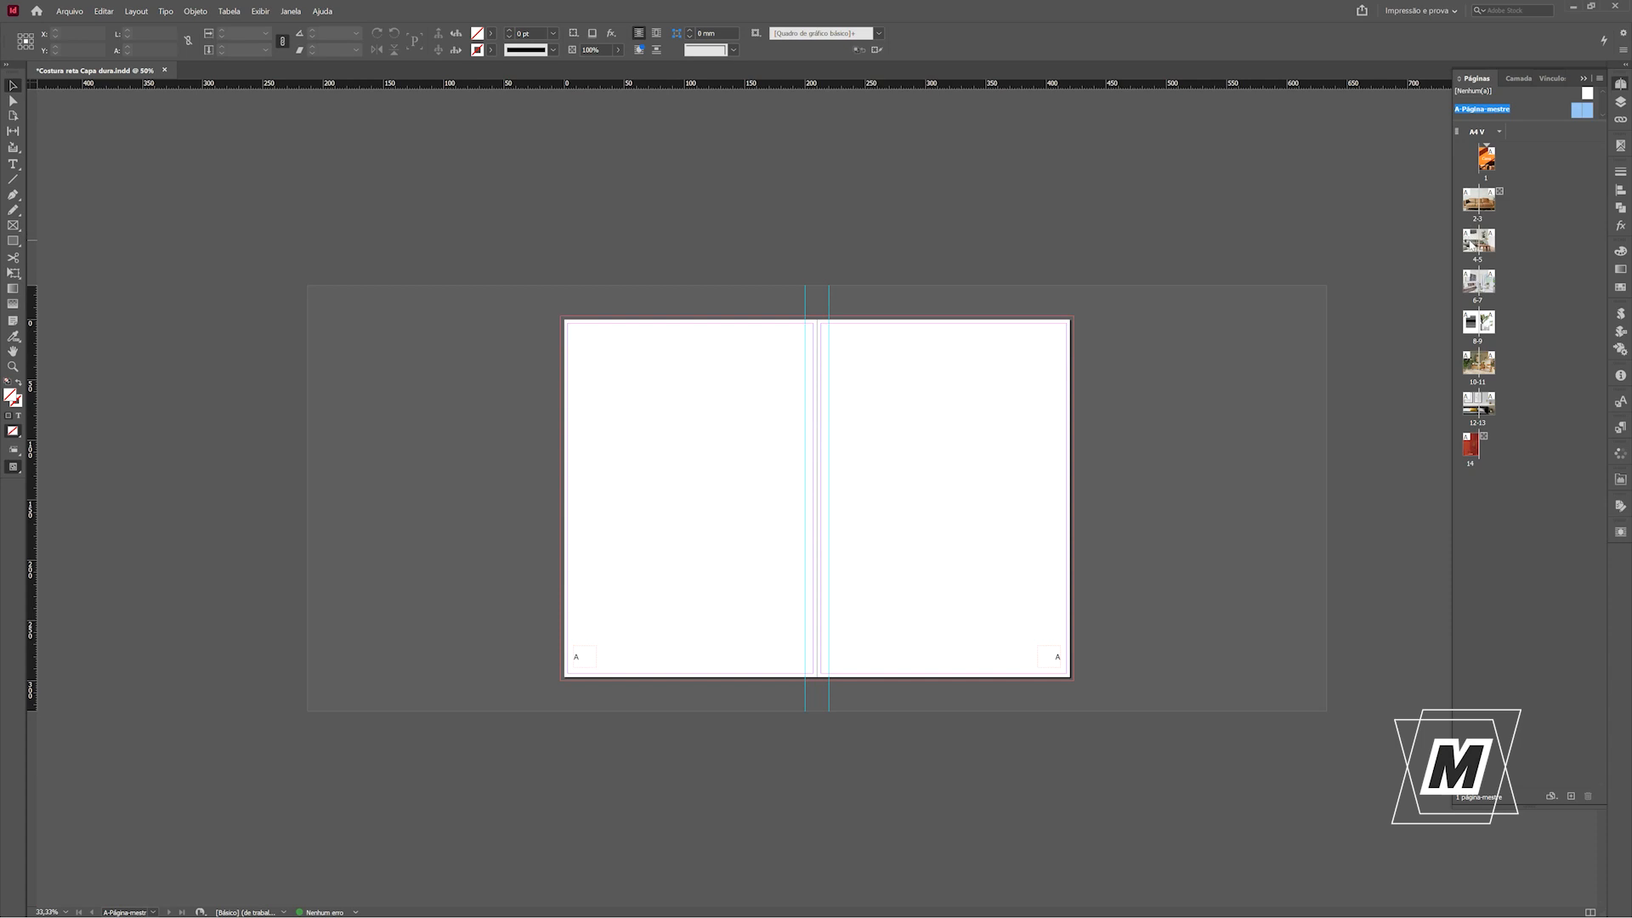
Split the pages 4-5 image at the spine by cropping the original to page 4 and an in-place copy to page 5.
{"action": "double_click", "coordinate": [1471, 244]}
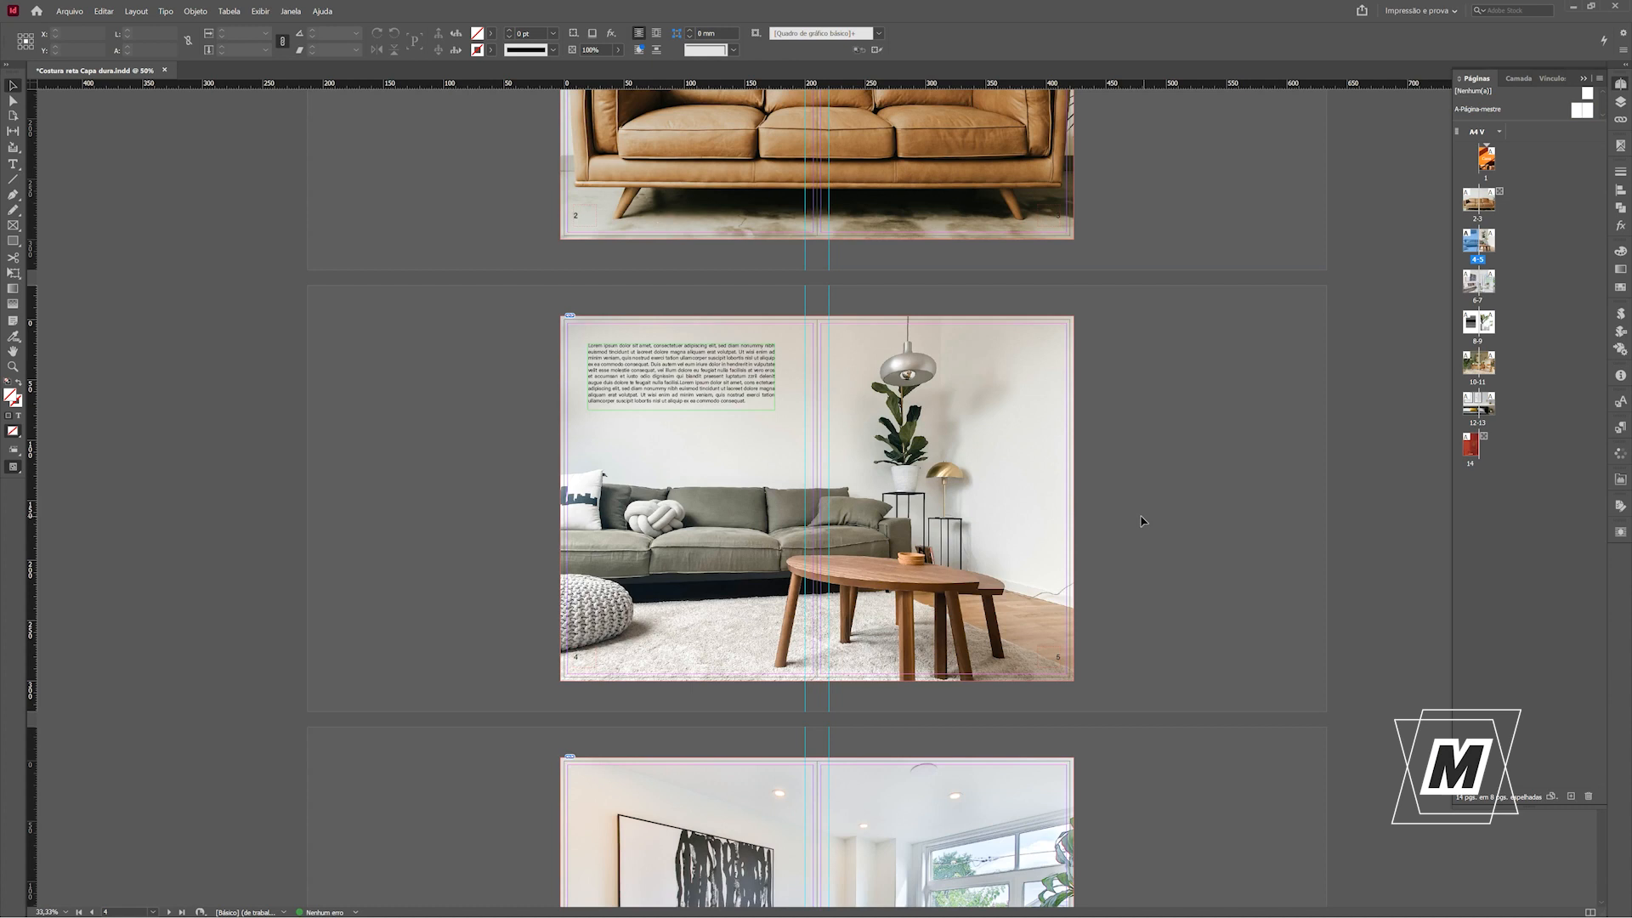
{"action": "left_click", "coordinate": [908, 375]}
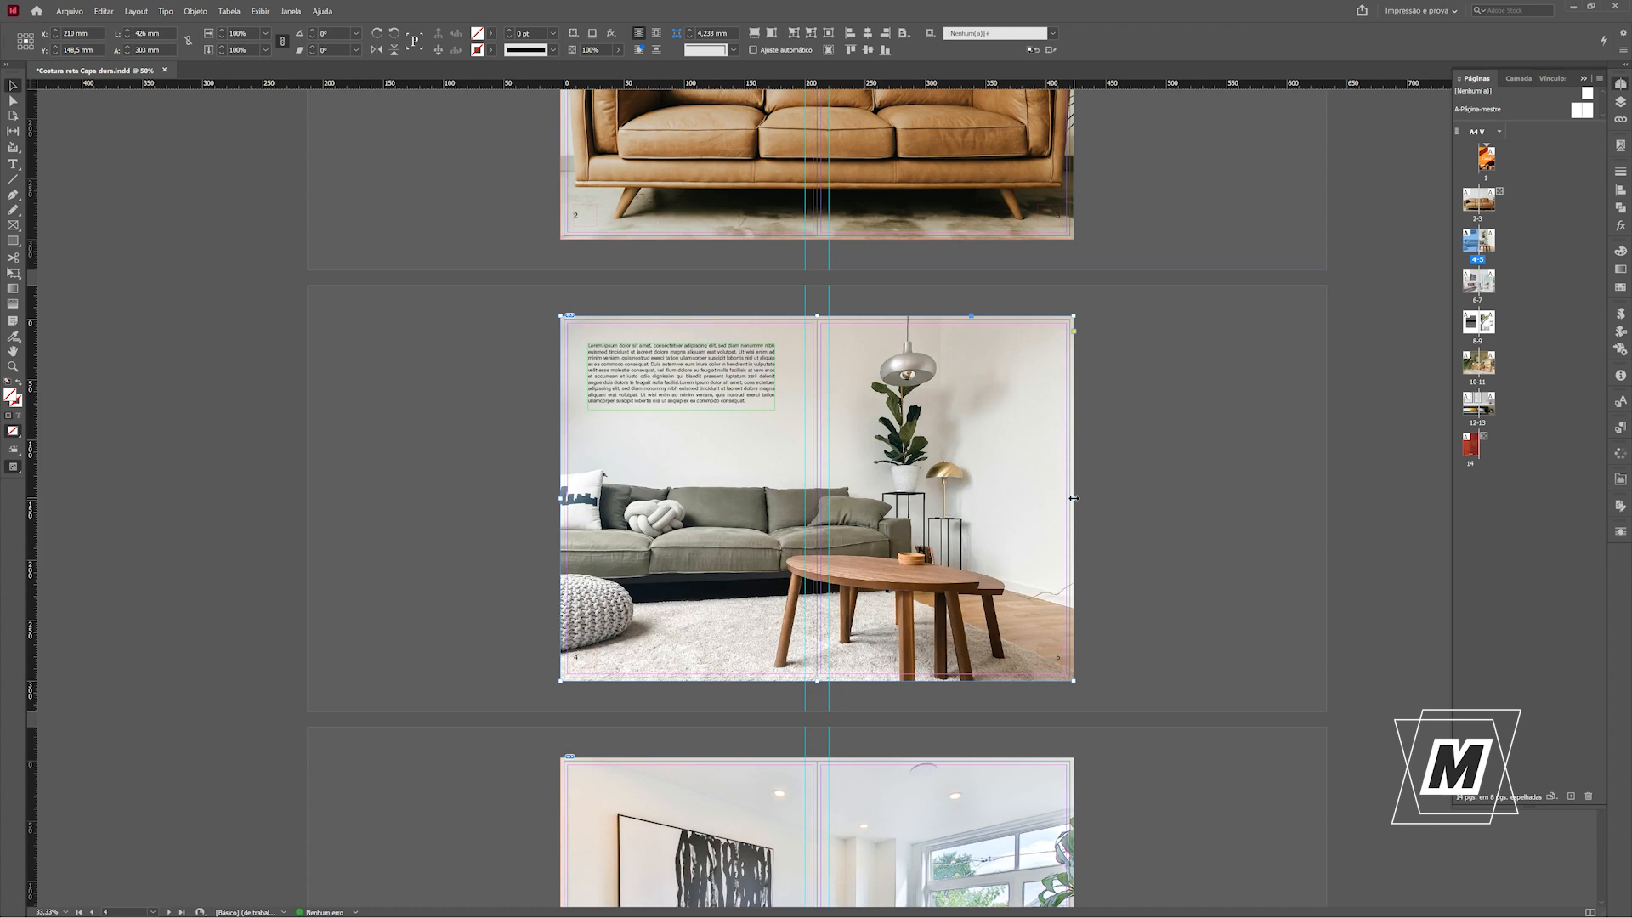
{"action": "left_click_drag", "start_coordinate": [1074, 498], "coordinate": [817, 507]}
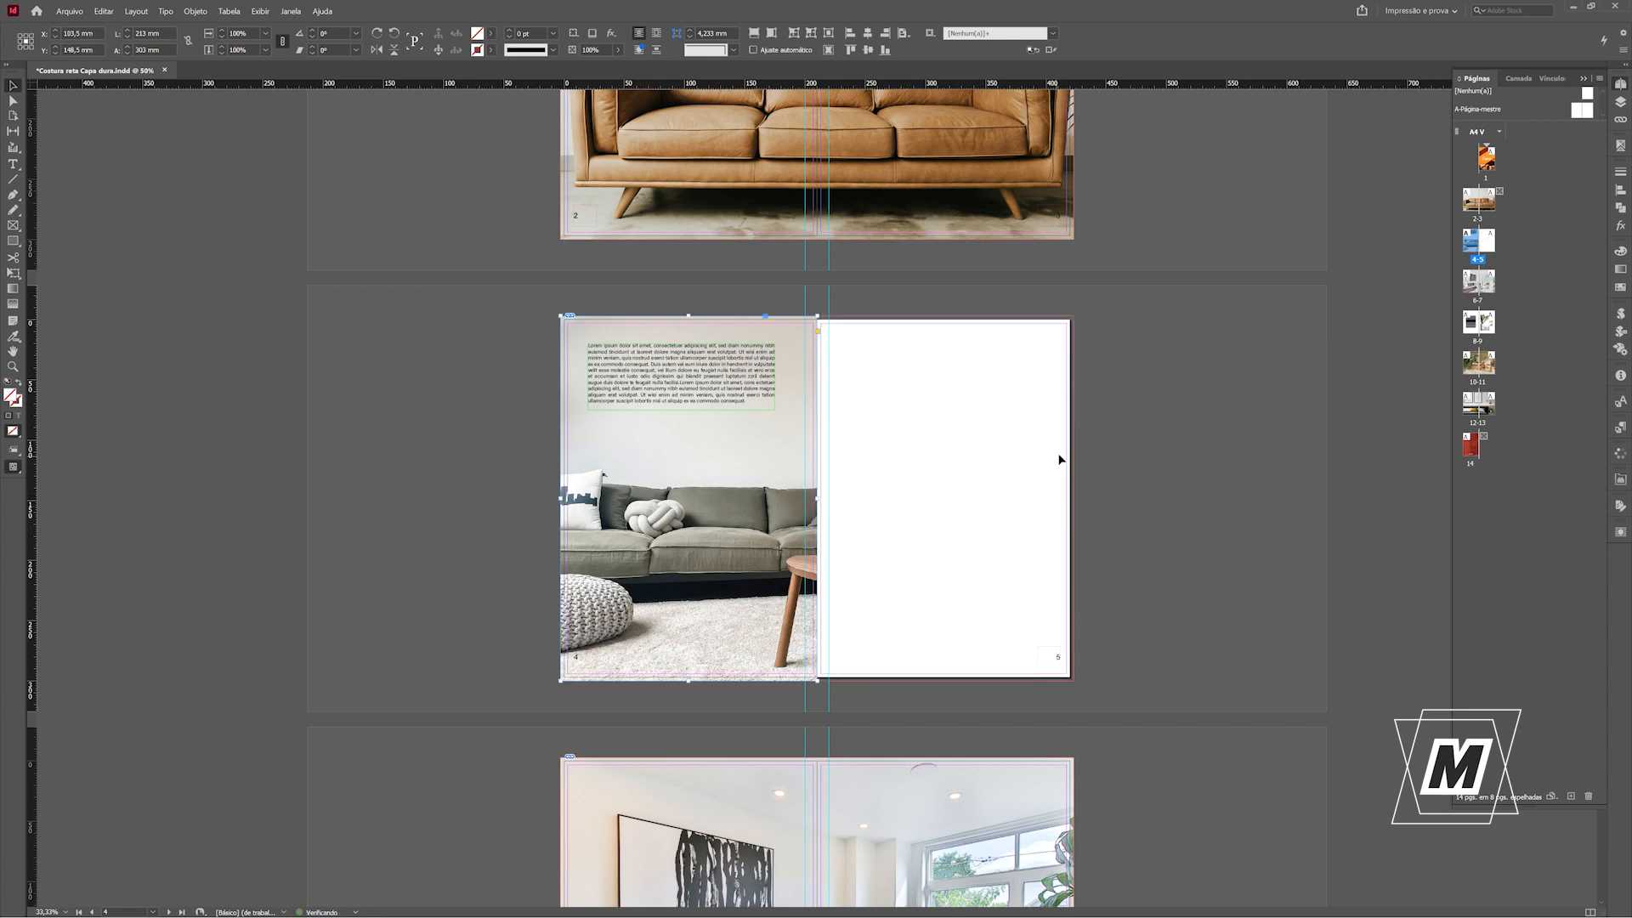
{"action": "left_click", "coordinate": [1091, 444]}
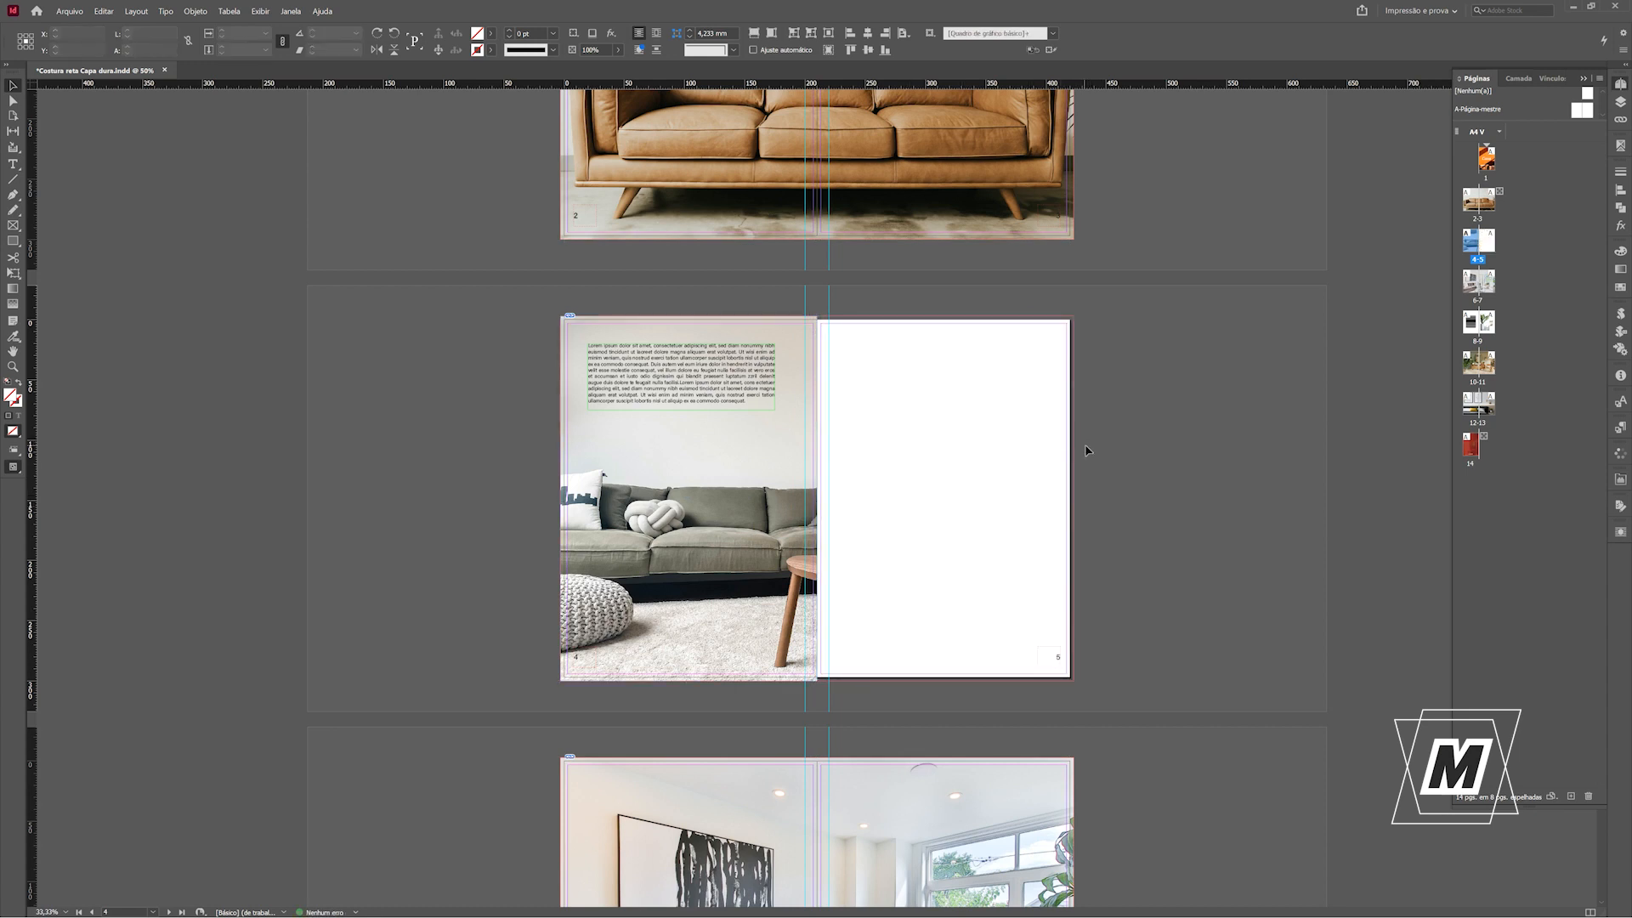
{"action": "left_click", "coordinate": [1042, 512]}
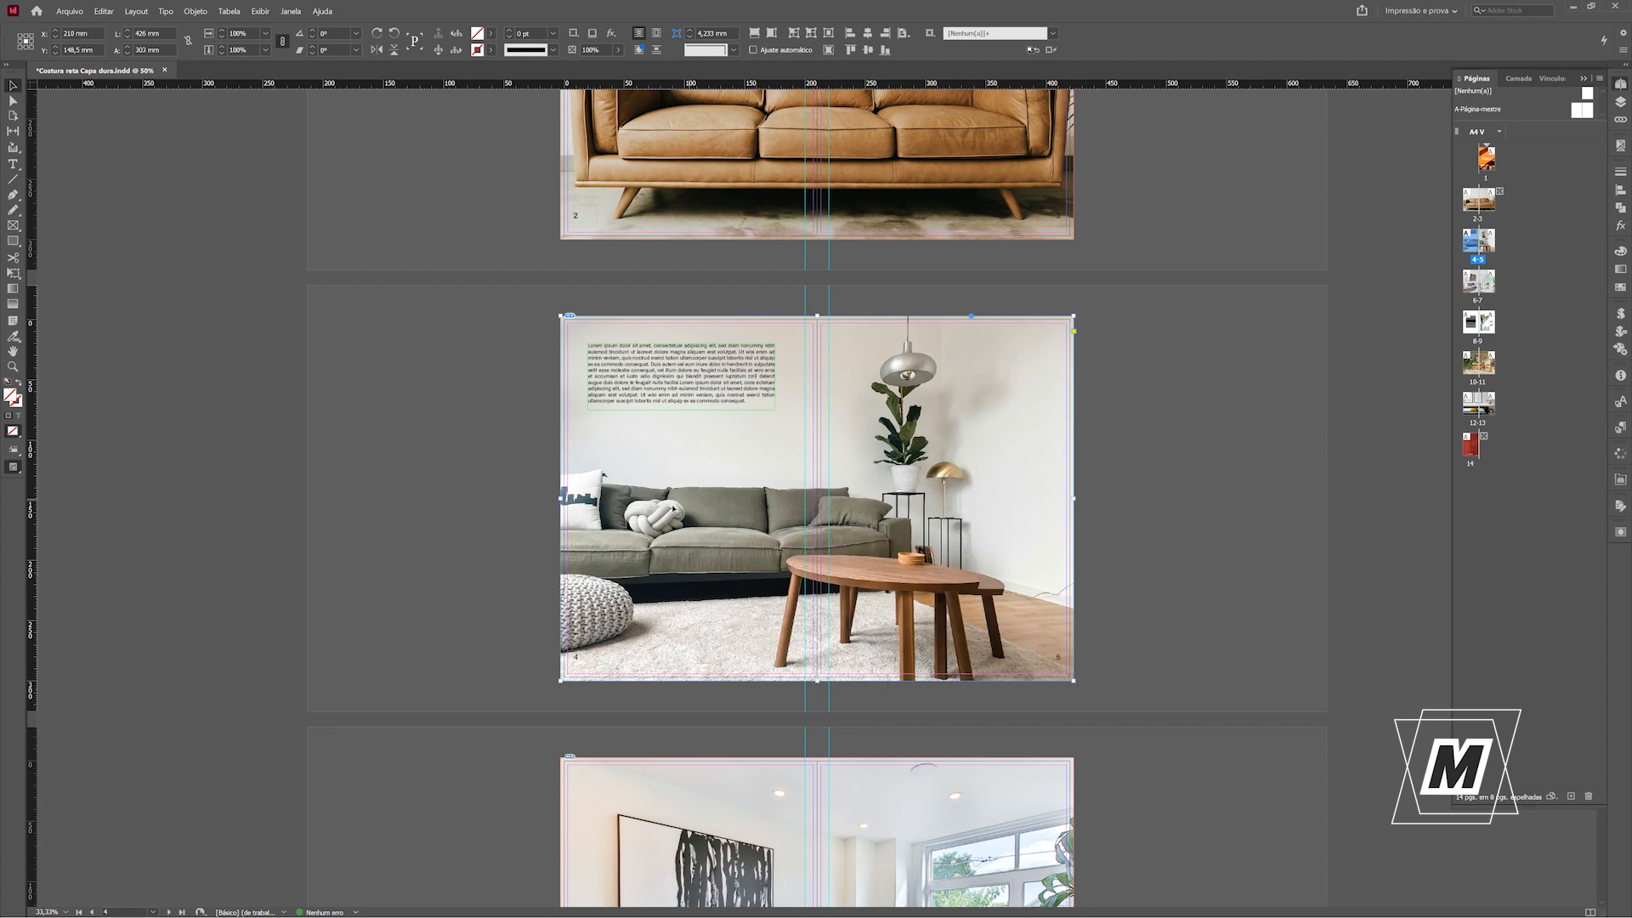
{"action": "left_click_drag", "start_coordinate": [561, 499], "coordinate": [816, 493]}
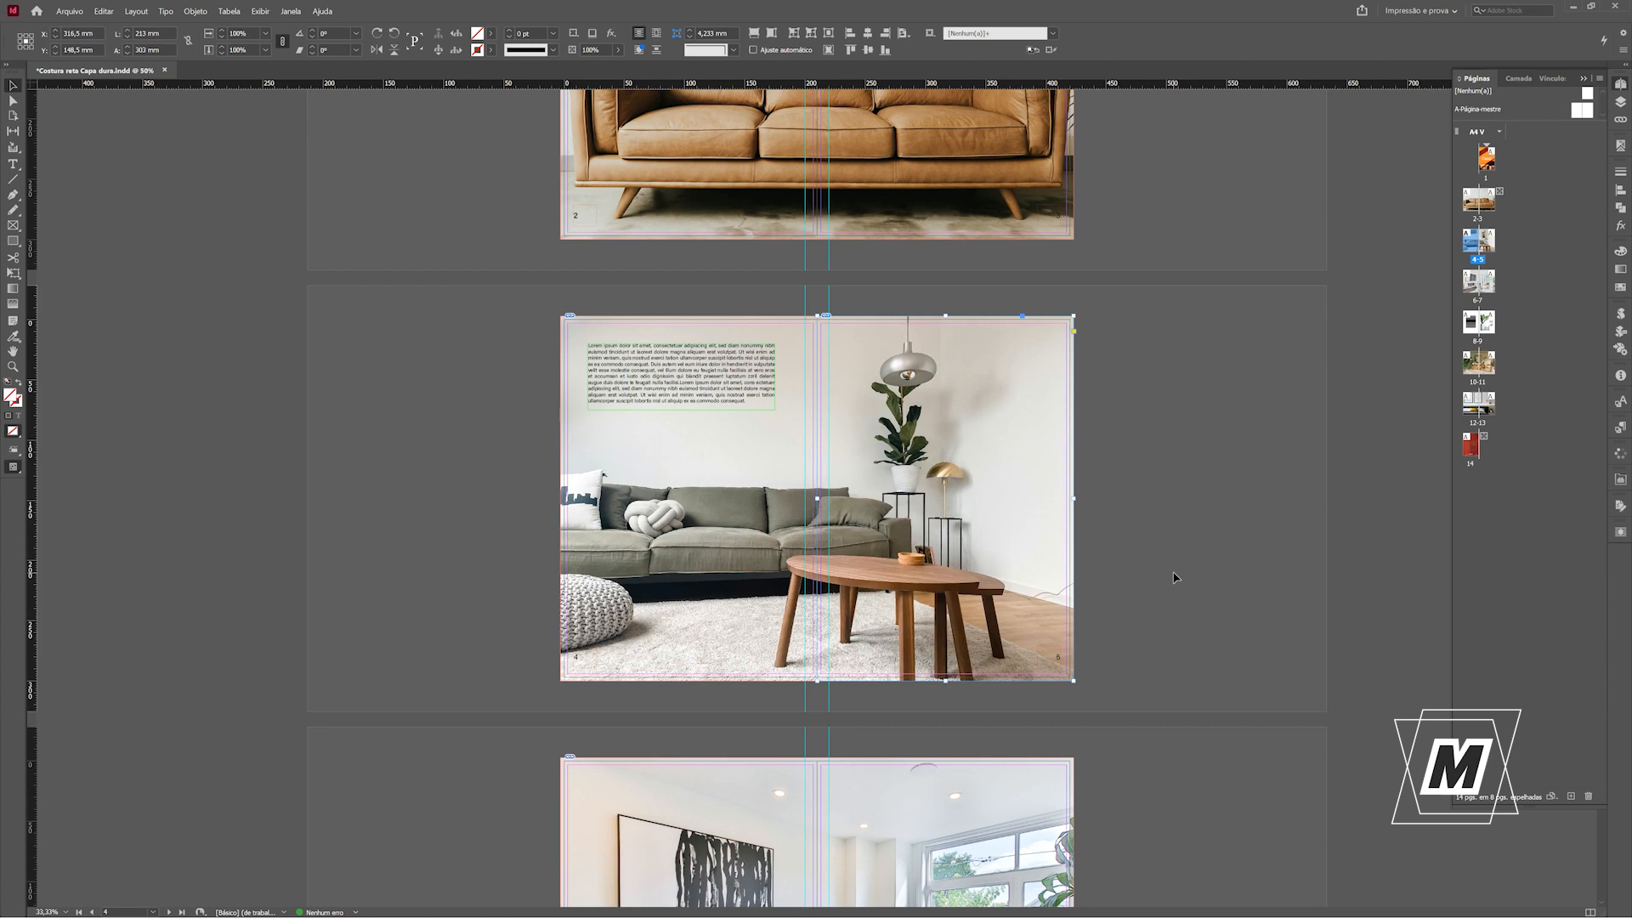
Move the page 5 half of the image 10 mm horizontally and the page 4 half -10 mm, onto the guides.
{"action": "key", "text": "ctrl+shift+m"}
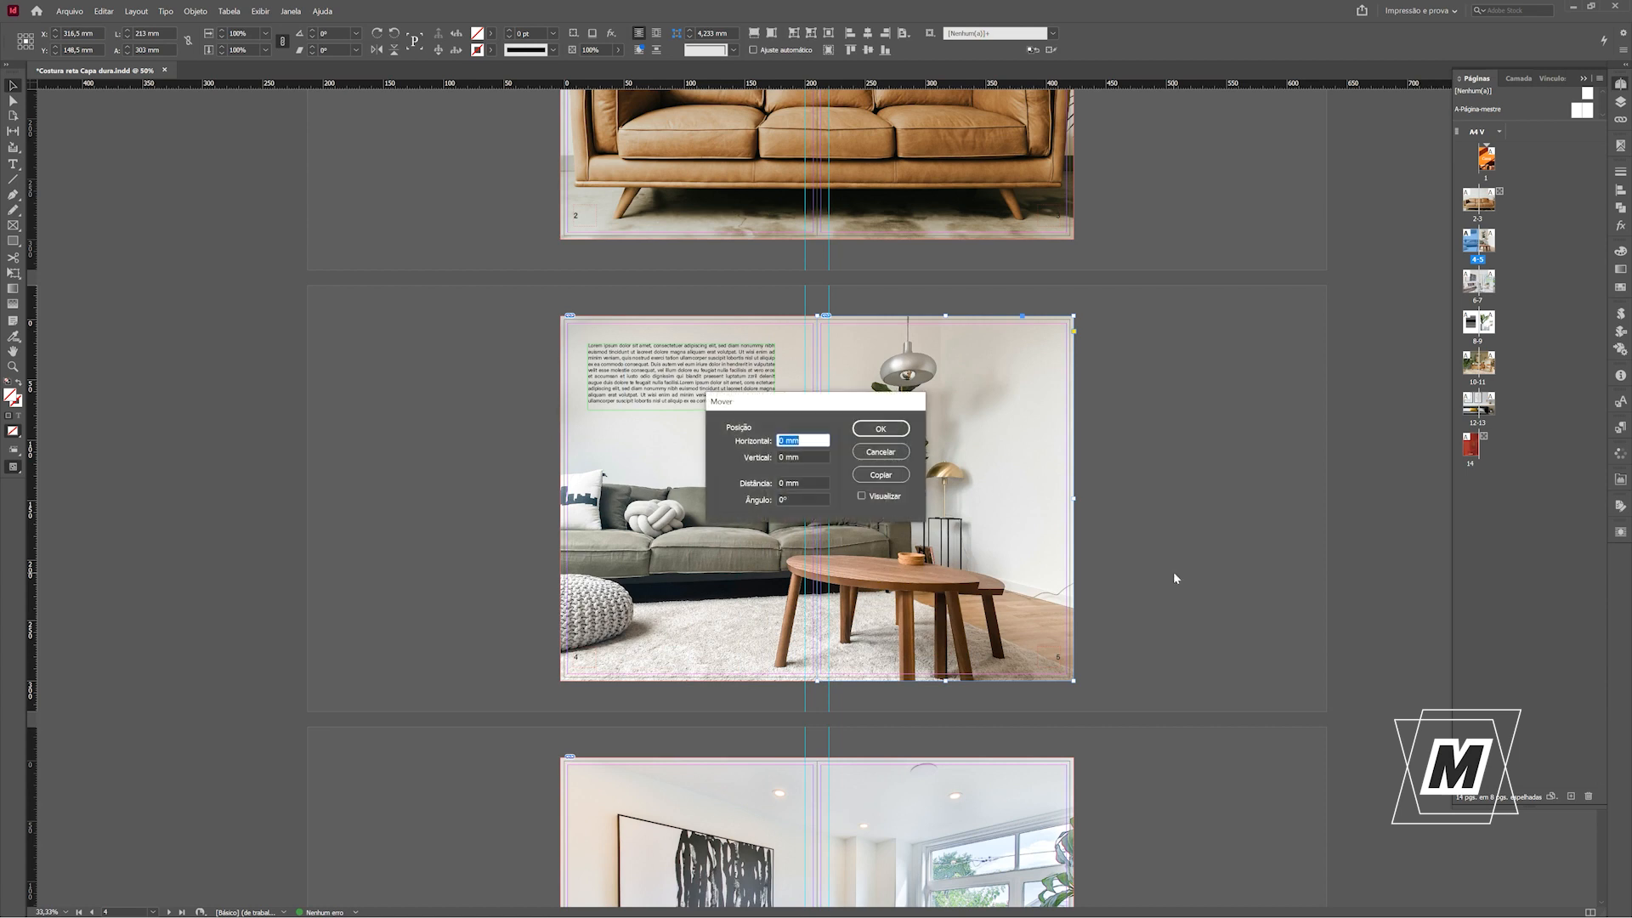
{"action": "type", "text": "10"}
{"action": "key", "text": "Return"}
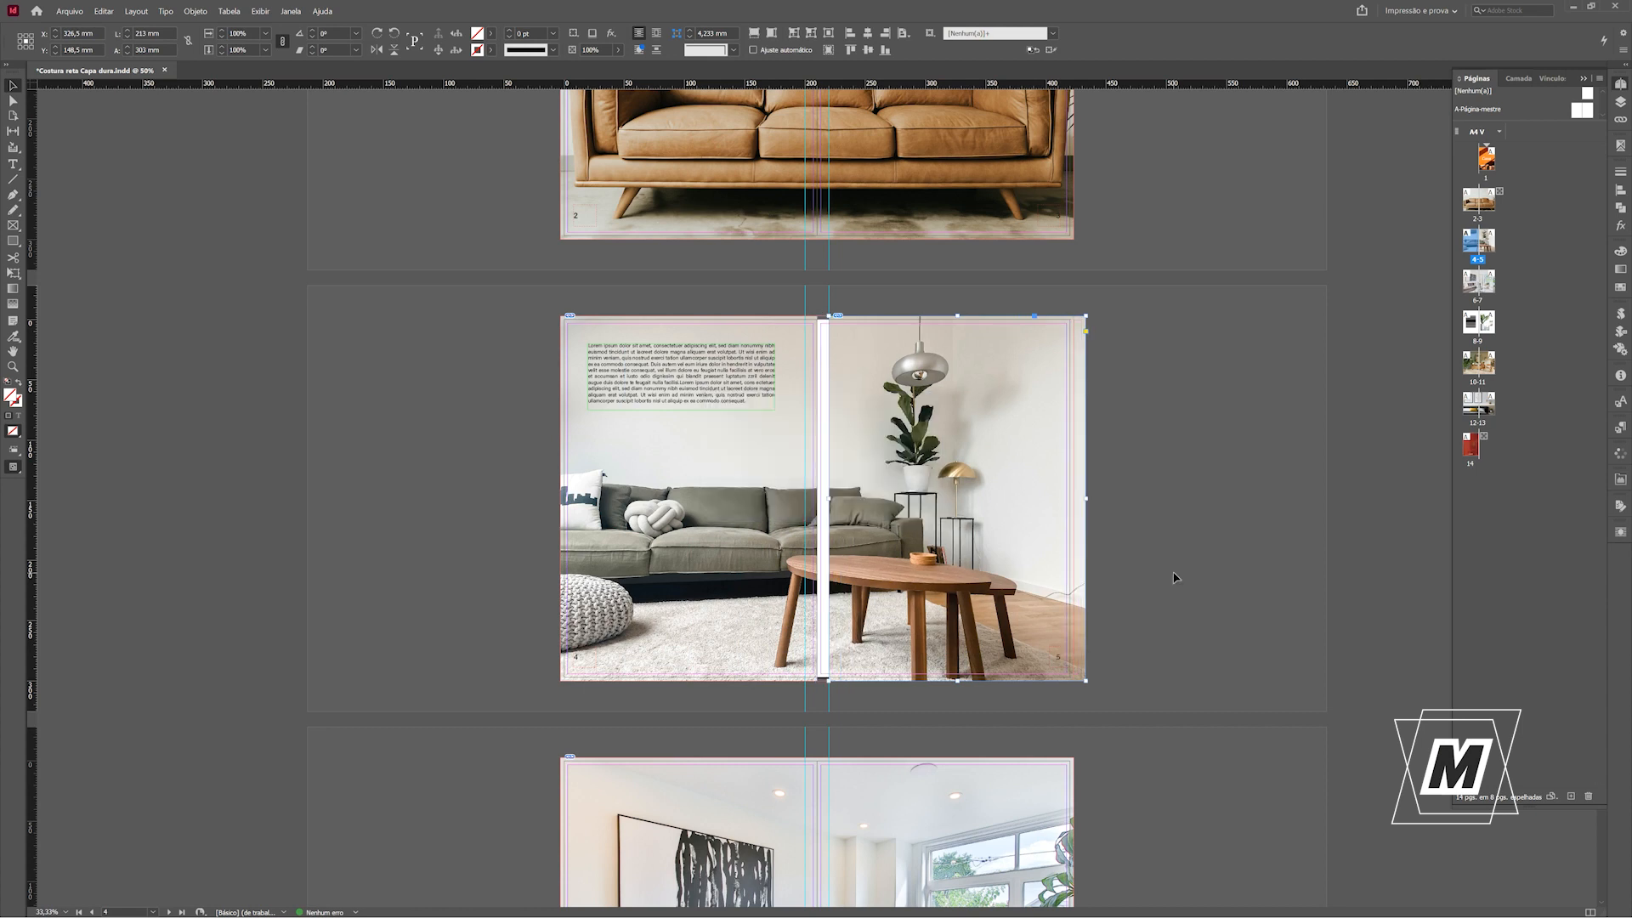
{"action": "left_click", "coordinate": [694, 550]}
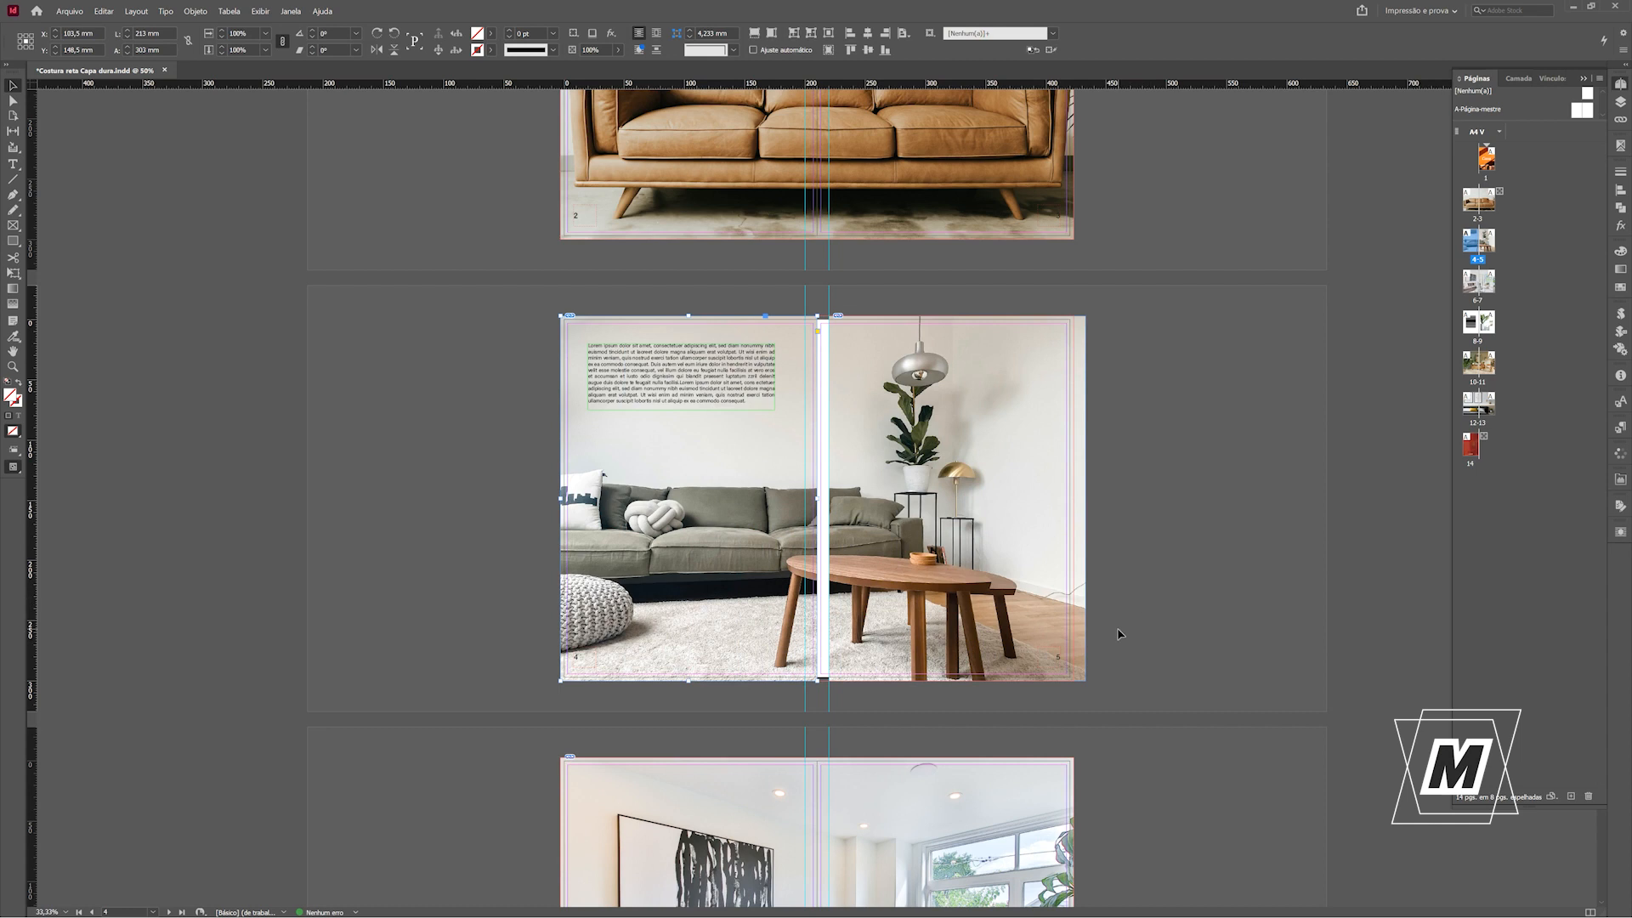
{"action": "key", "text": "ctrl+shift+m"}
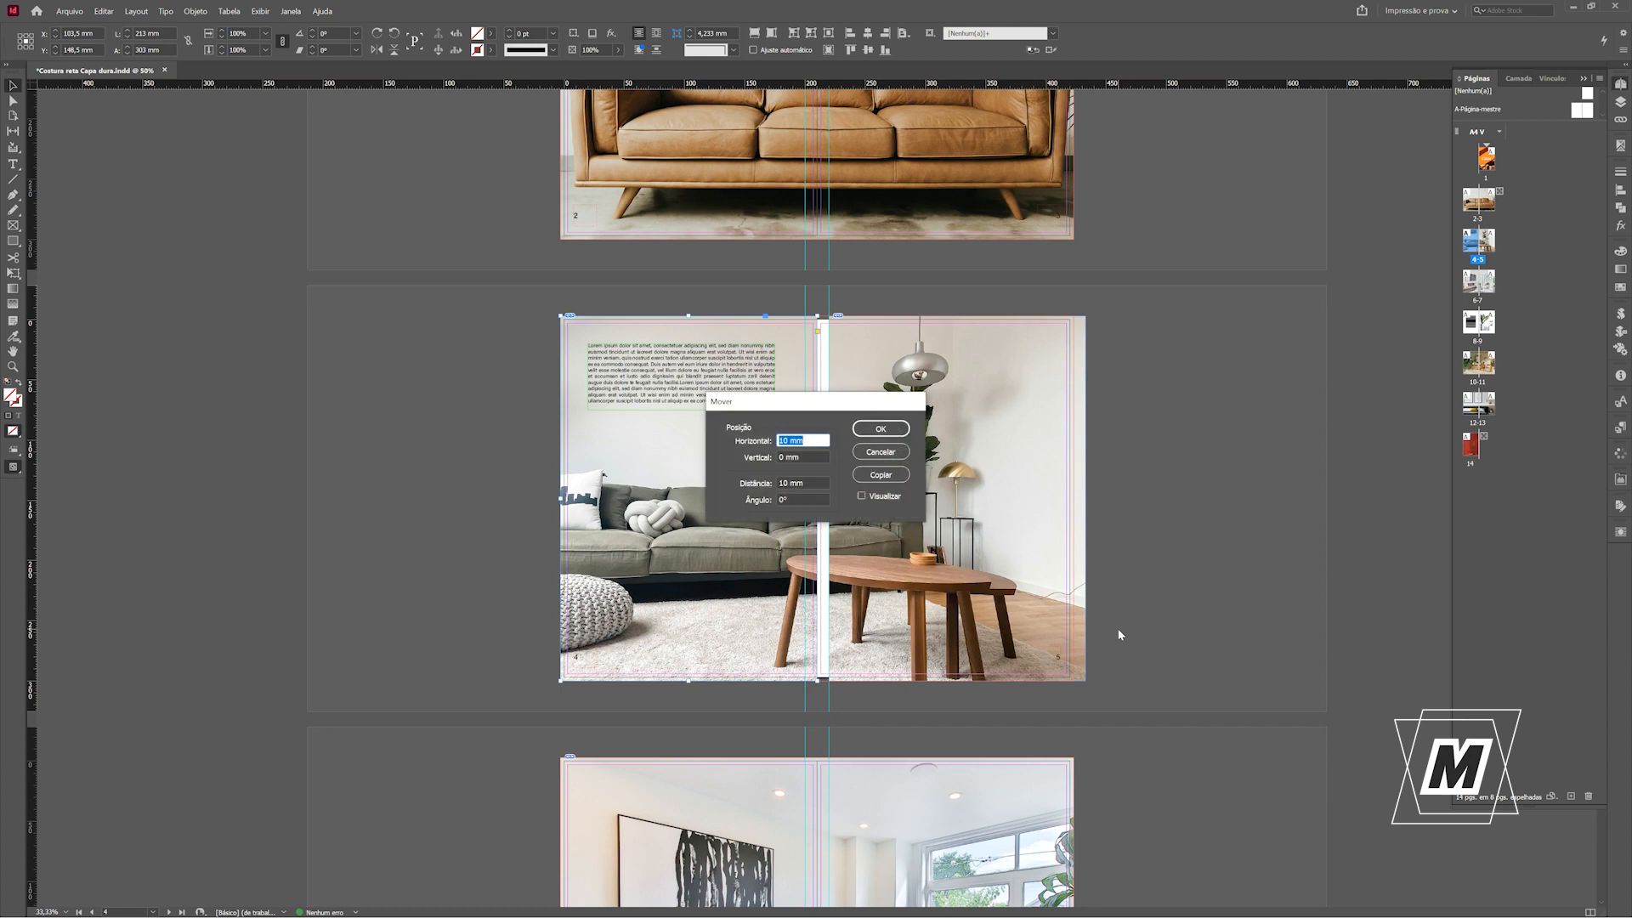
{"action": "type", "text": "-"}
{"action": "key", "text": "Return"}
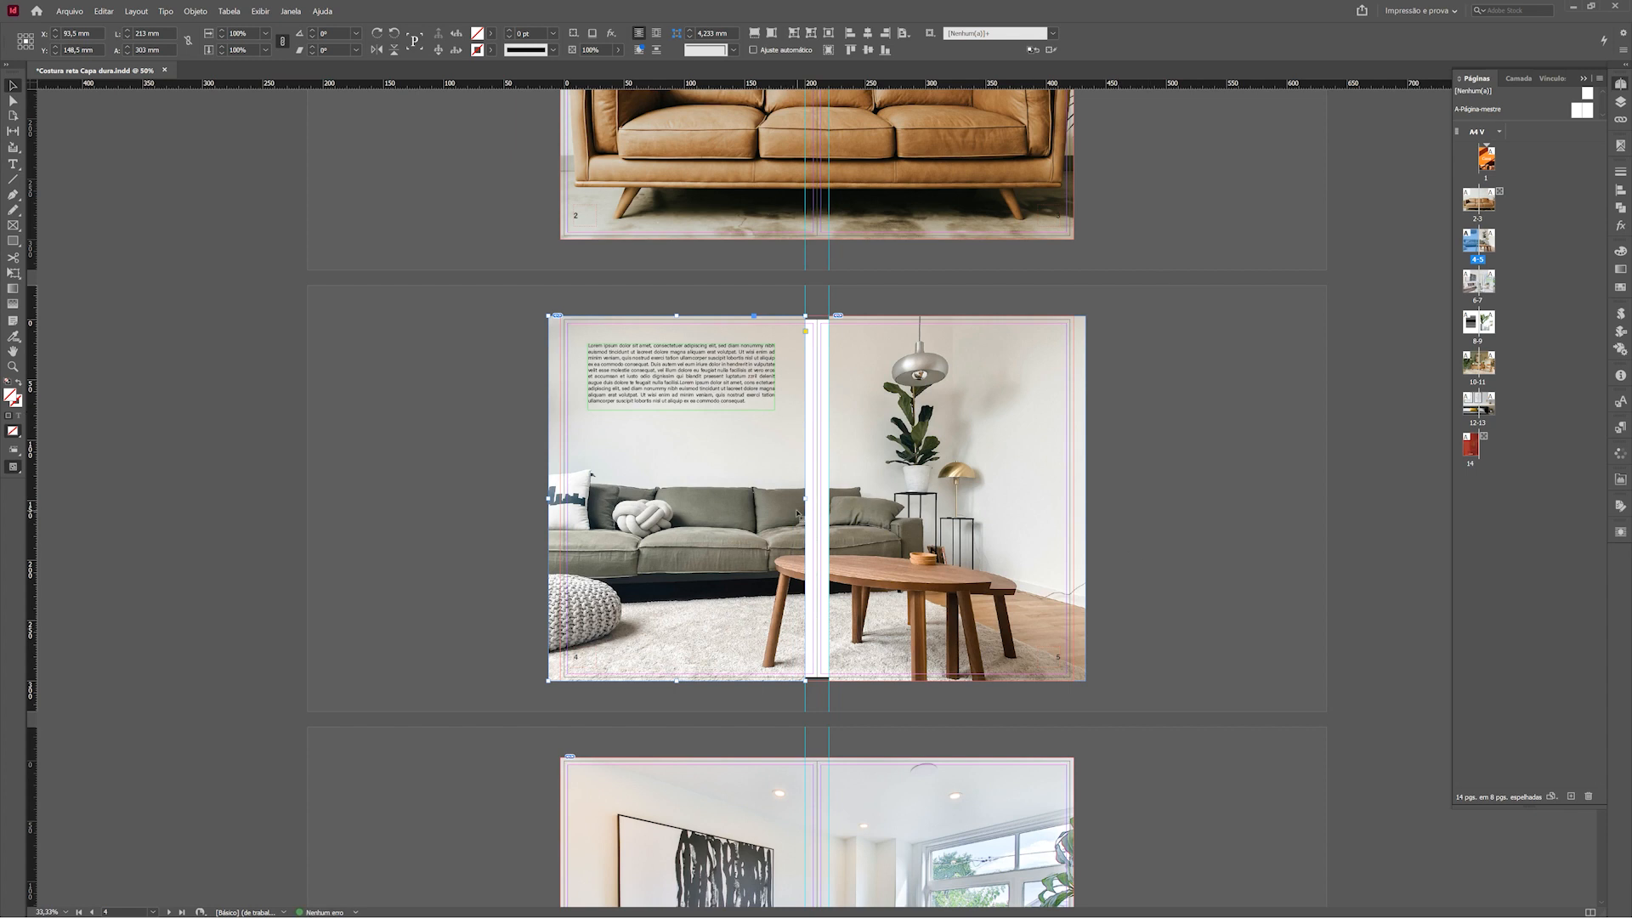
Extend both image halves on pages 4-5 back to the spine, trim their outer edges to the bleed, and check the spread in preview.
{"action": "left_click_drag", "start_coordinate": [804, 500], "coordinate": [817, 498]}
{"action": "left_click", "coordinate": [844, 501]}
{"action": "left_click_drag", "start_coordinate": [830, 500], "coordinate": [816, 500]}
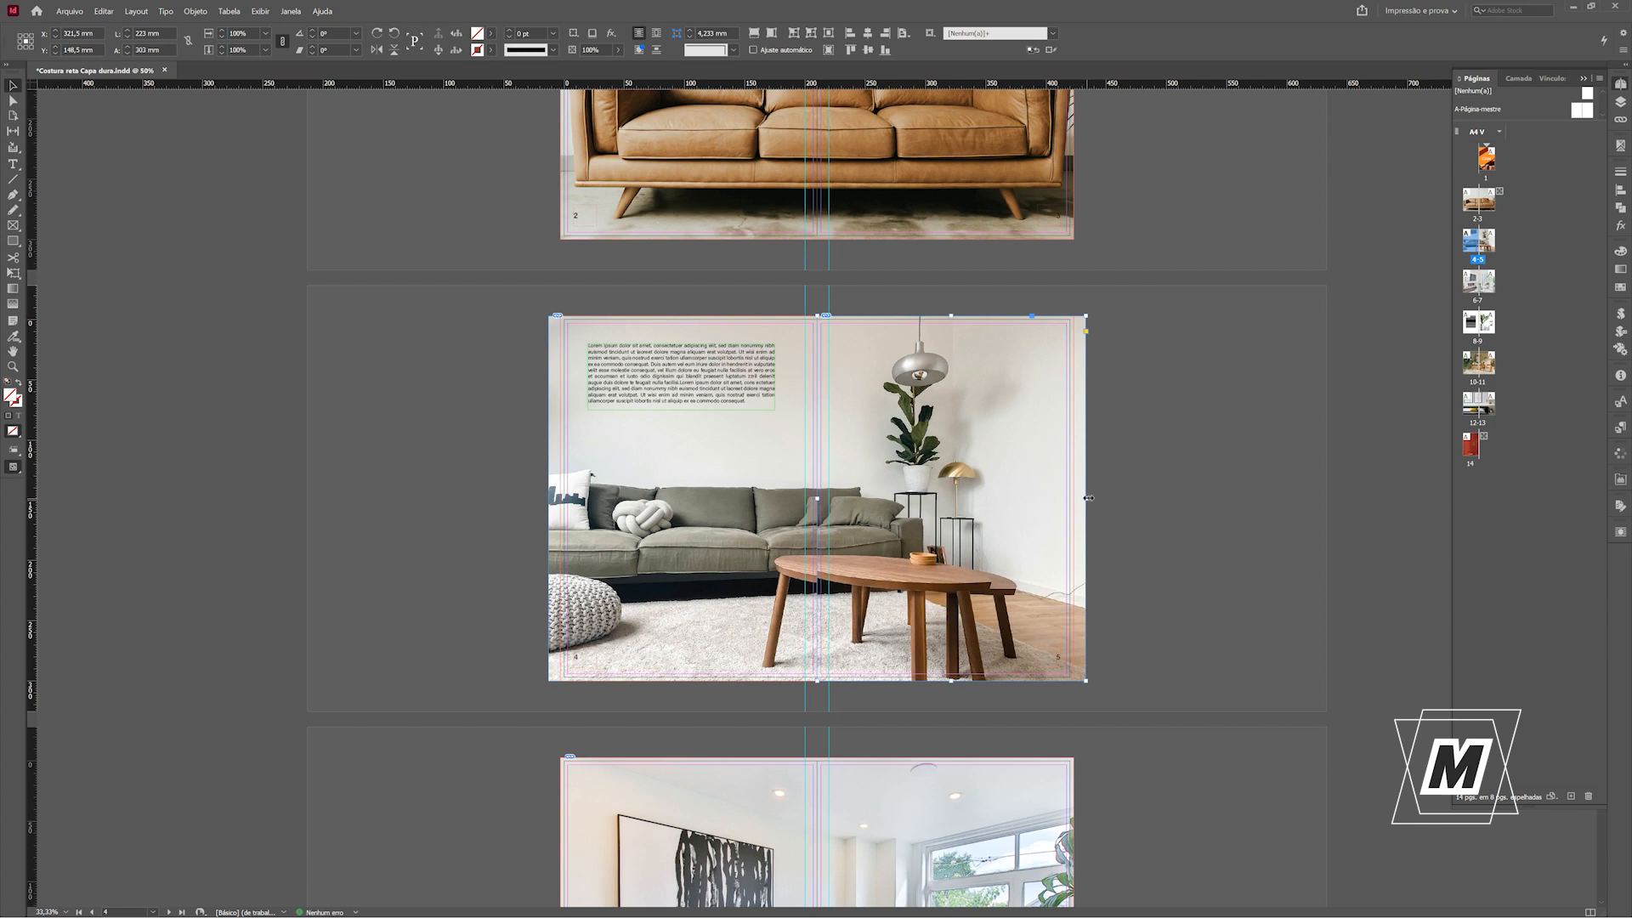
{"action": "left_click_drag", "start_coordinate": [1084, 500], "coordinate": [1074, 500]}
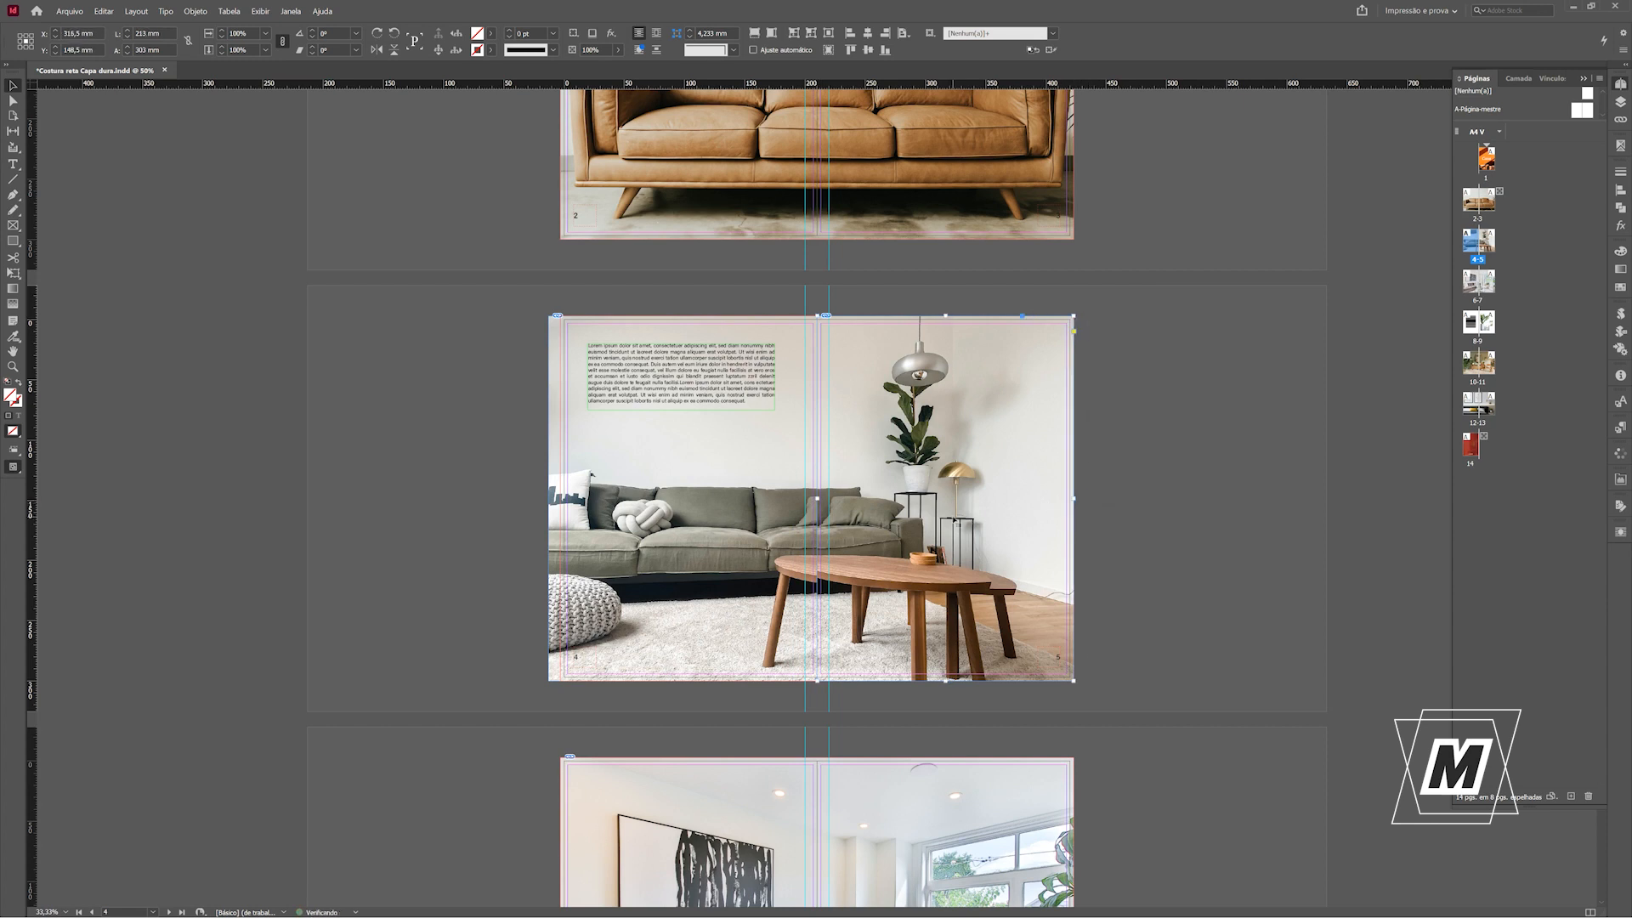
{"action": "left_click_drag", "start_coordinate": [548, 500], "coordinate": [549, 499]}
{"action": "left_click", "coordinate": [1104, 502]}
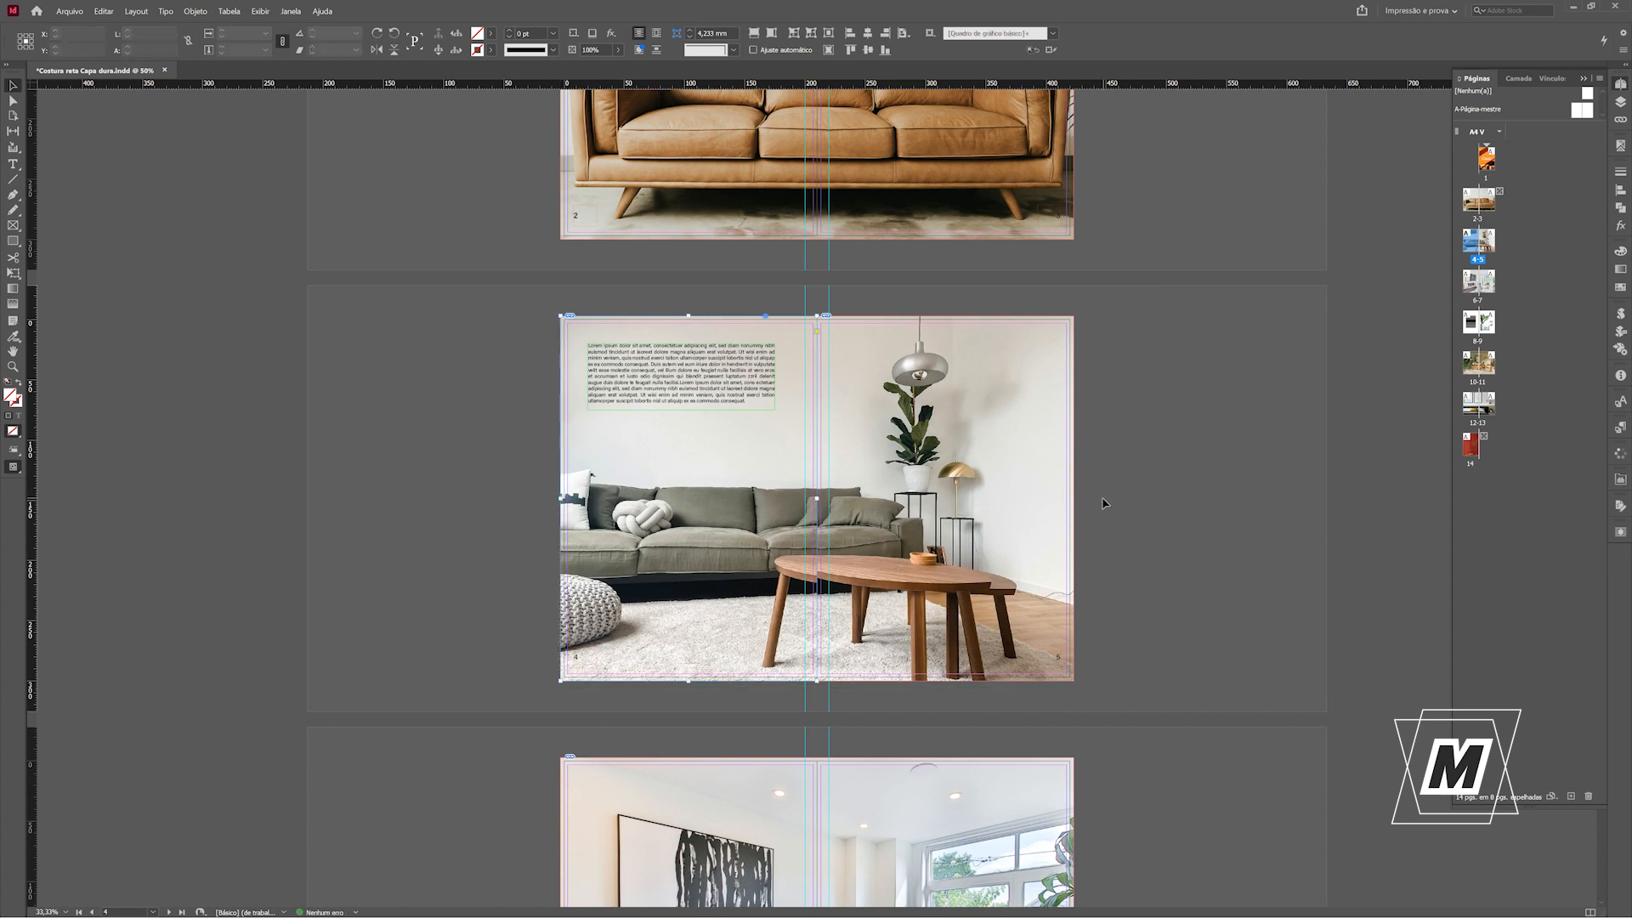
{"action": "key", "text": "w"}
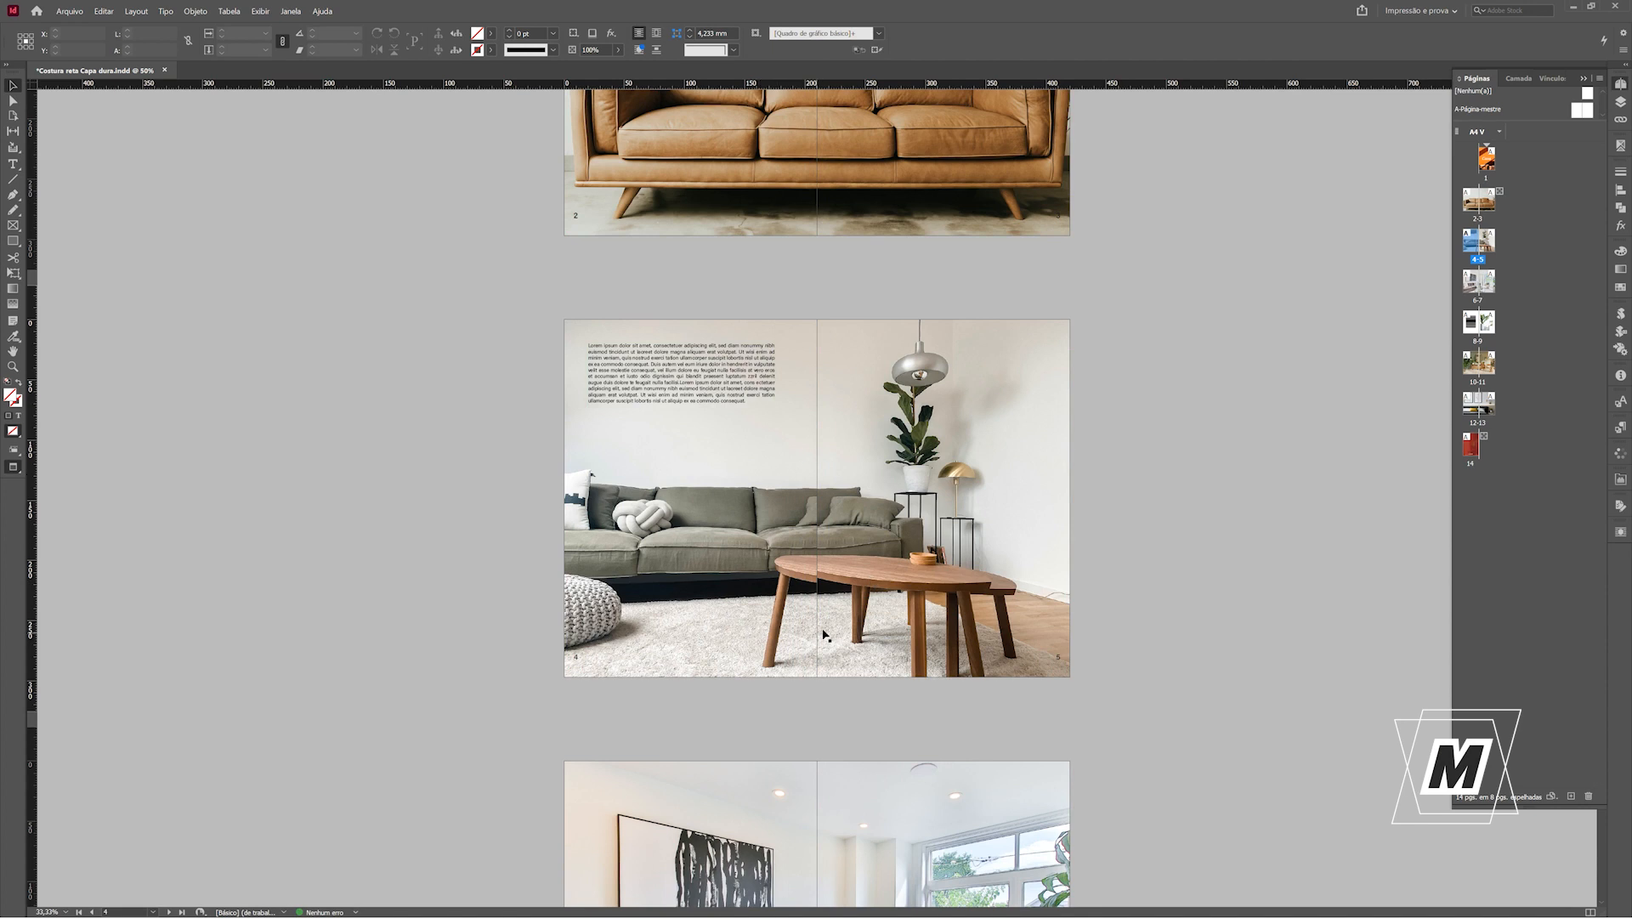
{"action": "key", "text": "w"}
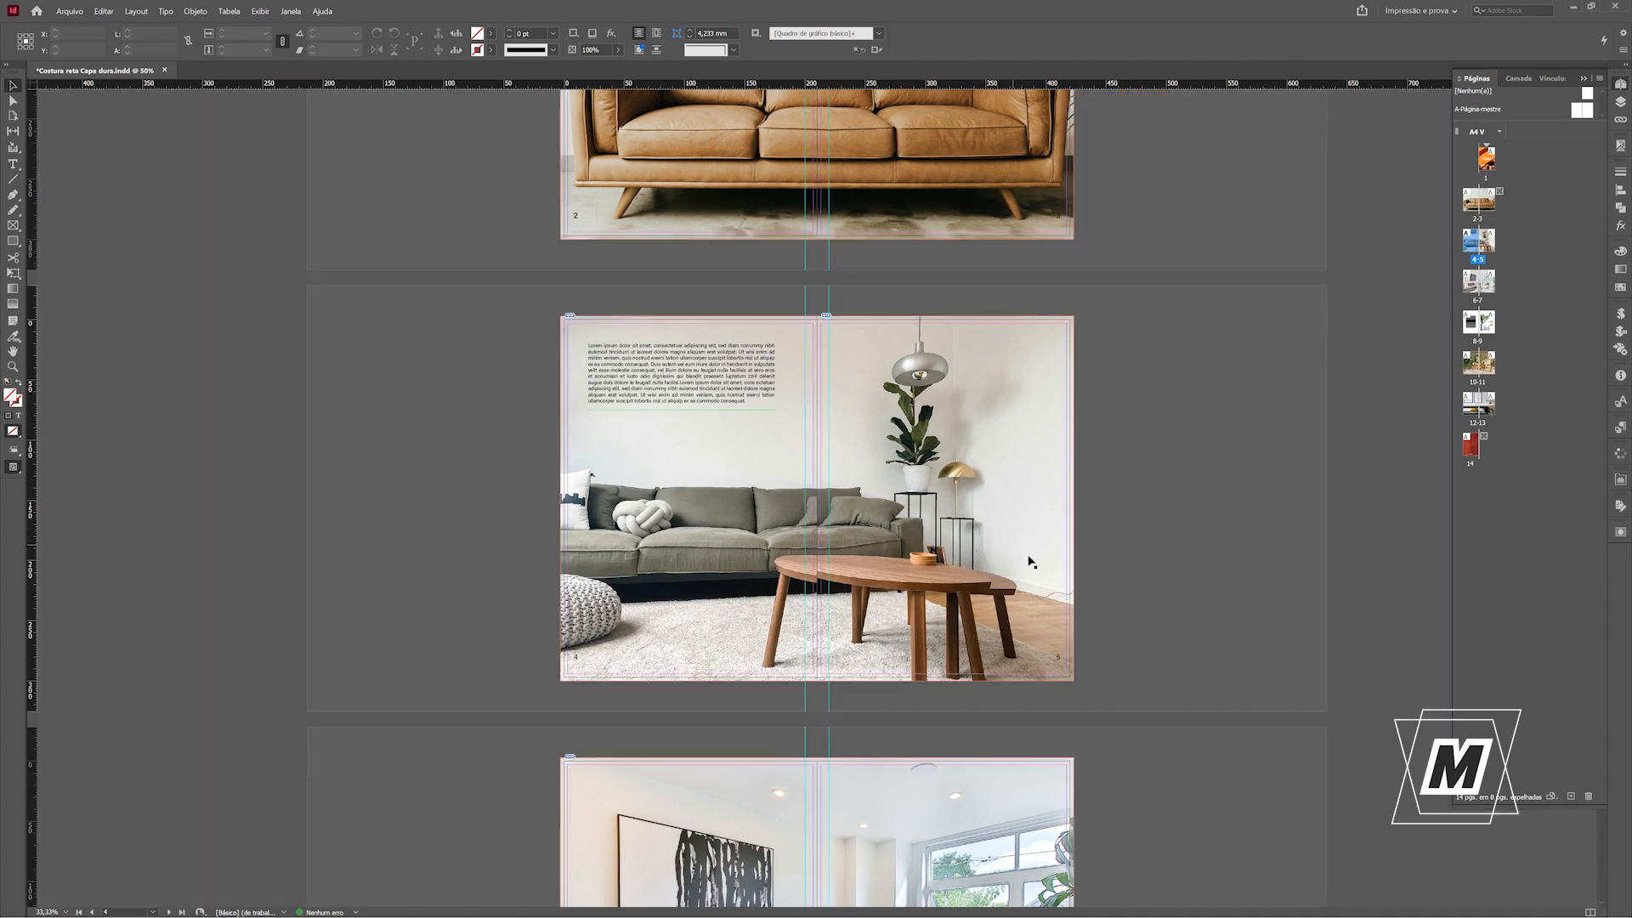
Split the living-room image on pages 6-7 at the spine into one frame per page, using an in-place copy.
{"action": "left_click_drag", "start_coordinate": [1176, 858], "coordinate": [1151, 390]}
{"action": "left_click", "coordinate": [1028, 396]}
{"action": "left_click_drag", "start_coordinate": [1074, 476], "coordinate": [819, 493]}
{"action": "left_click", "coordinate": [1178, 556]}
{"action": "key", "text": "ctrl+z"}
{"action": "left_click_drag", "start_coordinate": [560, 476], "coordinate": [818, 502]}
Shift the page 7 half of the image 10 mm horizontally and the page 6 half -10 mm.
{"action": "key", "text": "ctrl+shift+m"}
{"action": "type", "text": "10"}
{"action": "key", "text": "Return"}
{"action": "left_click", "coordinate": [666, 626]}
{"action": "key", "text": "ctrl+shift+m"}
{"action": "type", "text": "-10"}
{"action": "key", "text": "Return"}
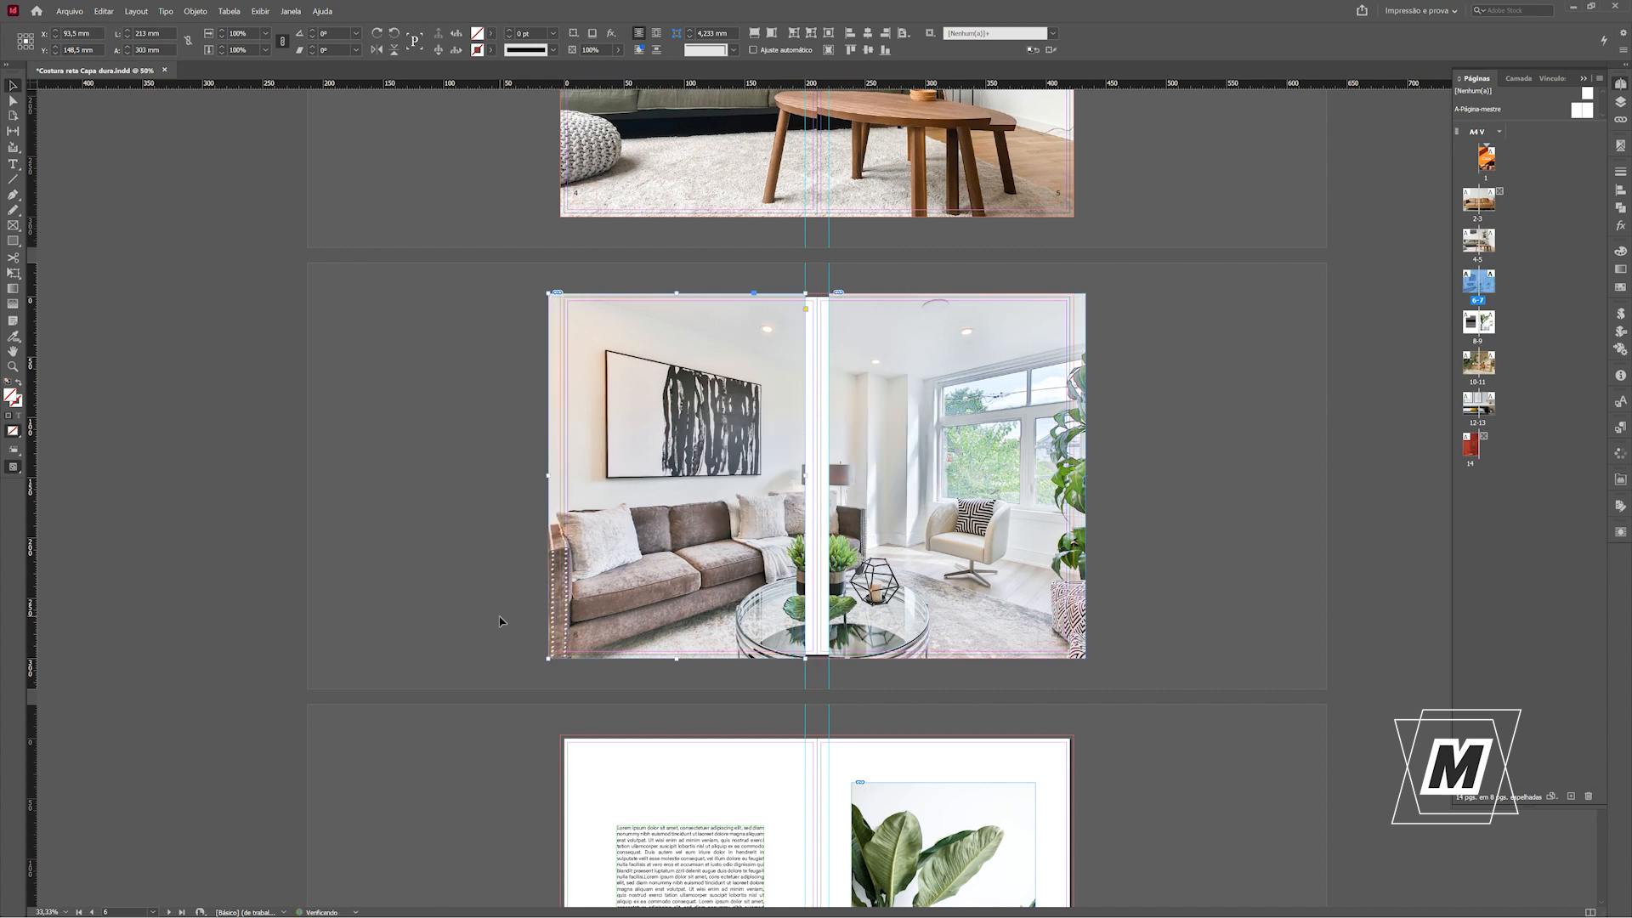
Extend both halves of the pages 6-7 image to the spine and trim their outer edges to the bleed.
{"action": "left_click_drag", "start_coordinate": [804, 476], "coordinate": [814, 476]}
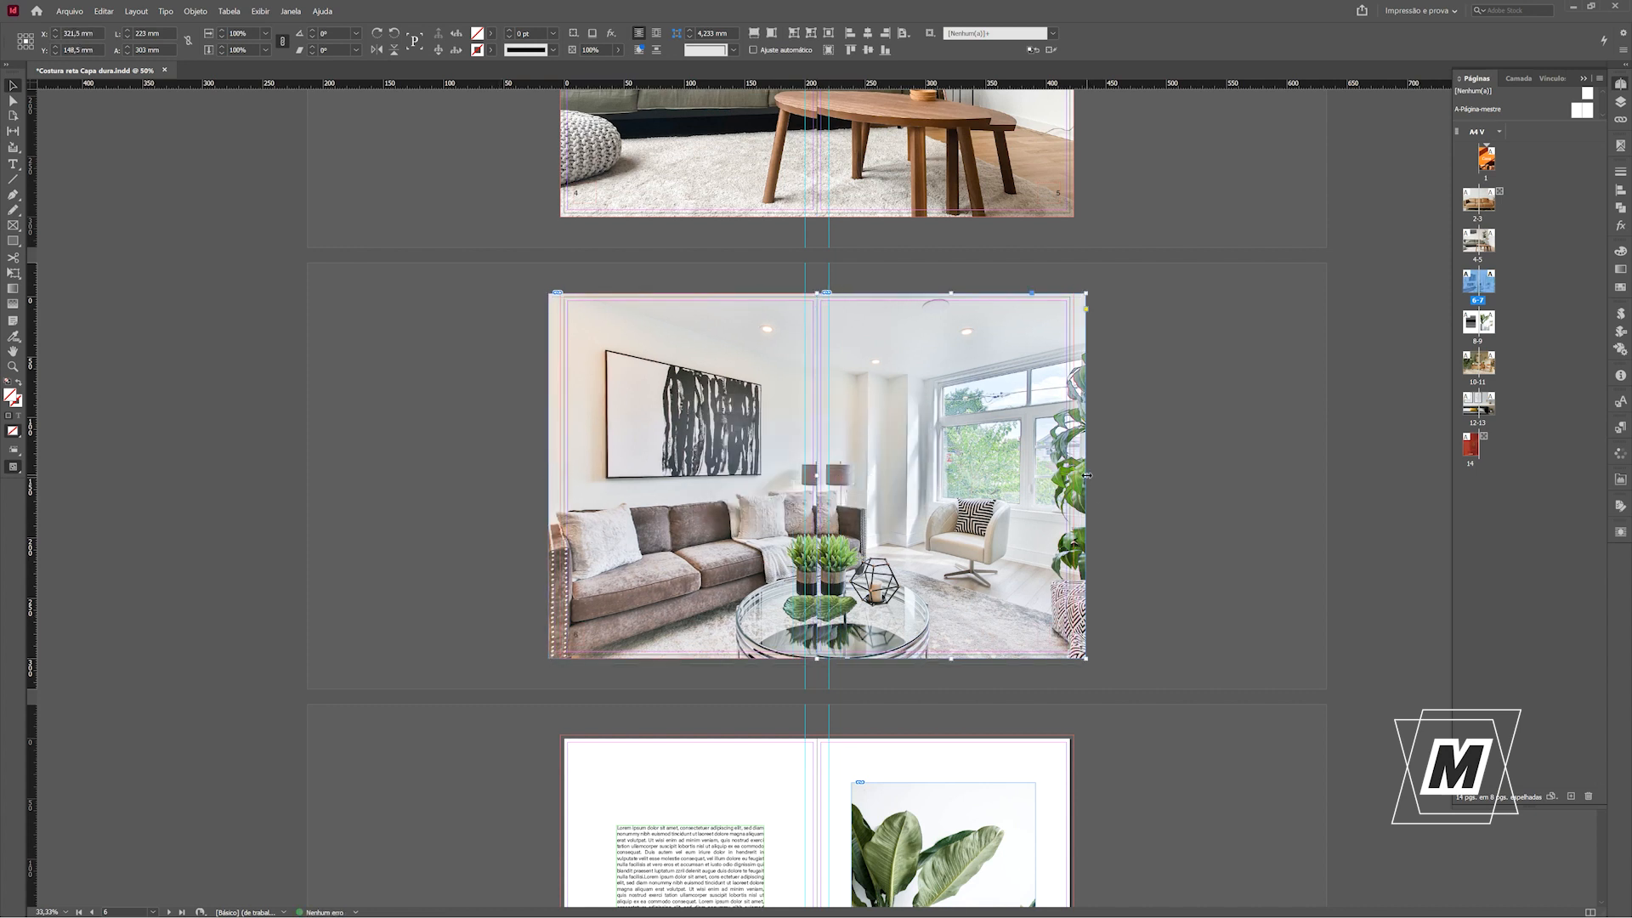
{"action": "left_click", "coordinate": [1147, 567]}
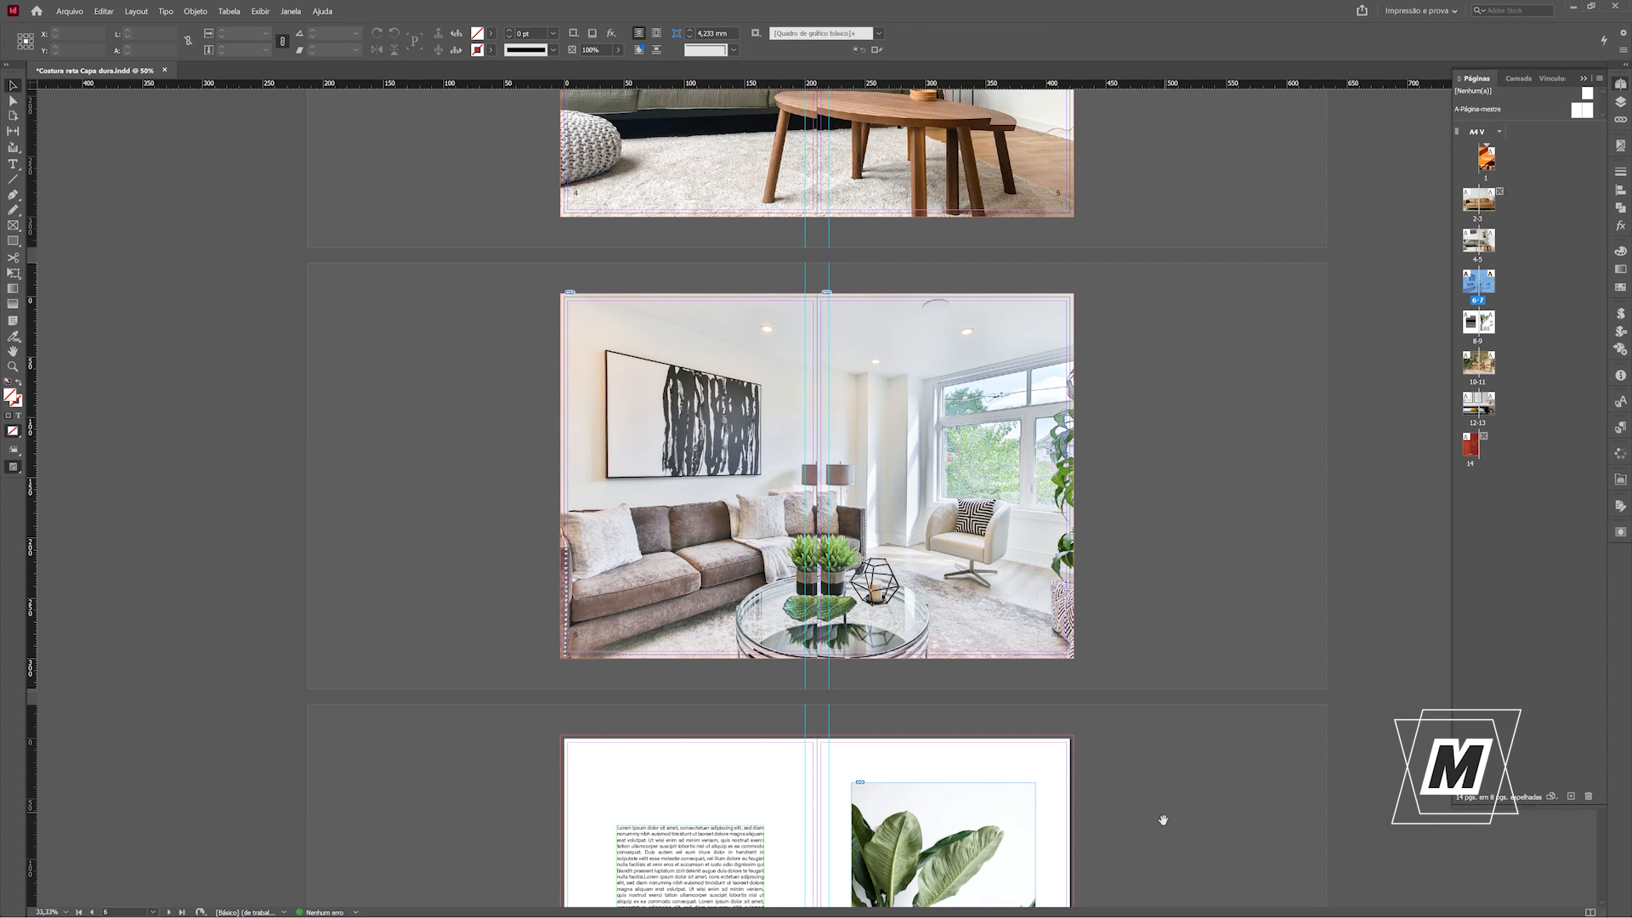
{"action": "left_click_drag", "start_coordinate": [1162, 845], "coordinate": [1160, 354]}
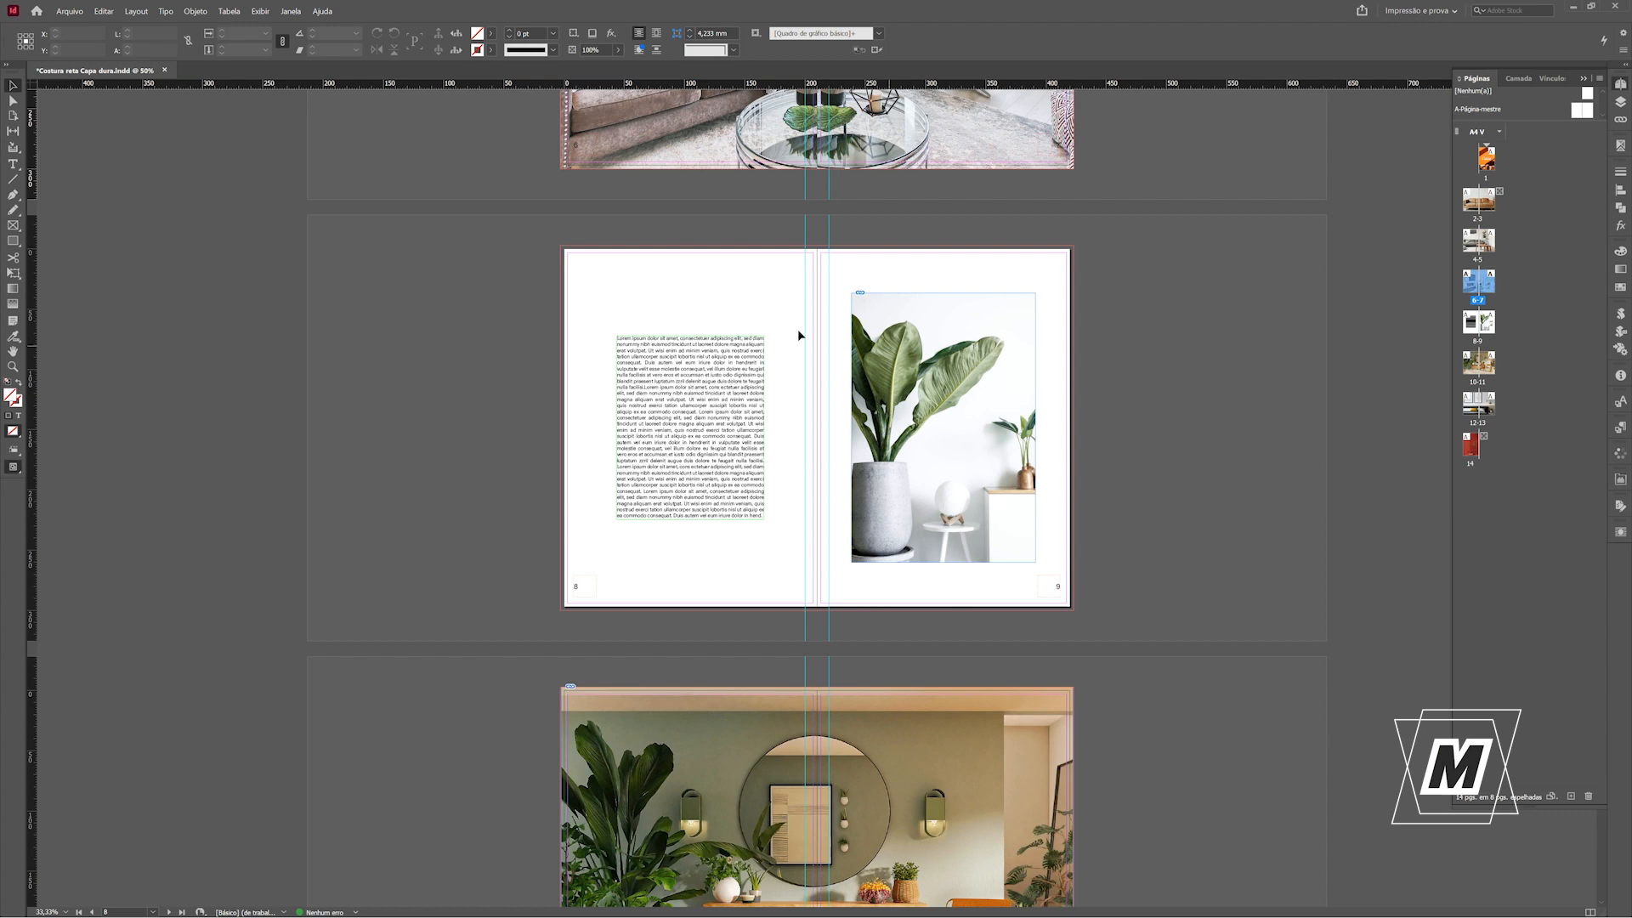
Measure the outer and inner margins beside the plant image on page 9 using temporary rectangles, then delete them.
{"action": "left_click", "coordinate": [16, 245]}
{"action": "left_click_drag", "start_coordinate": [1070, 369], "coordinate": [1039, 423]}
{"action": "key", "text": "Delete"}
{"action": "left_click_drag", "start_coordinate": [816, 380], "coordinate": [851, 412]}
{"action": "key", "text": "Delete"}
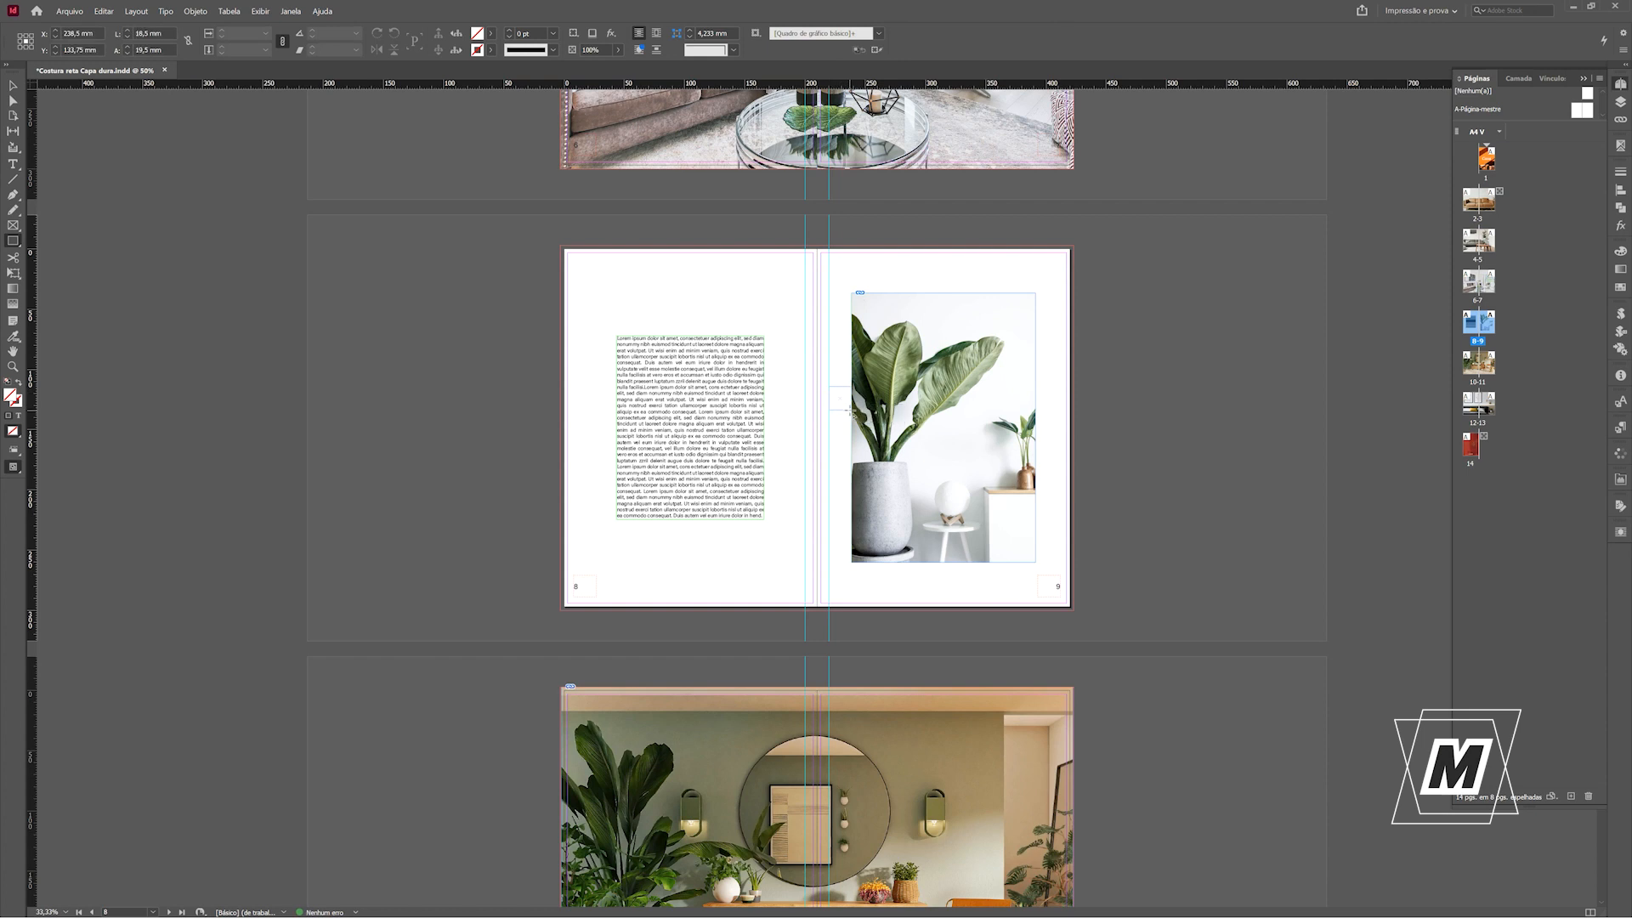
{"action": "key", "text": "Delete"}
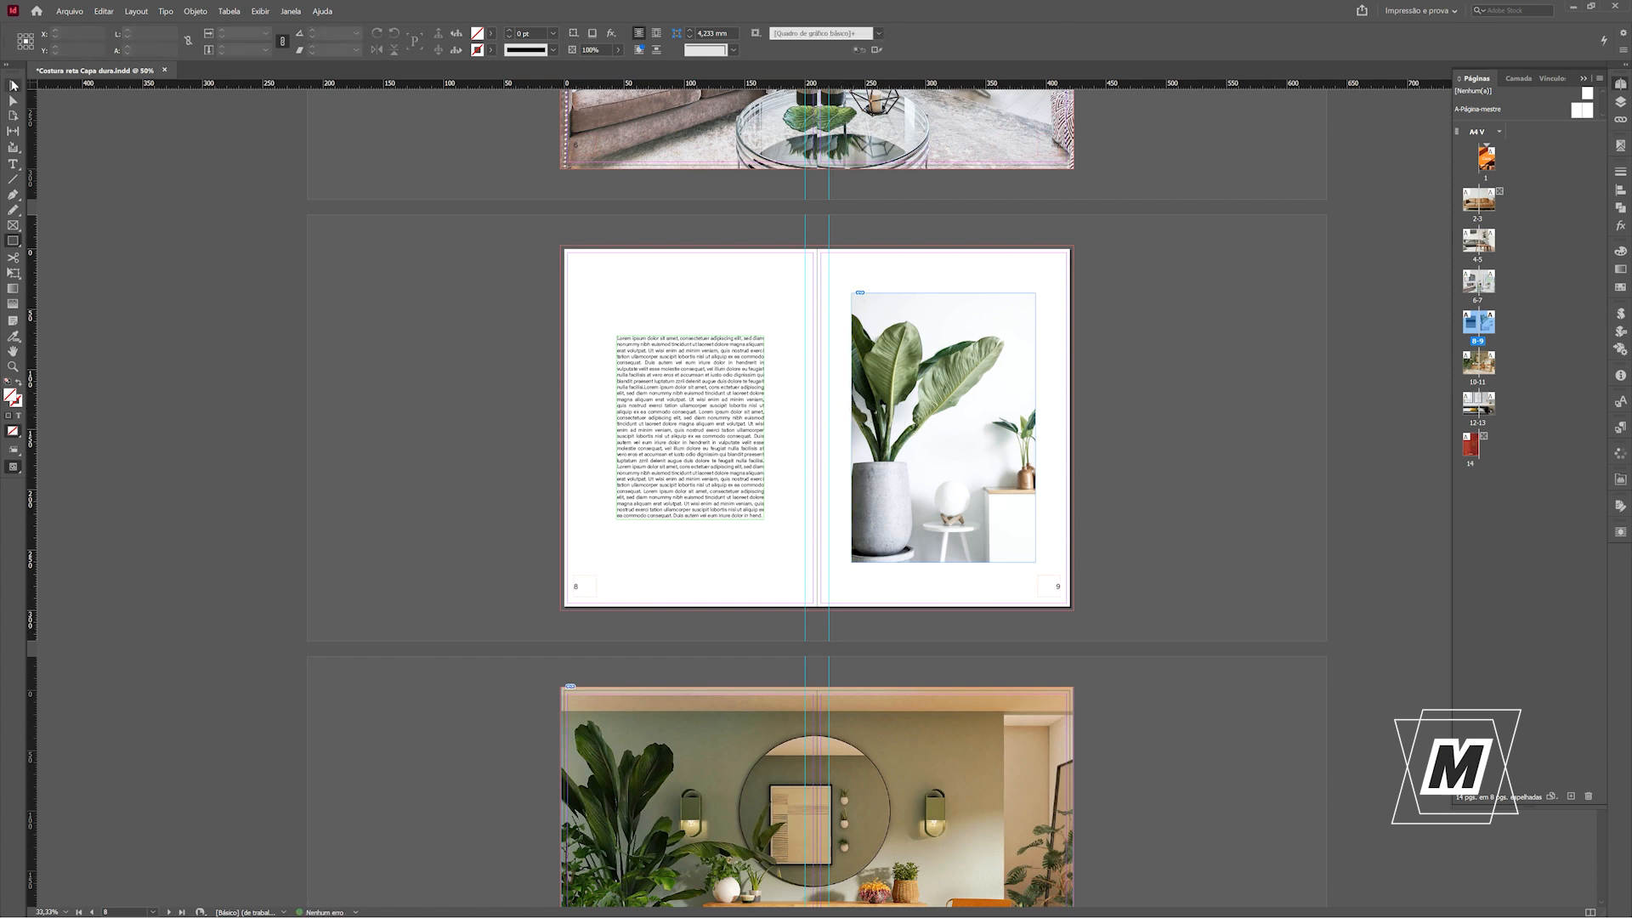
Duplicate the page 9 guide beside the spine once with a 28,5 mm horizontal offset and no vertical offset.
{"action": "left_click", "coordinate": [13, 85]}
{"action": "left_click", "coordinate": [829, 228]}
{"action": "key", "text": "ctrl+alt+u"}
{"action": "key", "text": "Tab"}
{"action": "key", "text": "Tab"}
{"action": "type", "text": "24"}
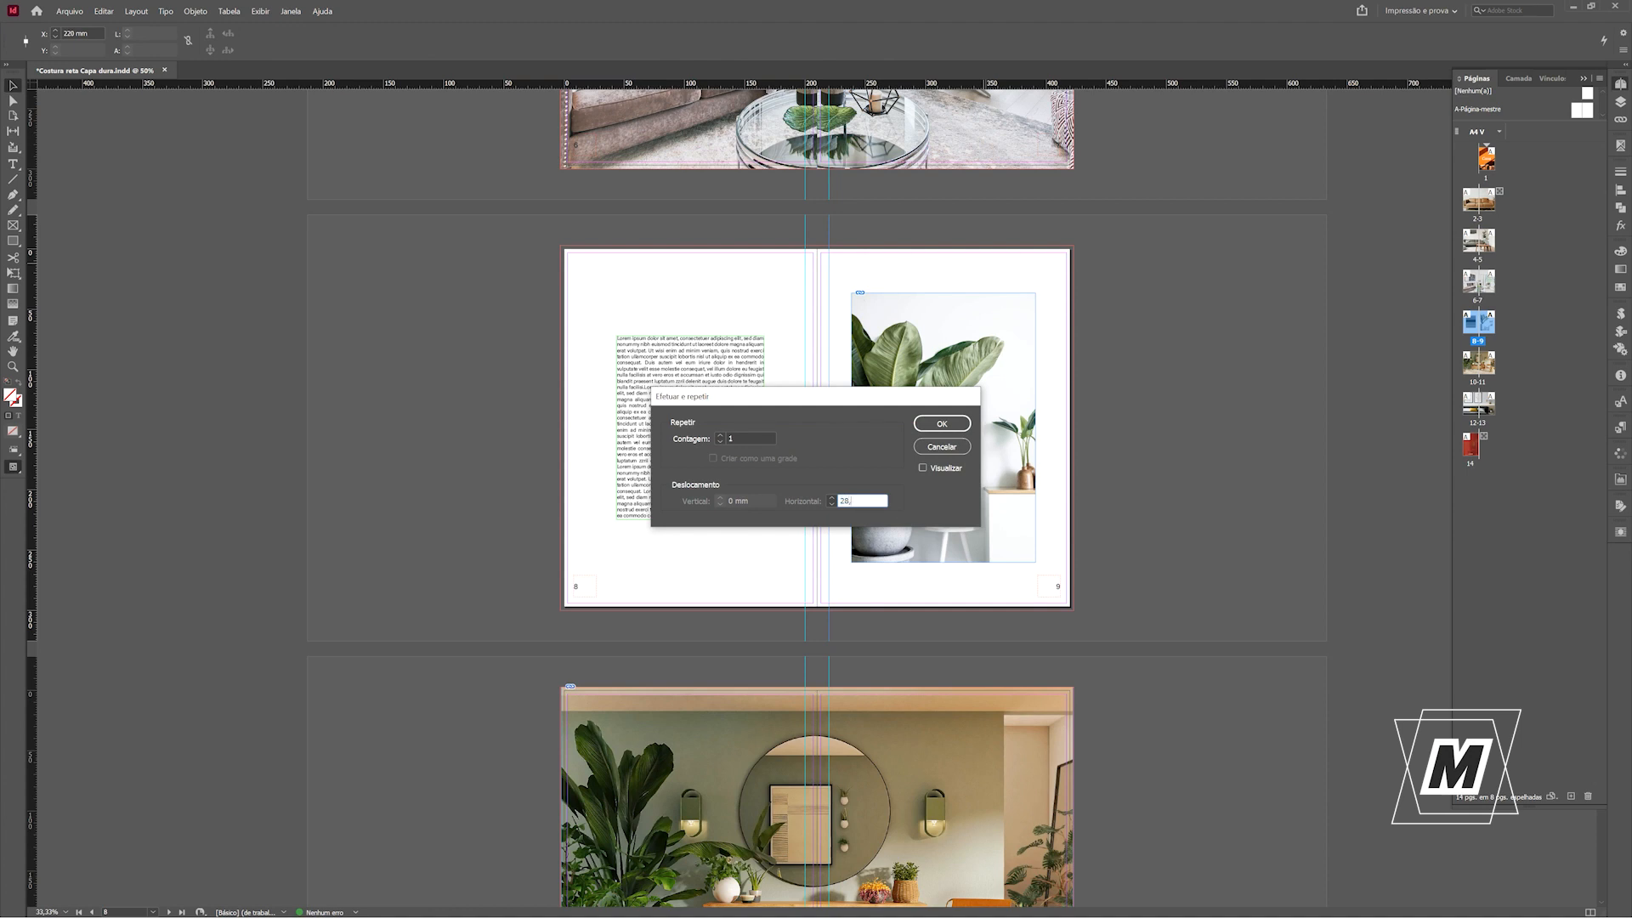
{"action": "type", "text": "8,5"}
{"action": "key", "text": "Return"}
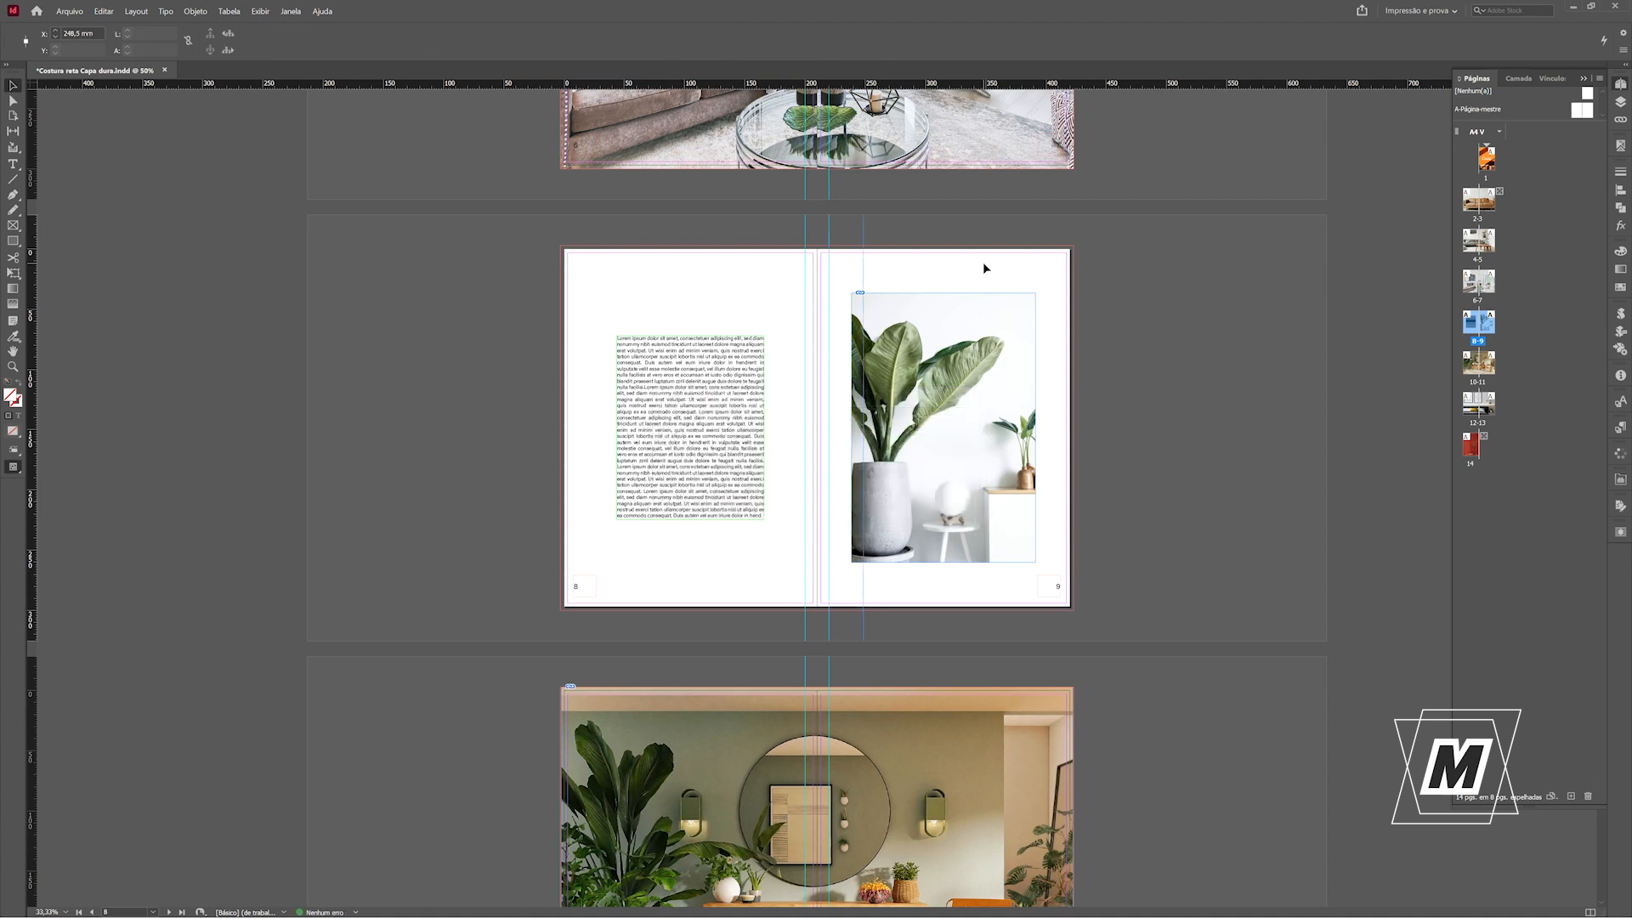
Trim the inner edge of the plant image's frame to the guide at 248,5 mm and remove that guide.
{"action": "left_click", "coordinate": [901, 401]}
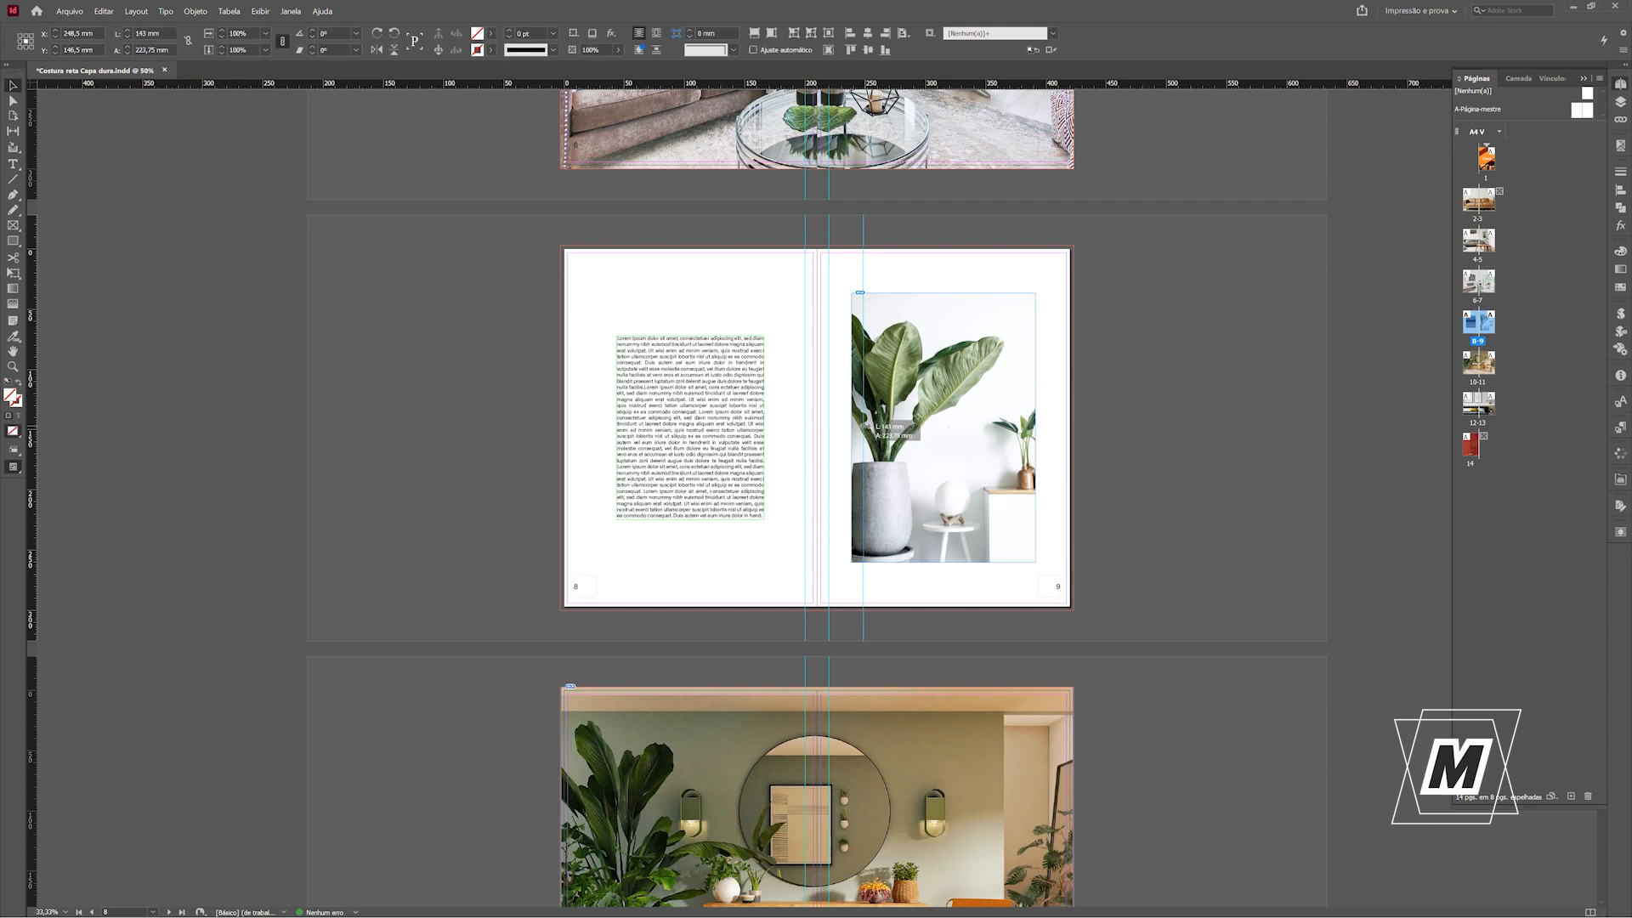
{"action": "left_click_drag", "start_coordinate": [851, 429], "coordinate": [862, 429]}
{"action": "left_click", "coordinate": [855, 231]}
Compare the trimmed plant image's inner and outer margins using temporary rectangles and delete them.
{"action": "key", "text": "m"}
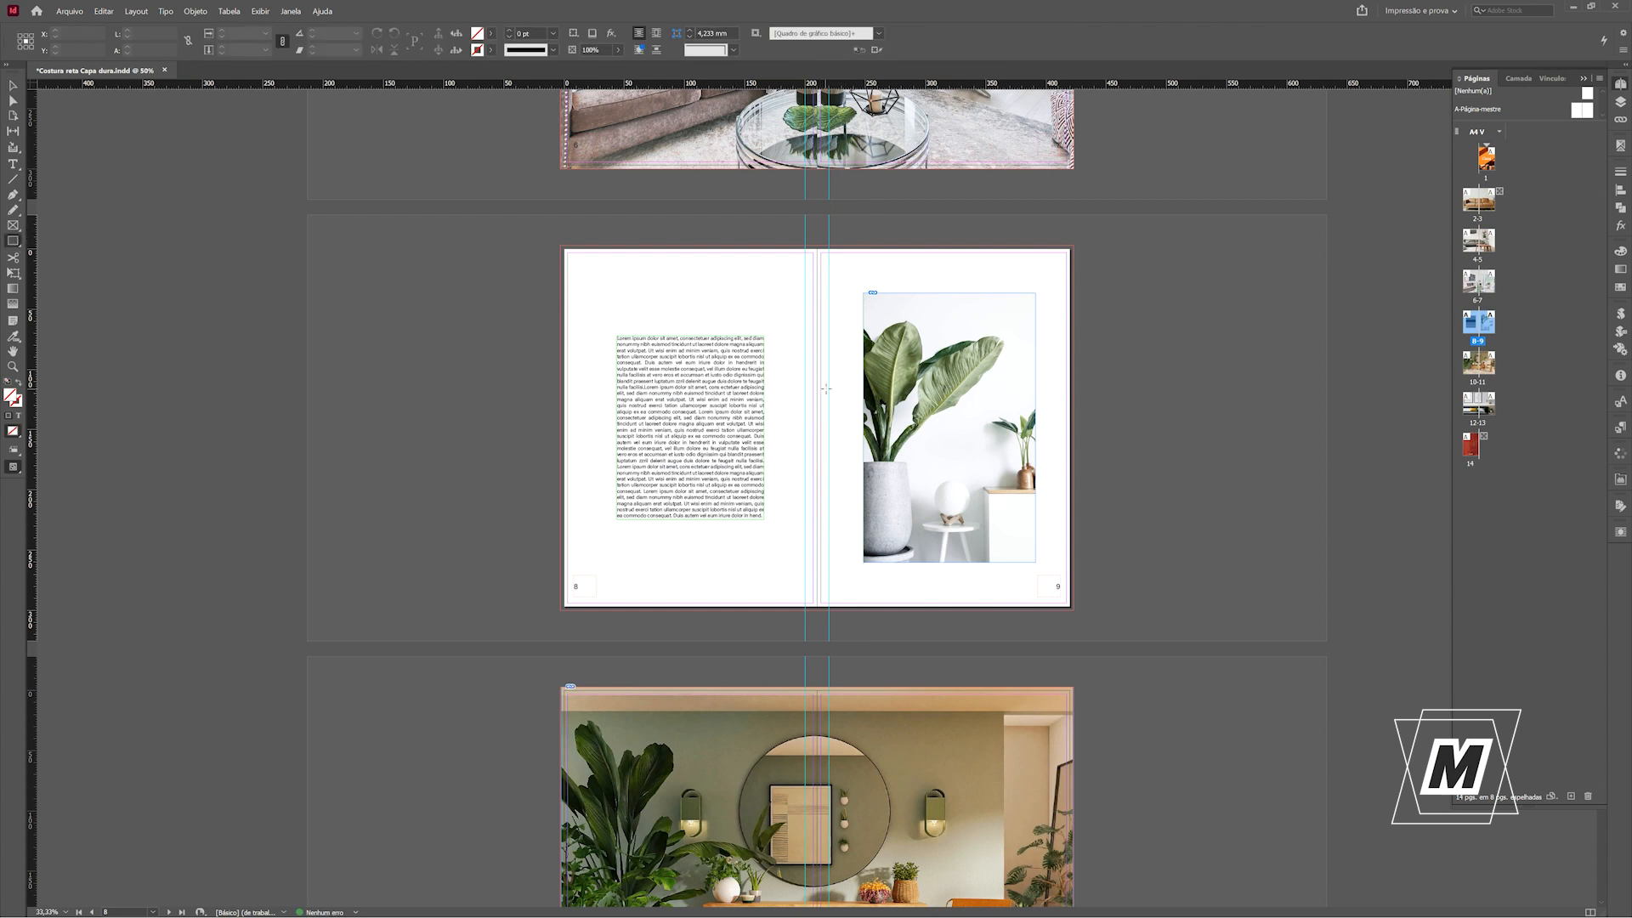
{"action": "left_click_drag", "start_coordinate": [830, 389], "coordinate": [864, 435]}
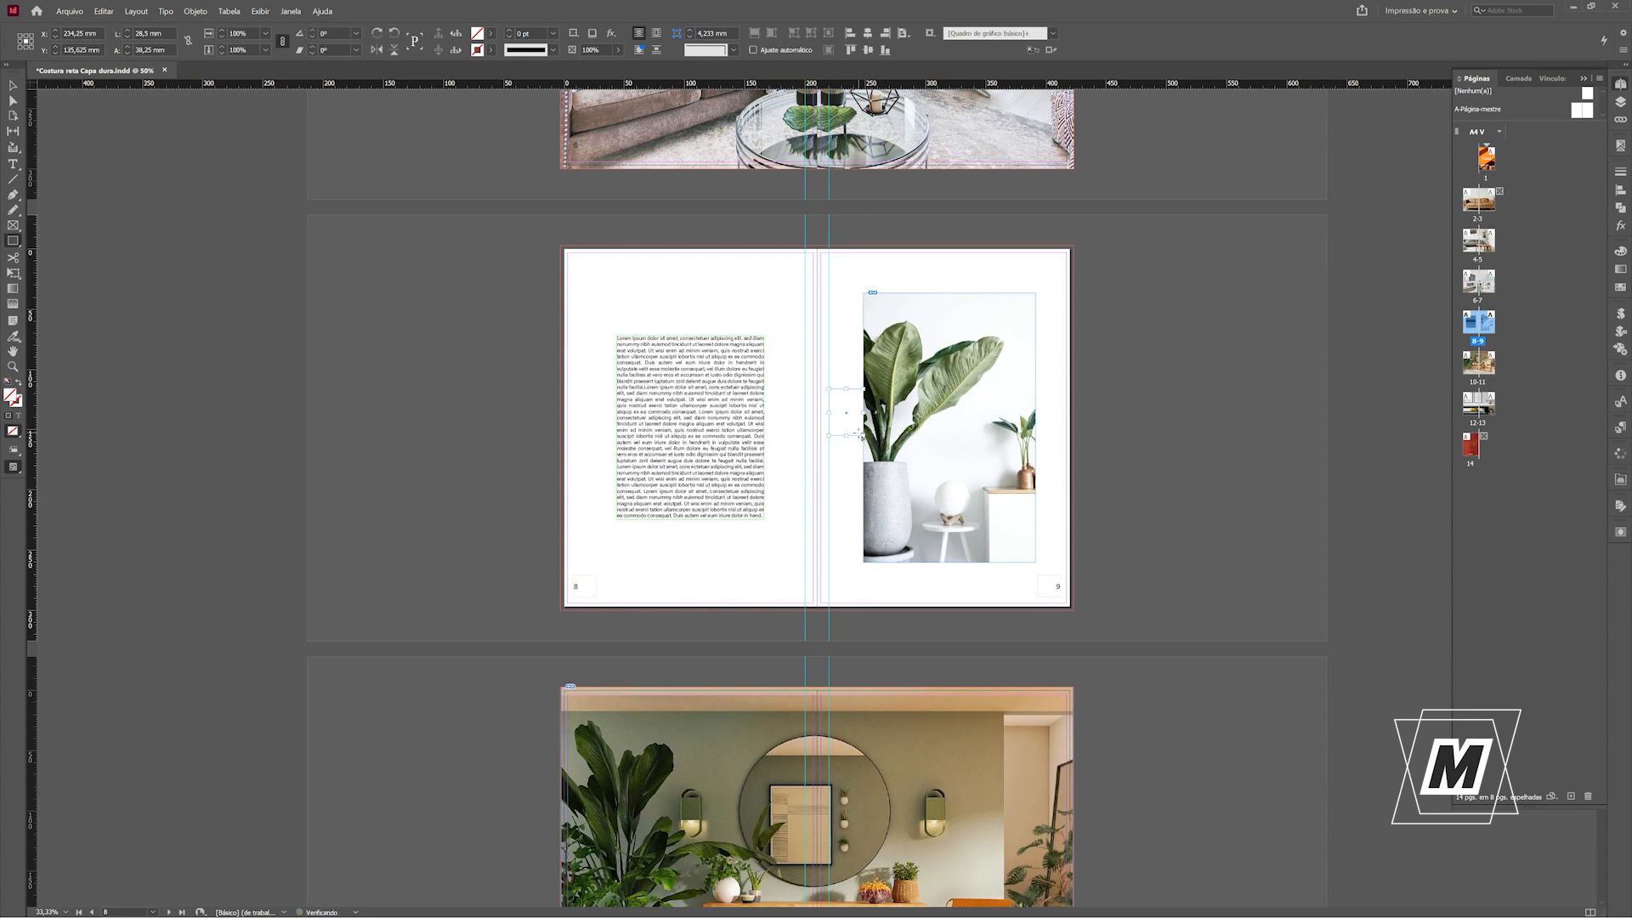
{"action": "key", "text": "Delete"}
{"action": "left_click_drag", "start_coordinate": [1036, 397], "coordinate": [1071, 425]}
{"action": "key", "text": "Delete"}
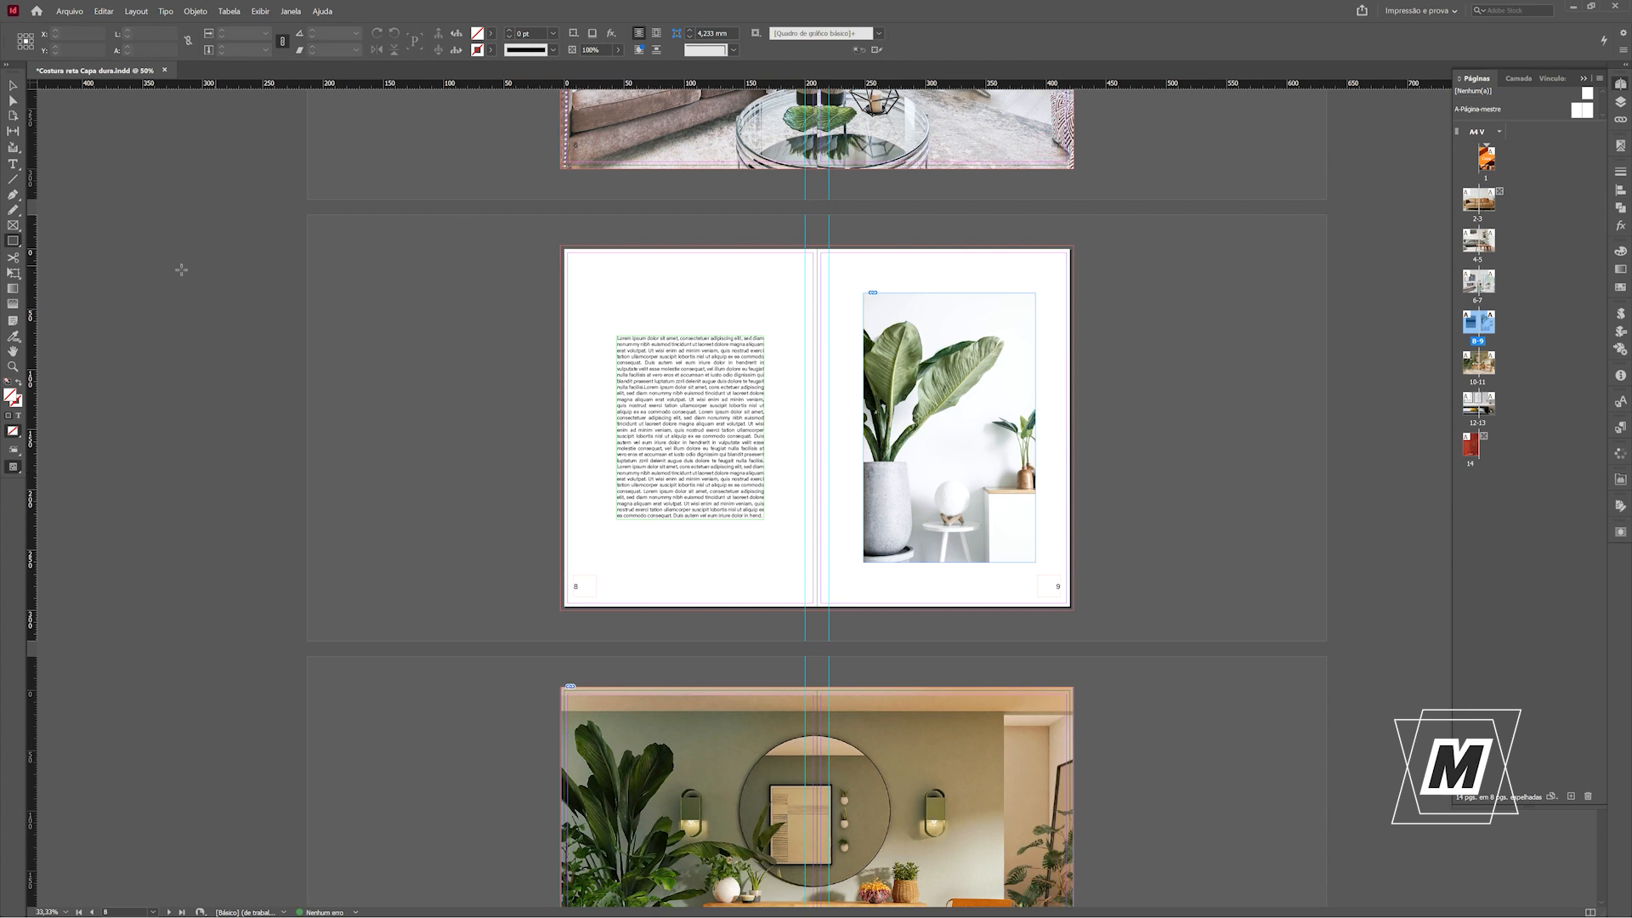
Place a guide at page 8's outer edge (0 mm) and draw a 200 mm wide helper rectangle from it to the guide near the spine.
{"action": "left_click_drag", "start_coordinate": [35, 241], "coordinate": [563, 340]}
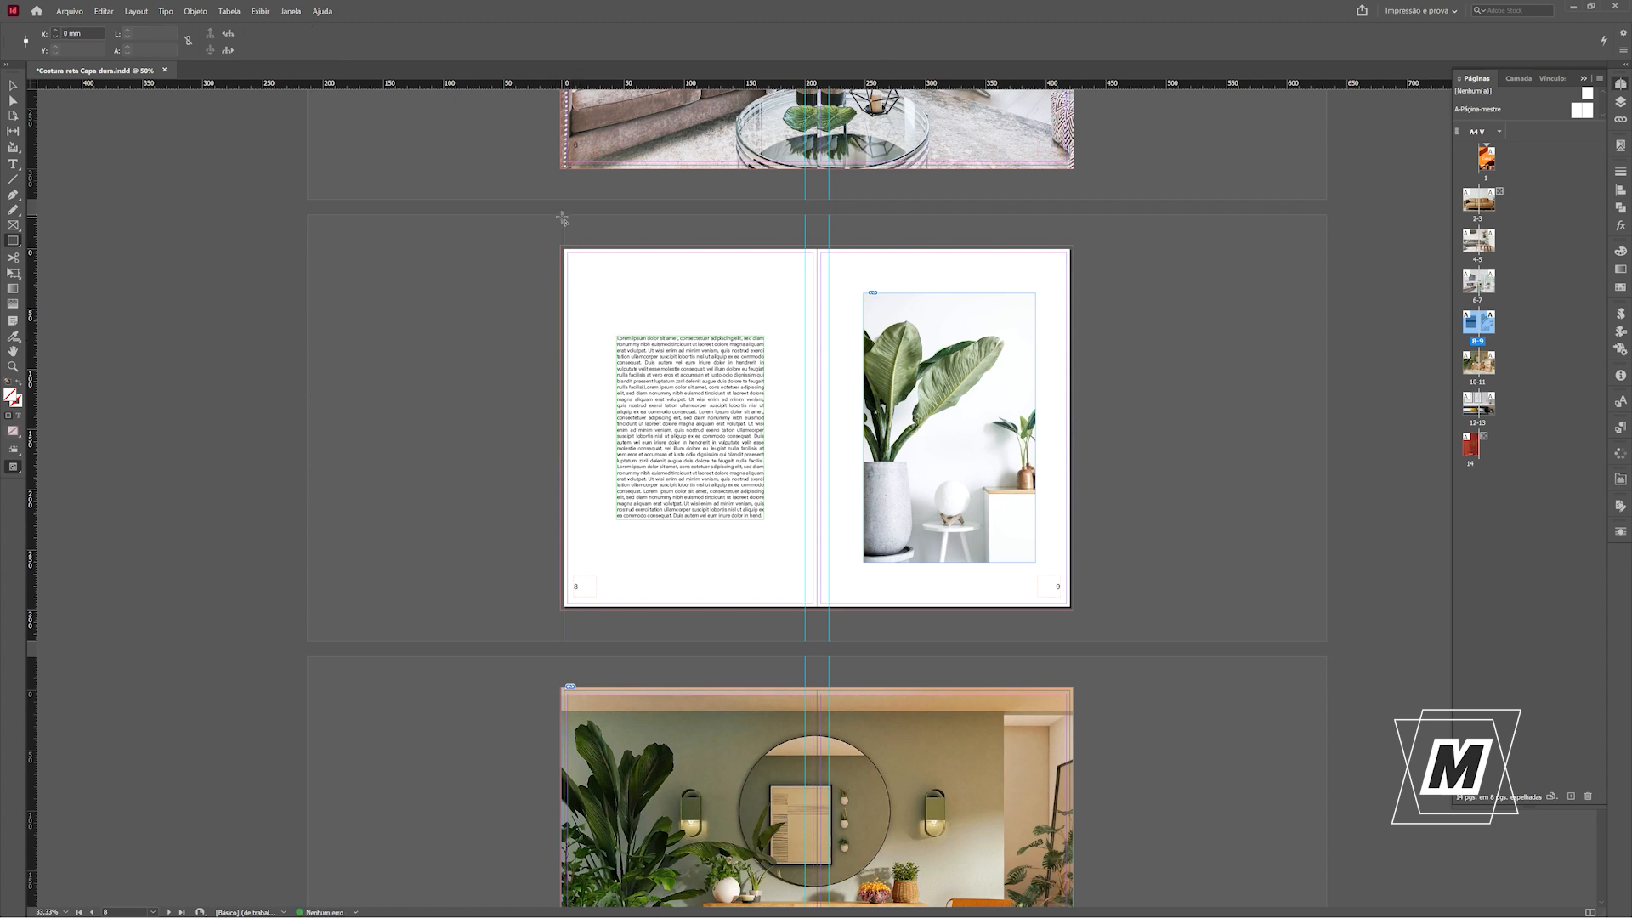
{"action": "left_click_drag", "start_coordinate": [564, 218], "coordinate": [805, 240]}
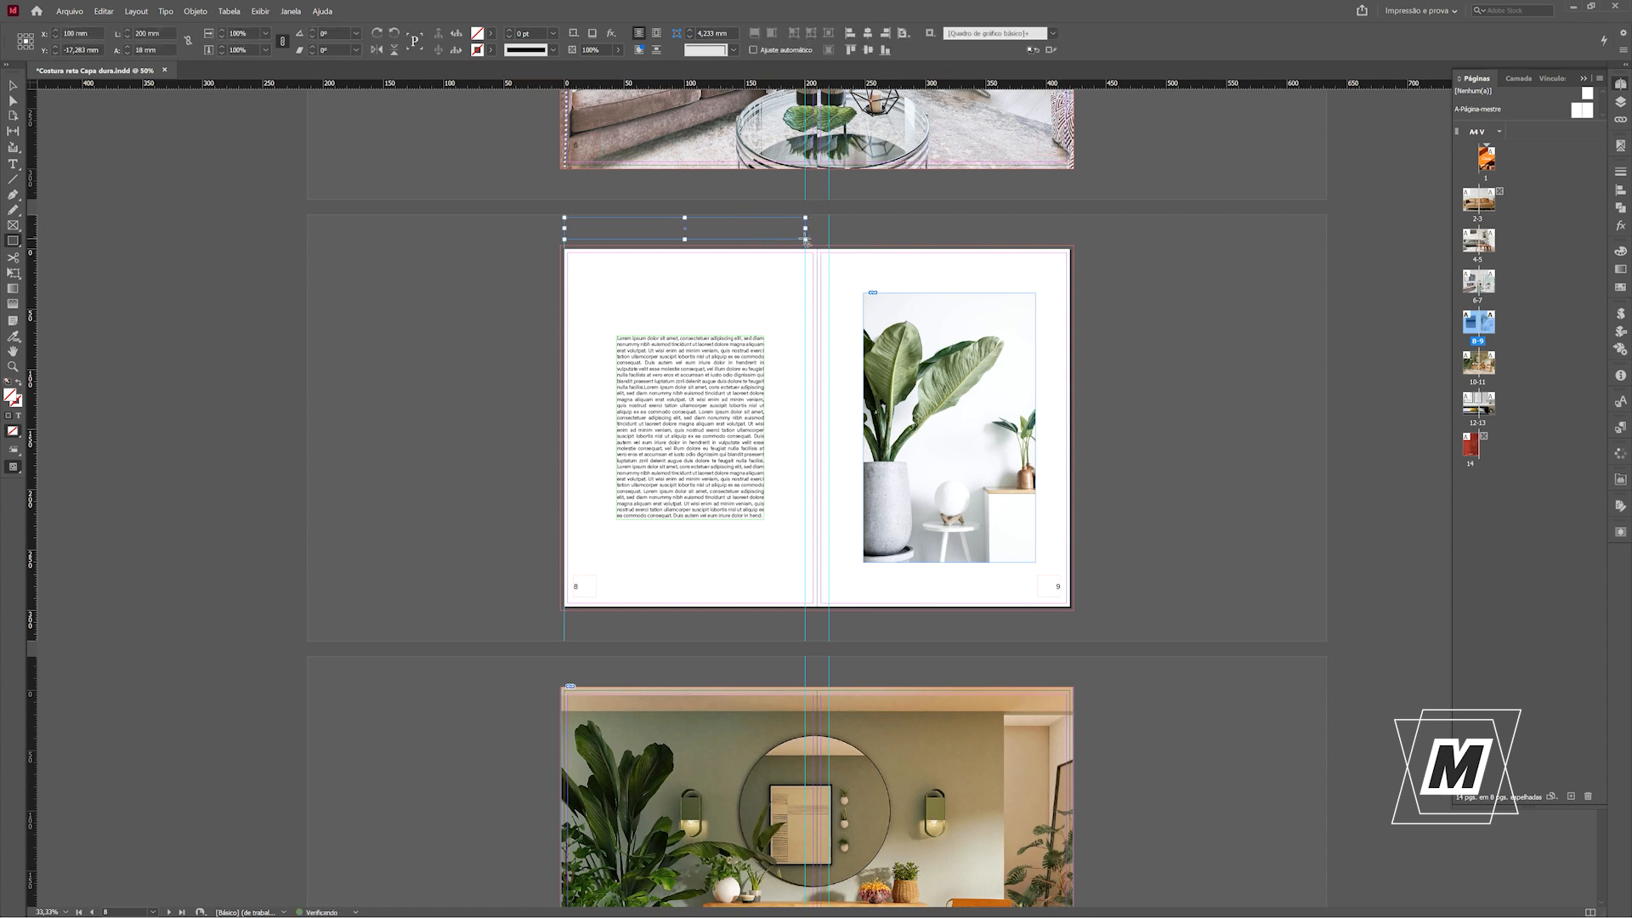
{"action": "left_click", "coordinate": [1517, 79]}
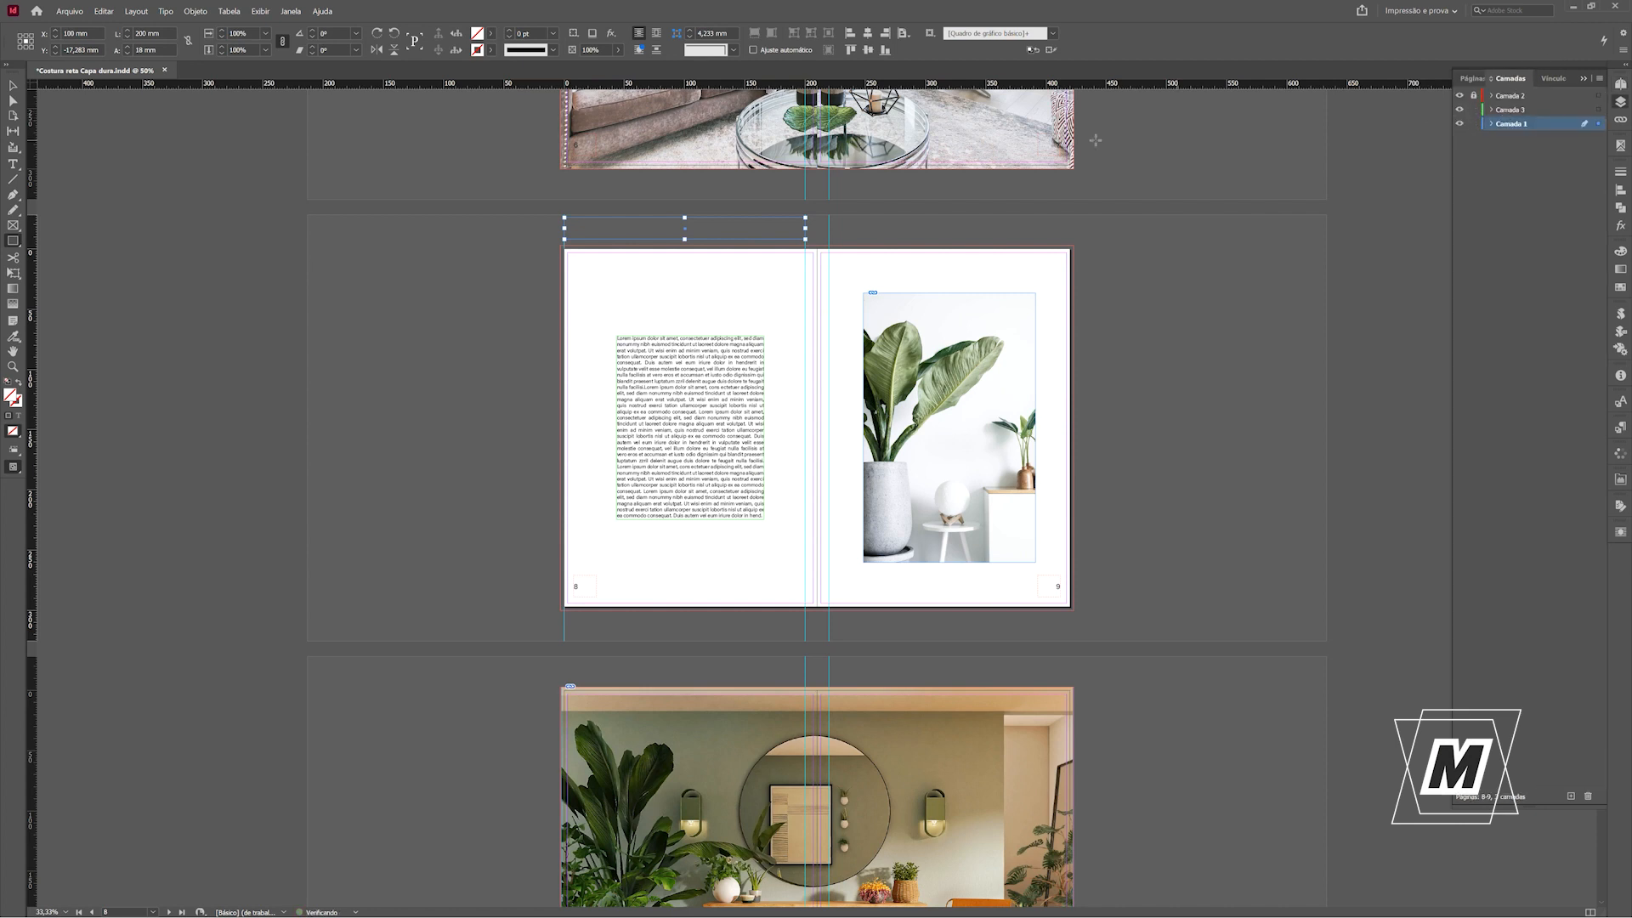
Centre the page 8 text frame horizontally on the helper rectangle and delete the rectangle.
{"action": "left_click", "coordinate": [13, 85]}
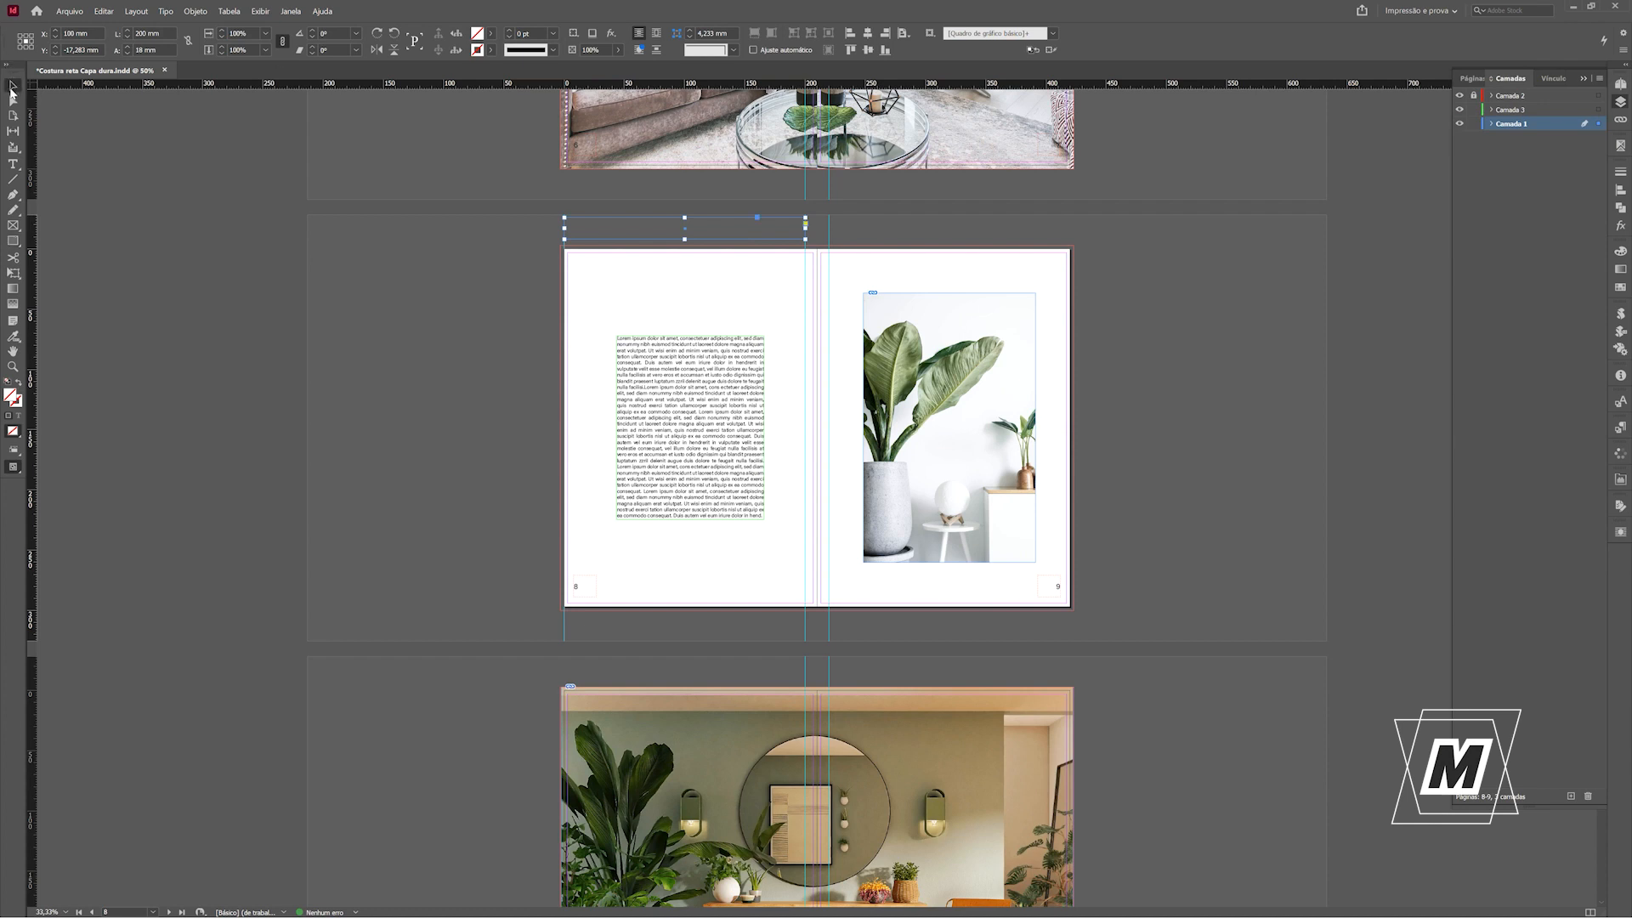
{"action": "left_click", "coordinate": [634, 345]}
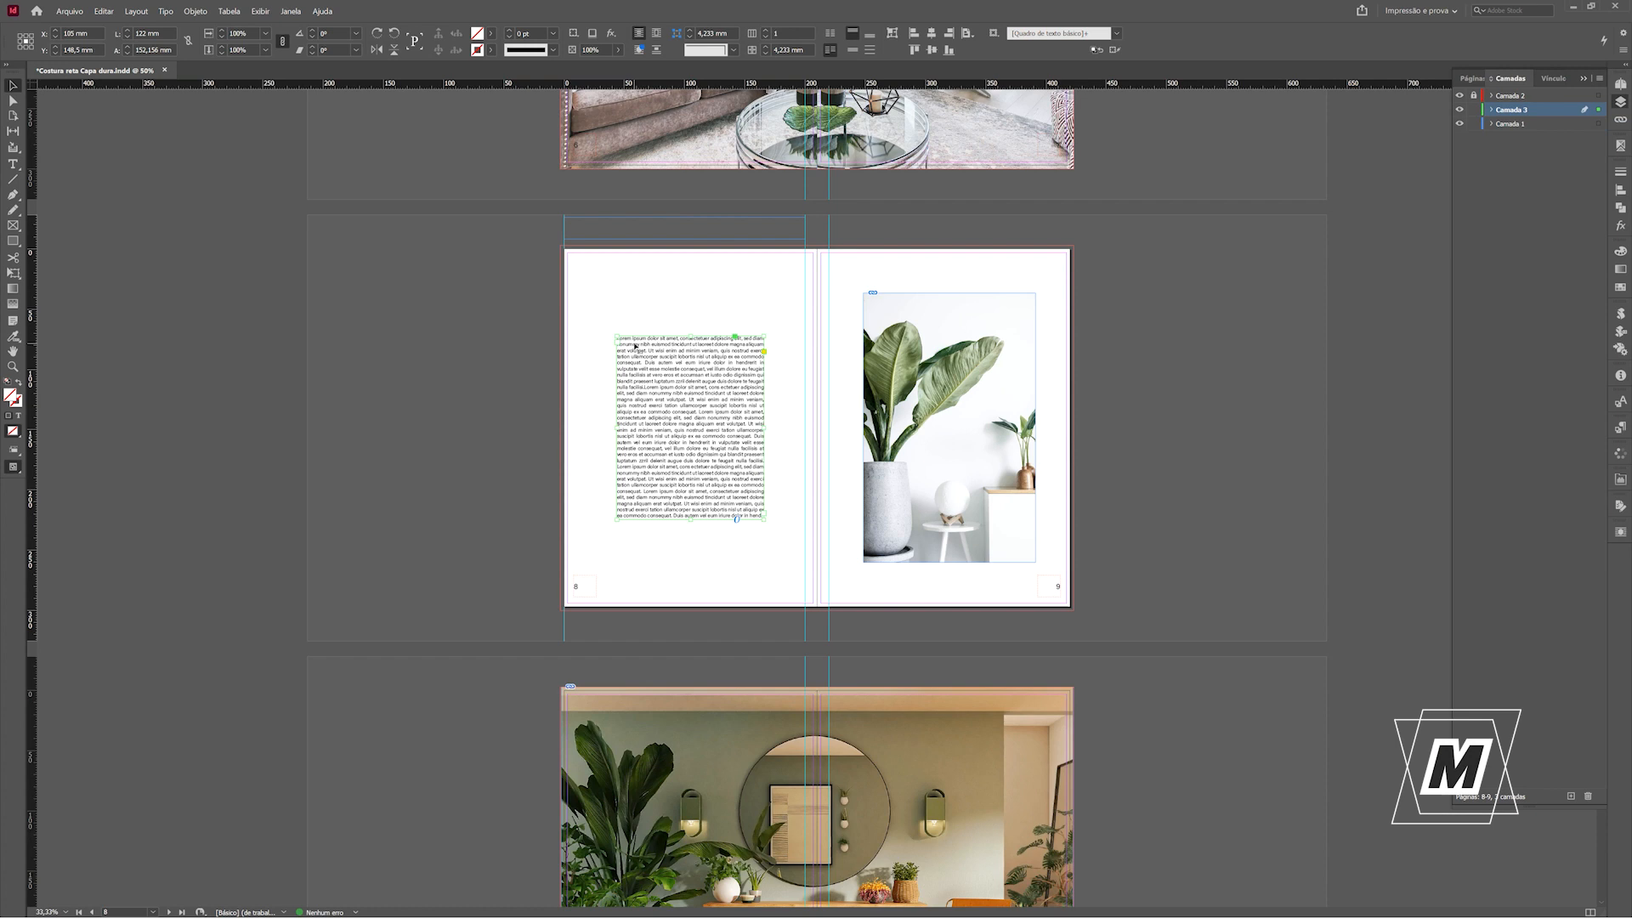
{"action": "left_click", "coordinate": [703, 244], "text": "shift"}
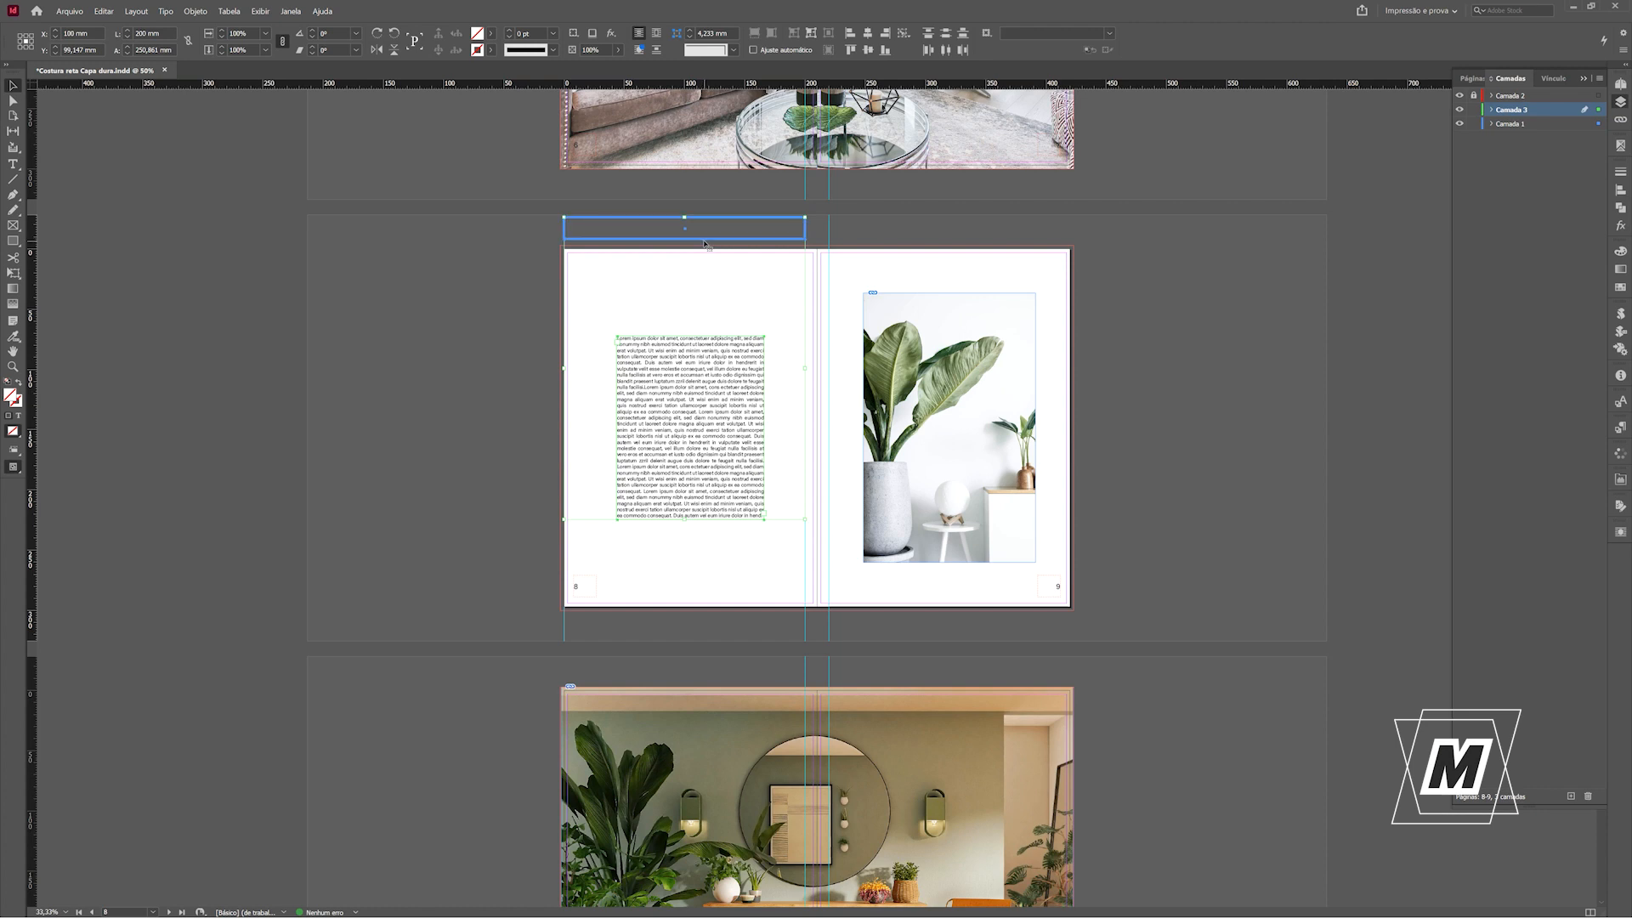
{"action": "left_click", "coordinate": [866, 34]}
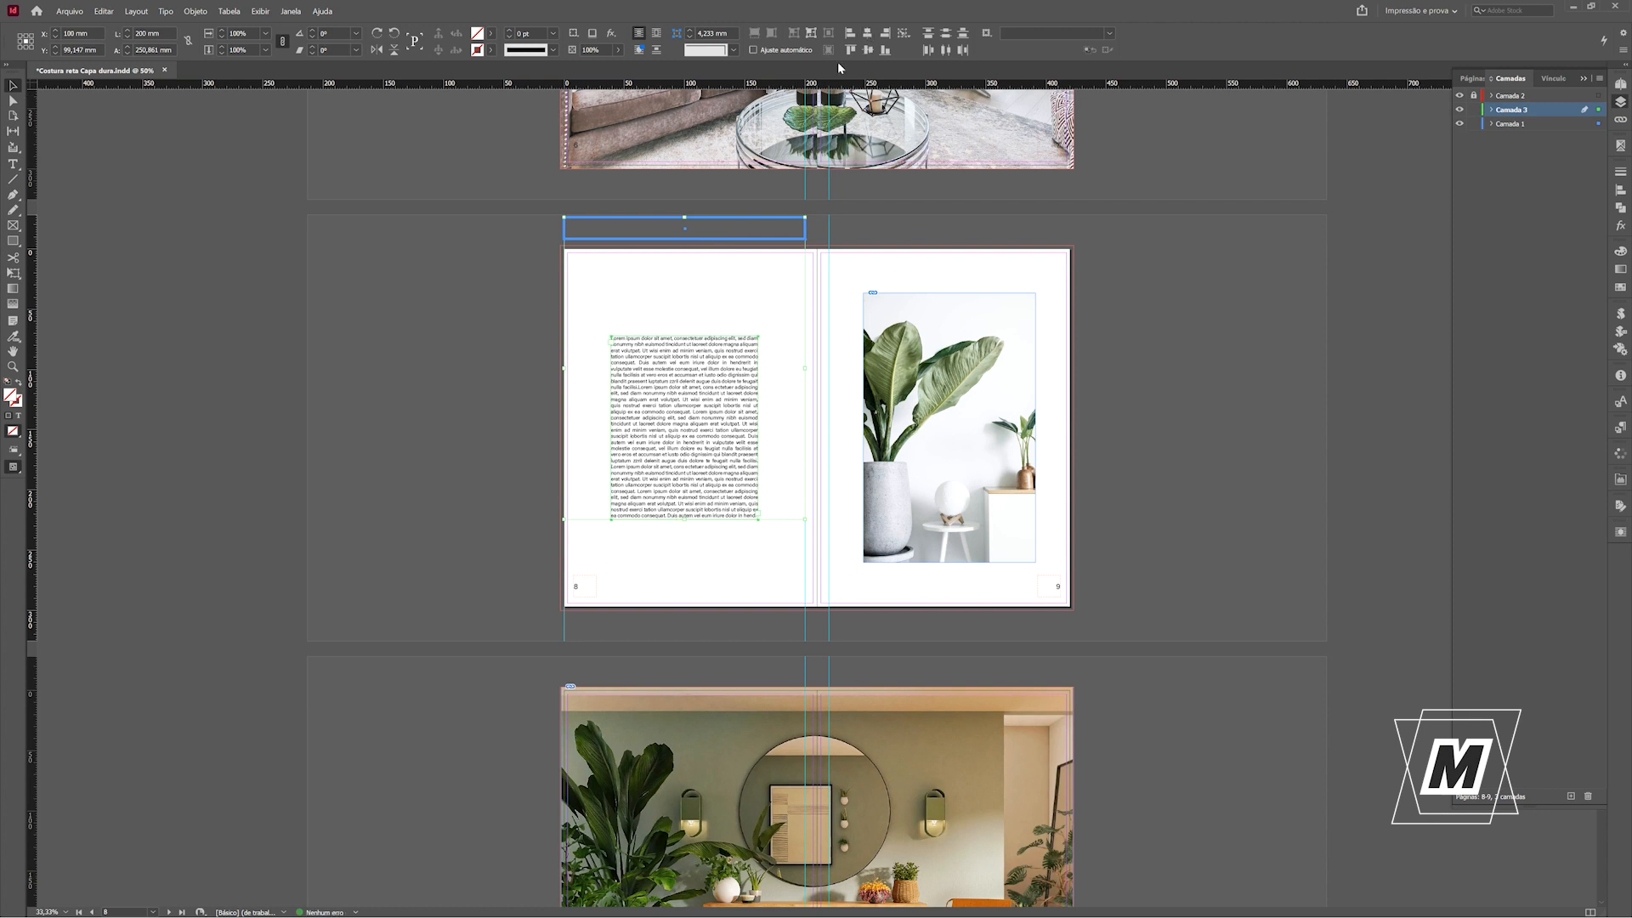
{"action": "left_click", "coordinate": [478, 292]}
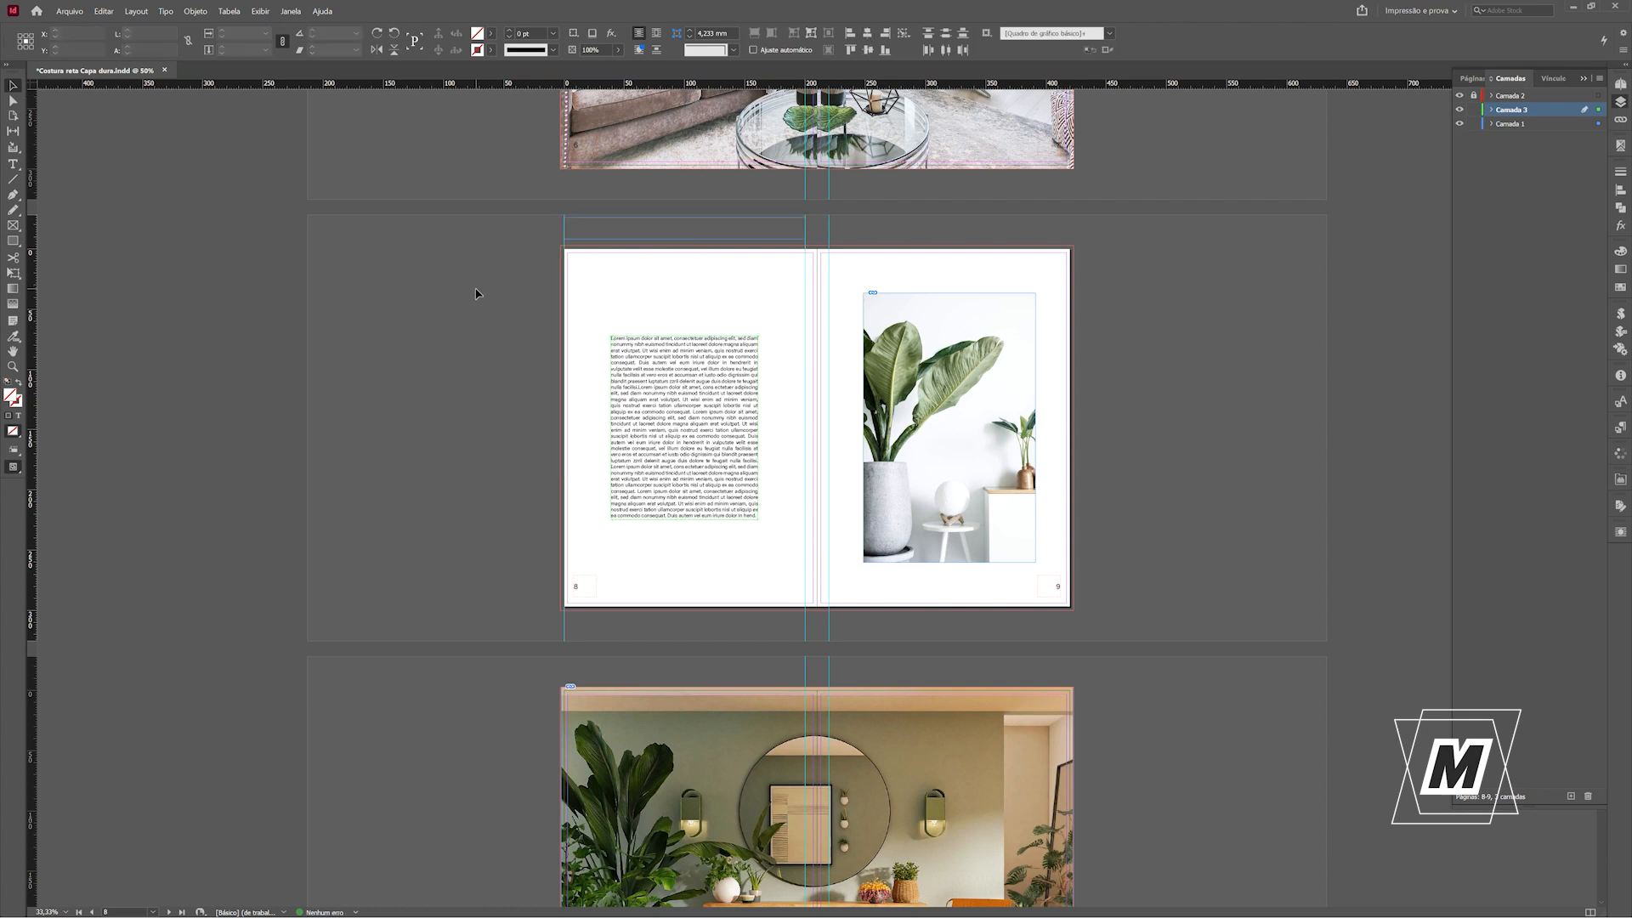
{"action": "left_click", "coordinate": [609, 241]}
{"action": "key", "text": "Delete"}
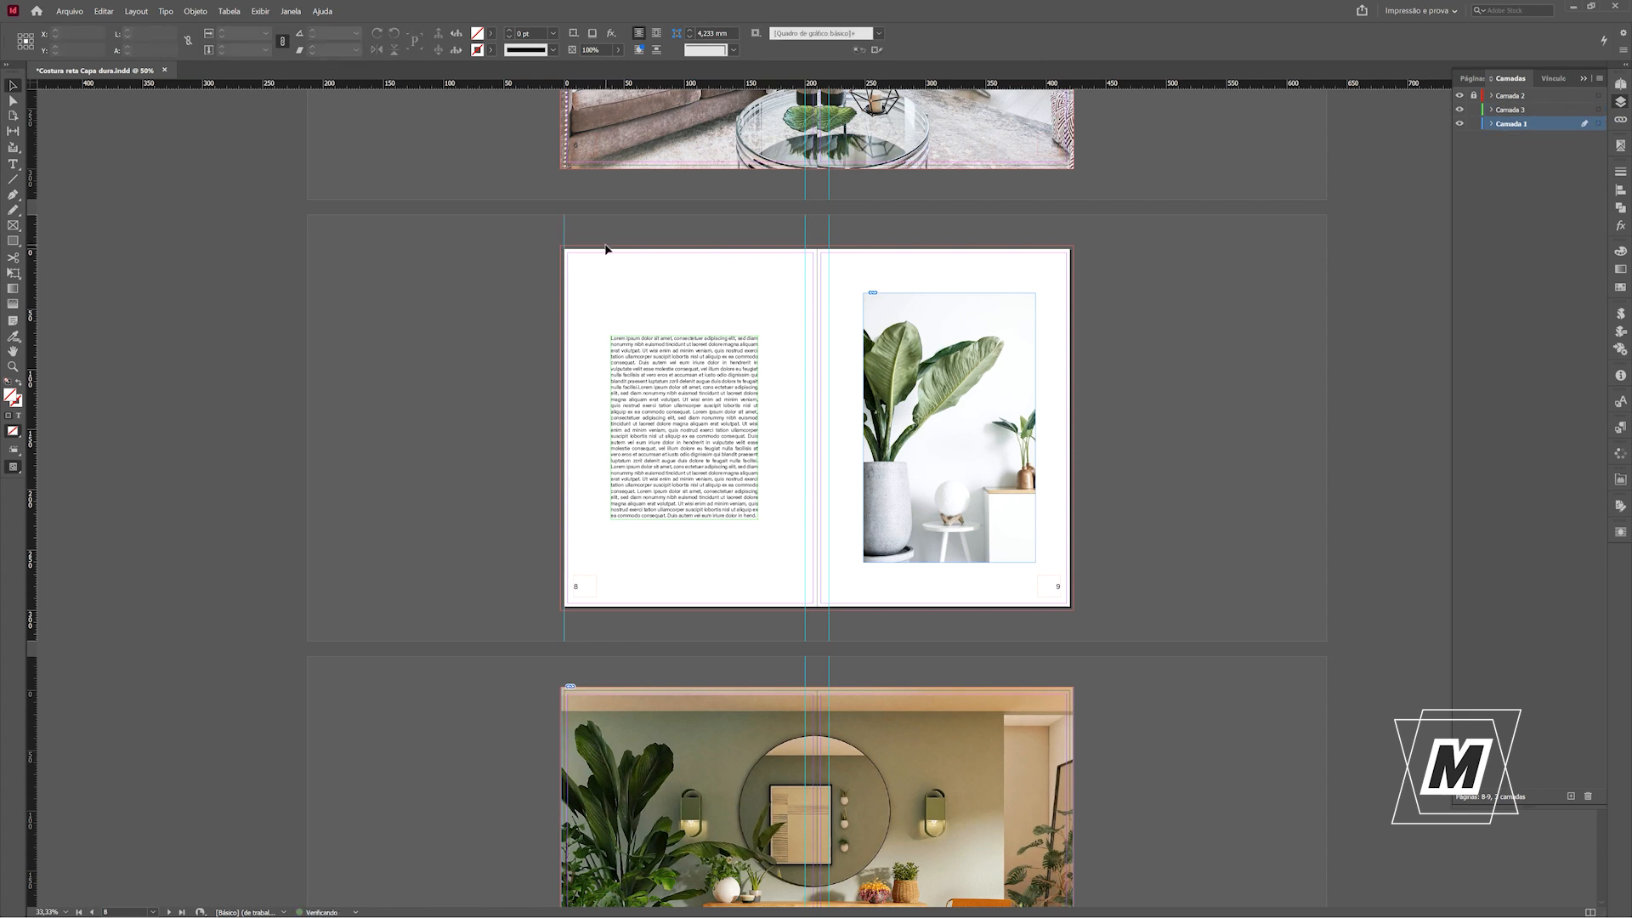
Check the margins on both sides of the page 8 text frame with temporary rectangles.
{"action": "left_click", "coordinate": [14, 242]}
{"action": "left_click_drag", "start_coordinate": [564, 358], "coordinate": [613, 411]}
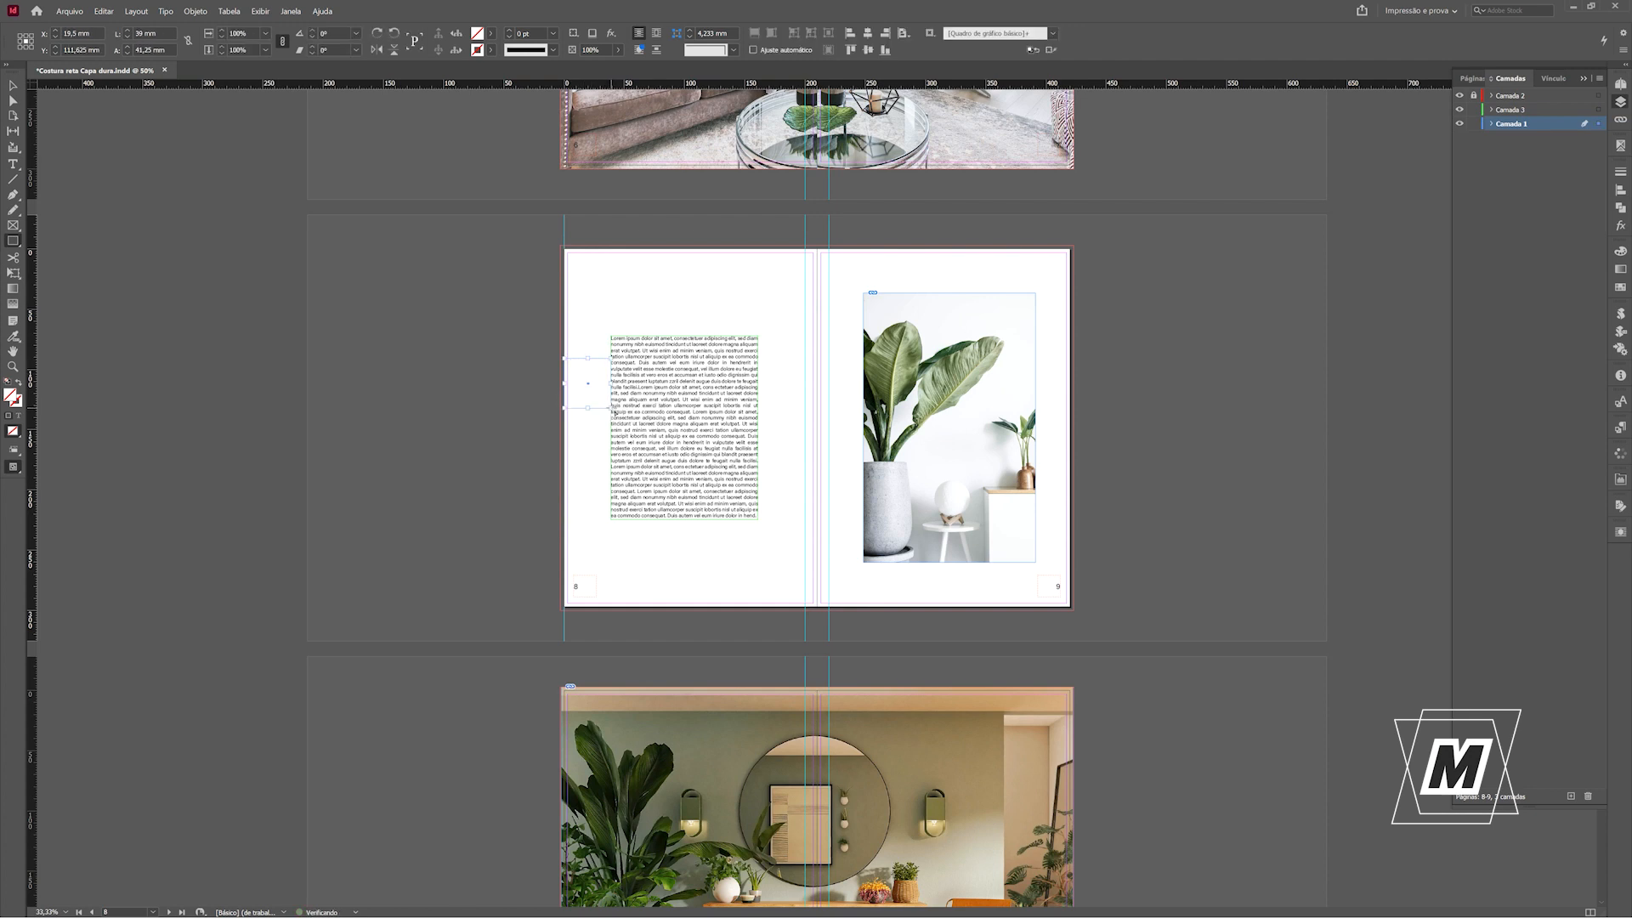
{"action": "left_click_drag", "start_coordinate": [759, 387], "coordinate": [808, 427]}
{"action": "left_click", "coordinate": [13, 86]}
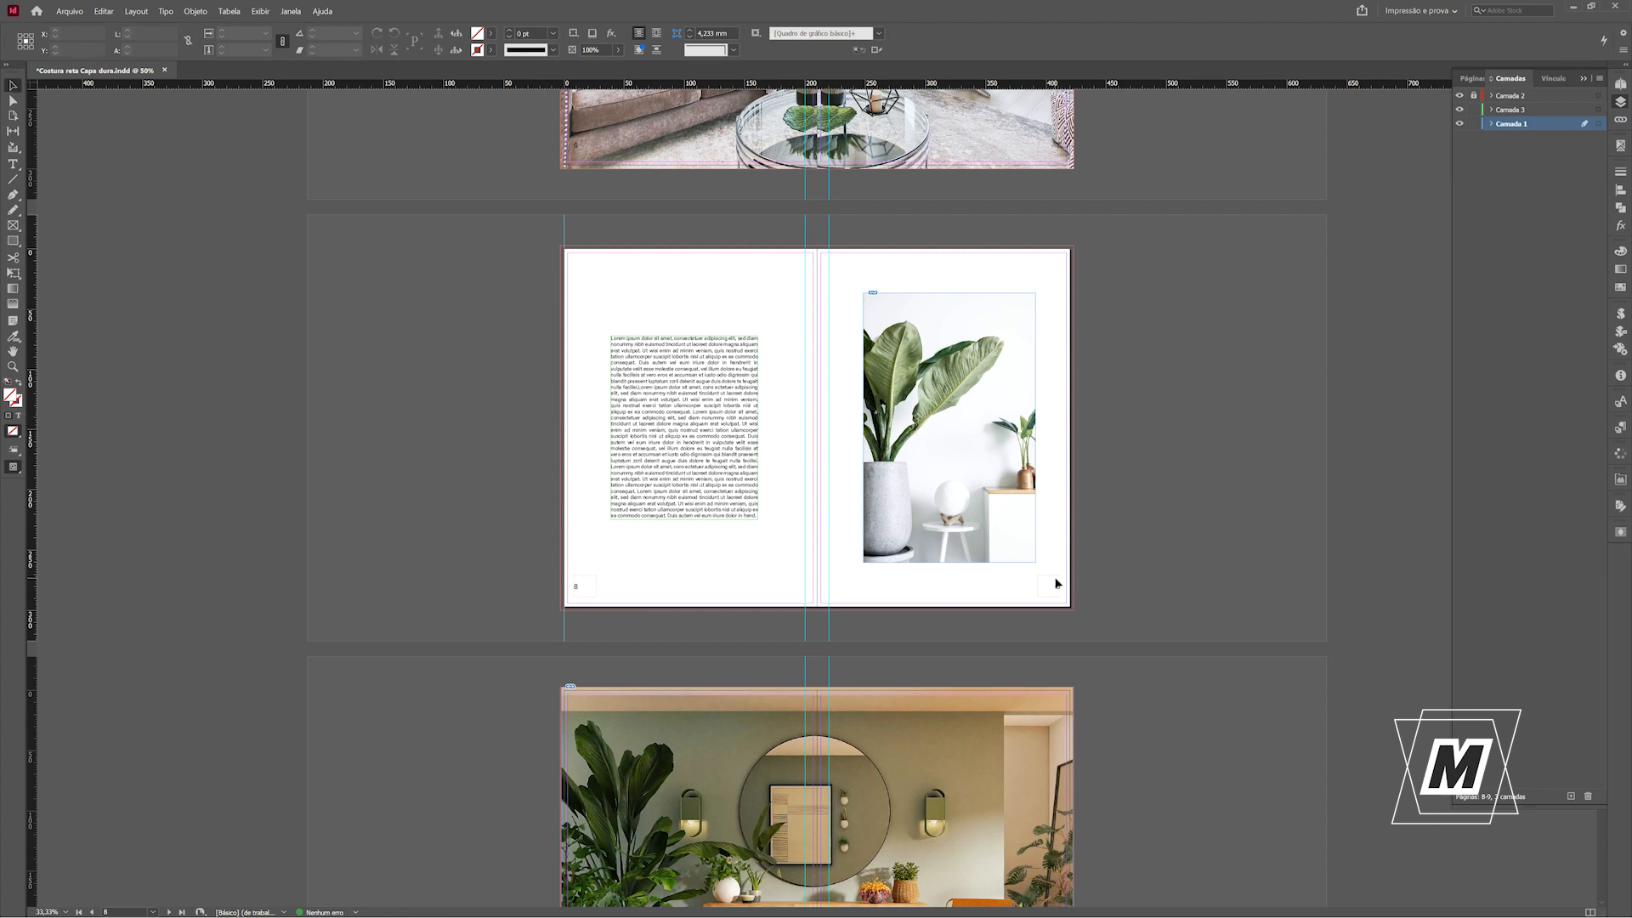
Split the green-wall living-room image on pages 10-11 at the spine into one frame per page, using an in-place copy.
{"action": "scroll", "coordinate": [1151, 360], "scroll_direction": "down", "scroll_amount": 5}
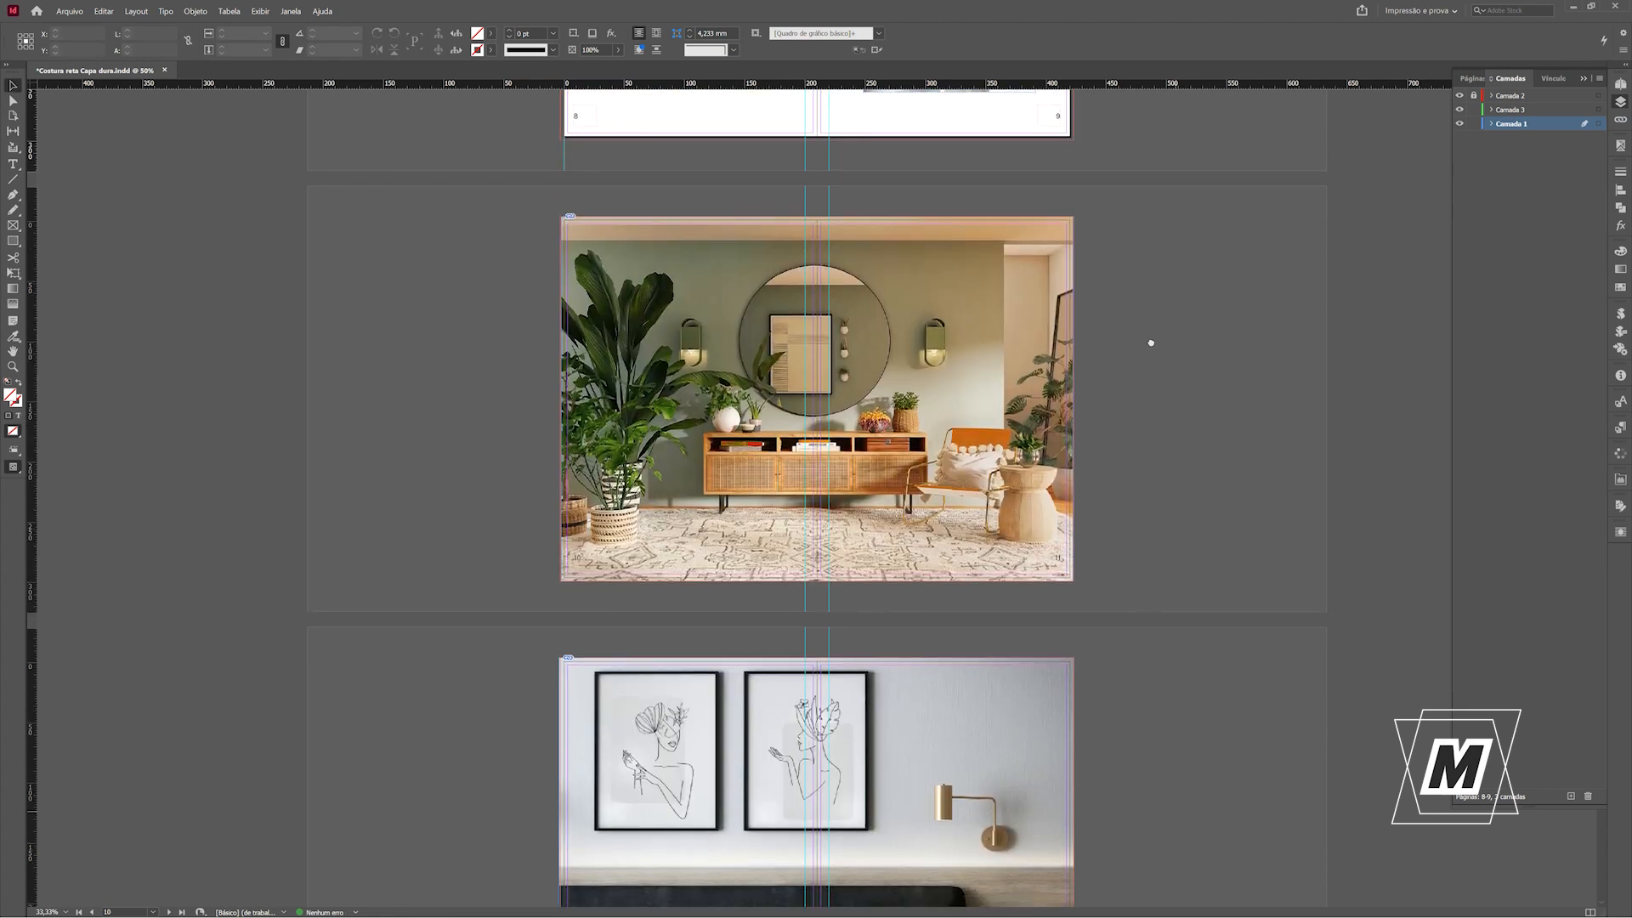
{"action": "scroll", "coordinate": [1149, 317], "scroll_direction": "down", "scroll_amount": 1}
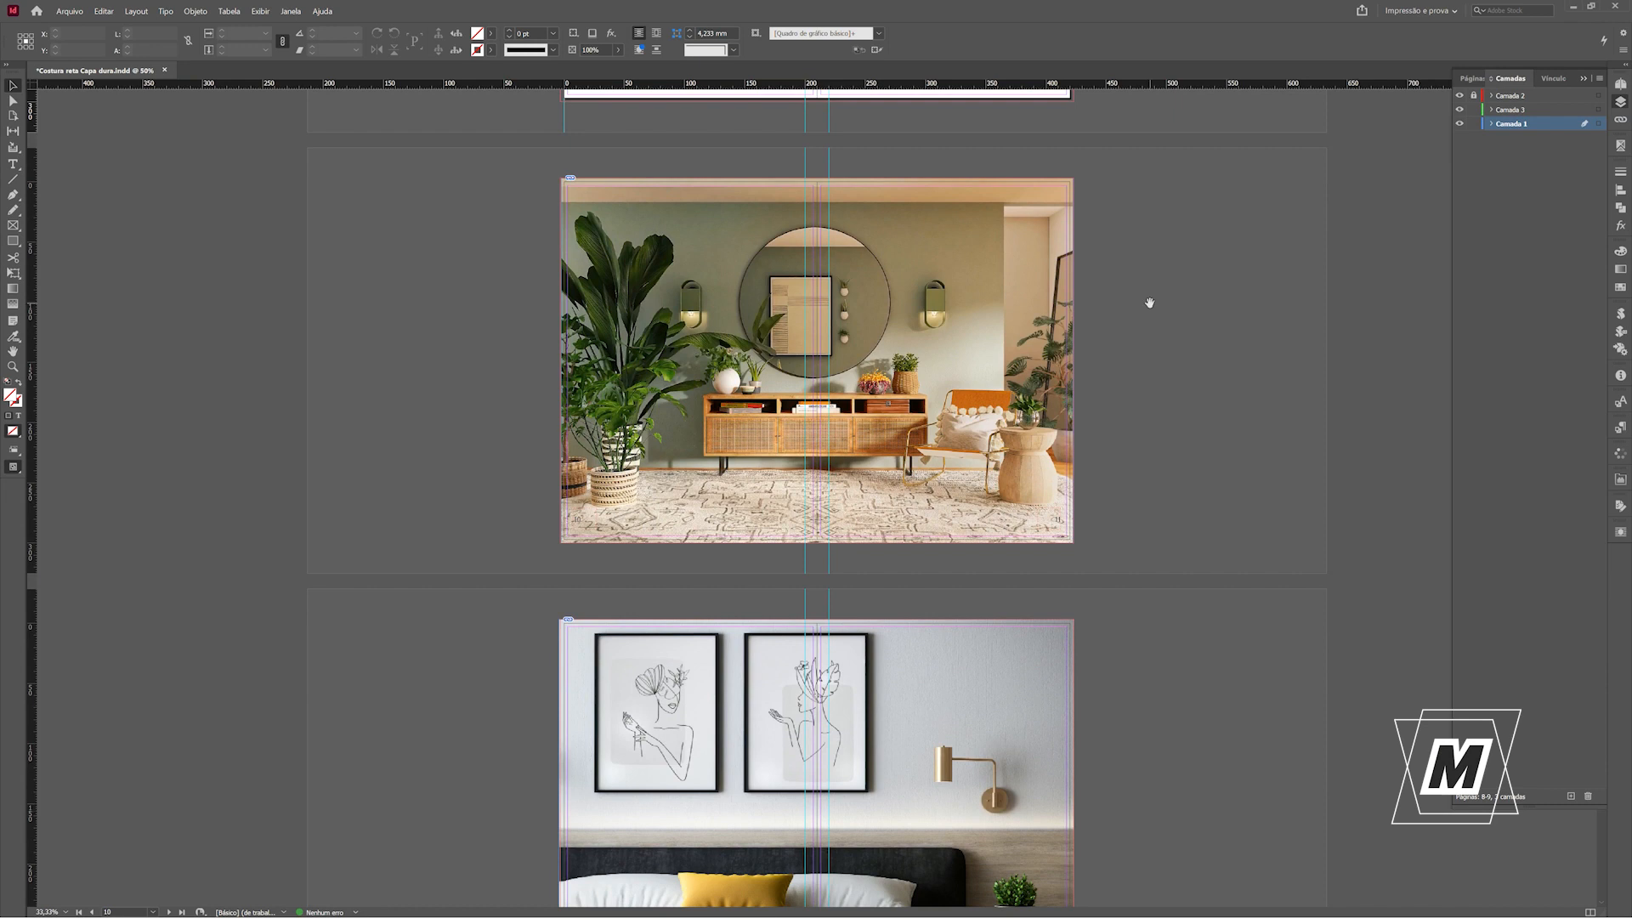
{"action": "left_click", "coordinate": [969, 309]}
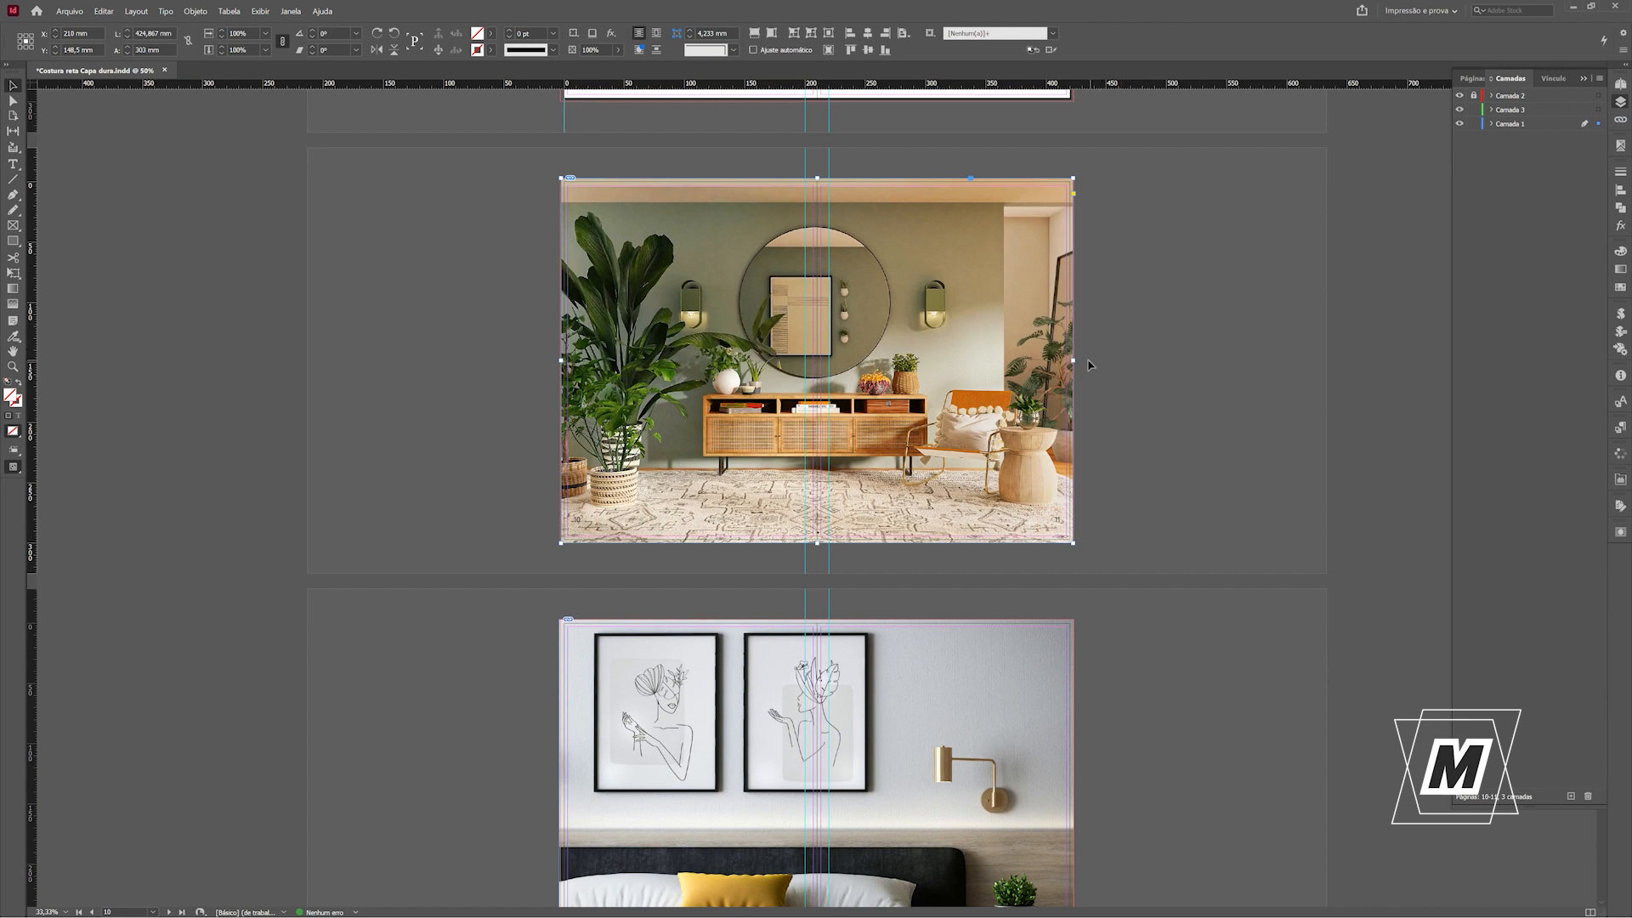
{"action": "left_click_drag", "start_coordinate": [1073, 361], "coordinate": [969, 361]}
{"action": "left_click_drag", "start_coordinate": [868, 387], "coordinate": [819, 390]}
{"action": "left_click", "coordinate": [1120, 380]}
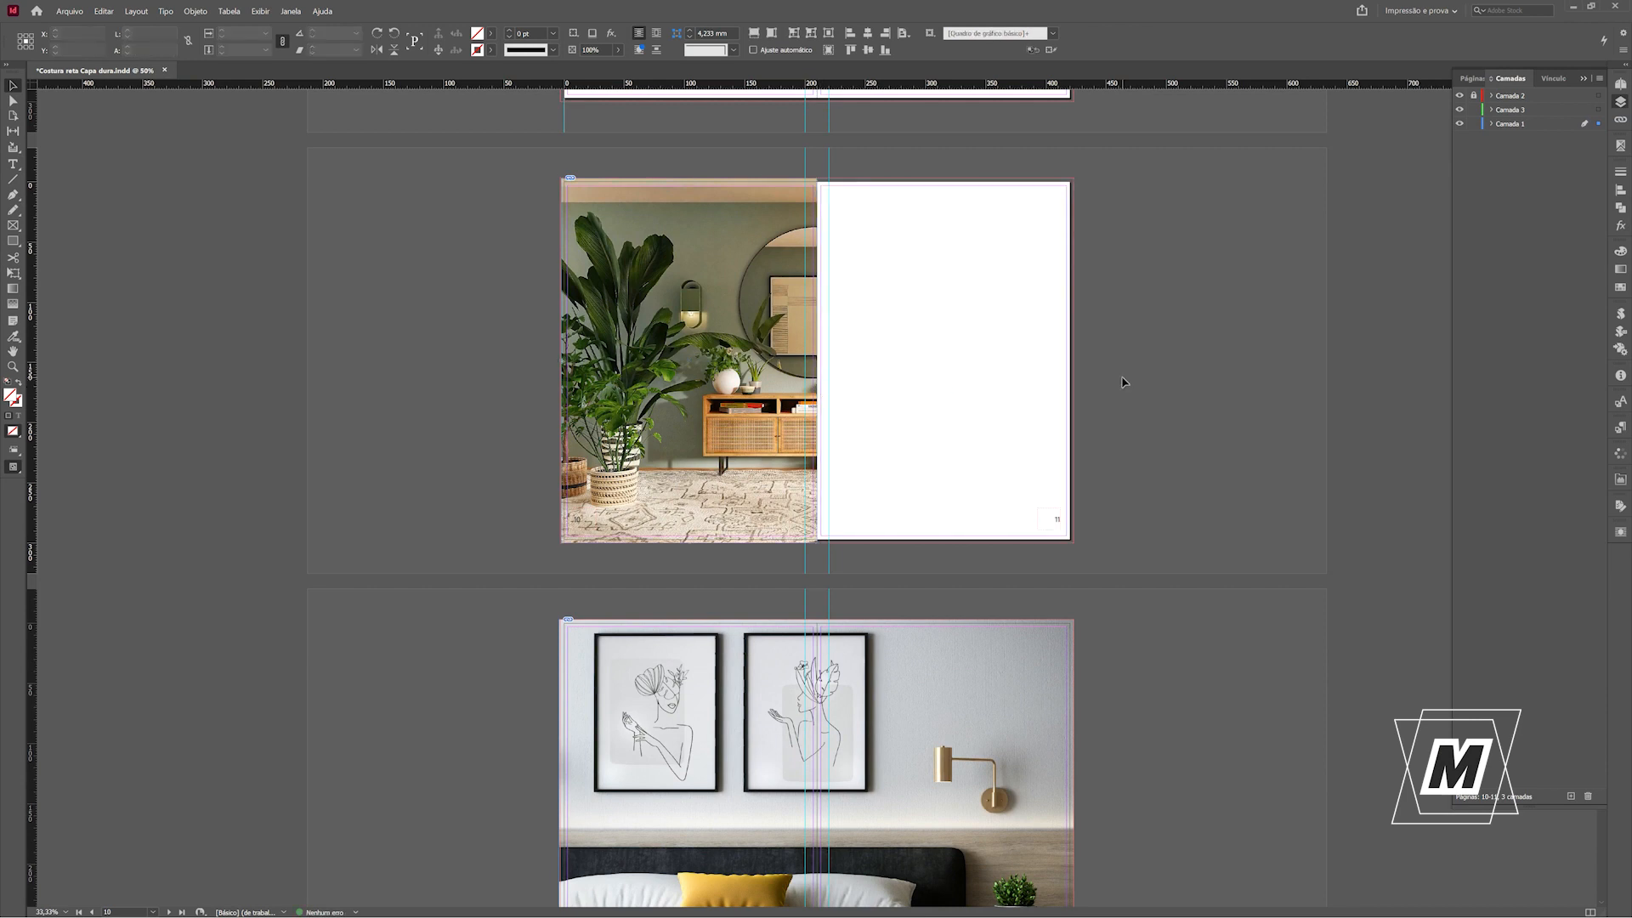
{"action": "left_click", "coordinate": [1119, 459]}
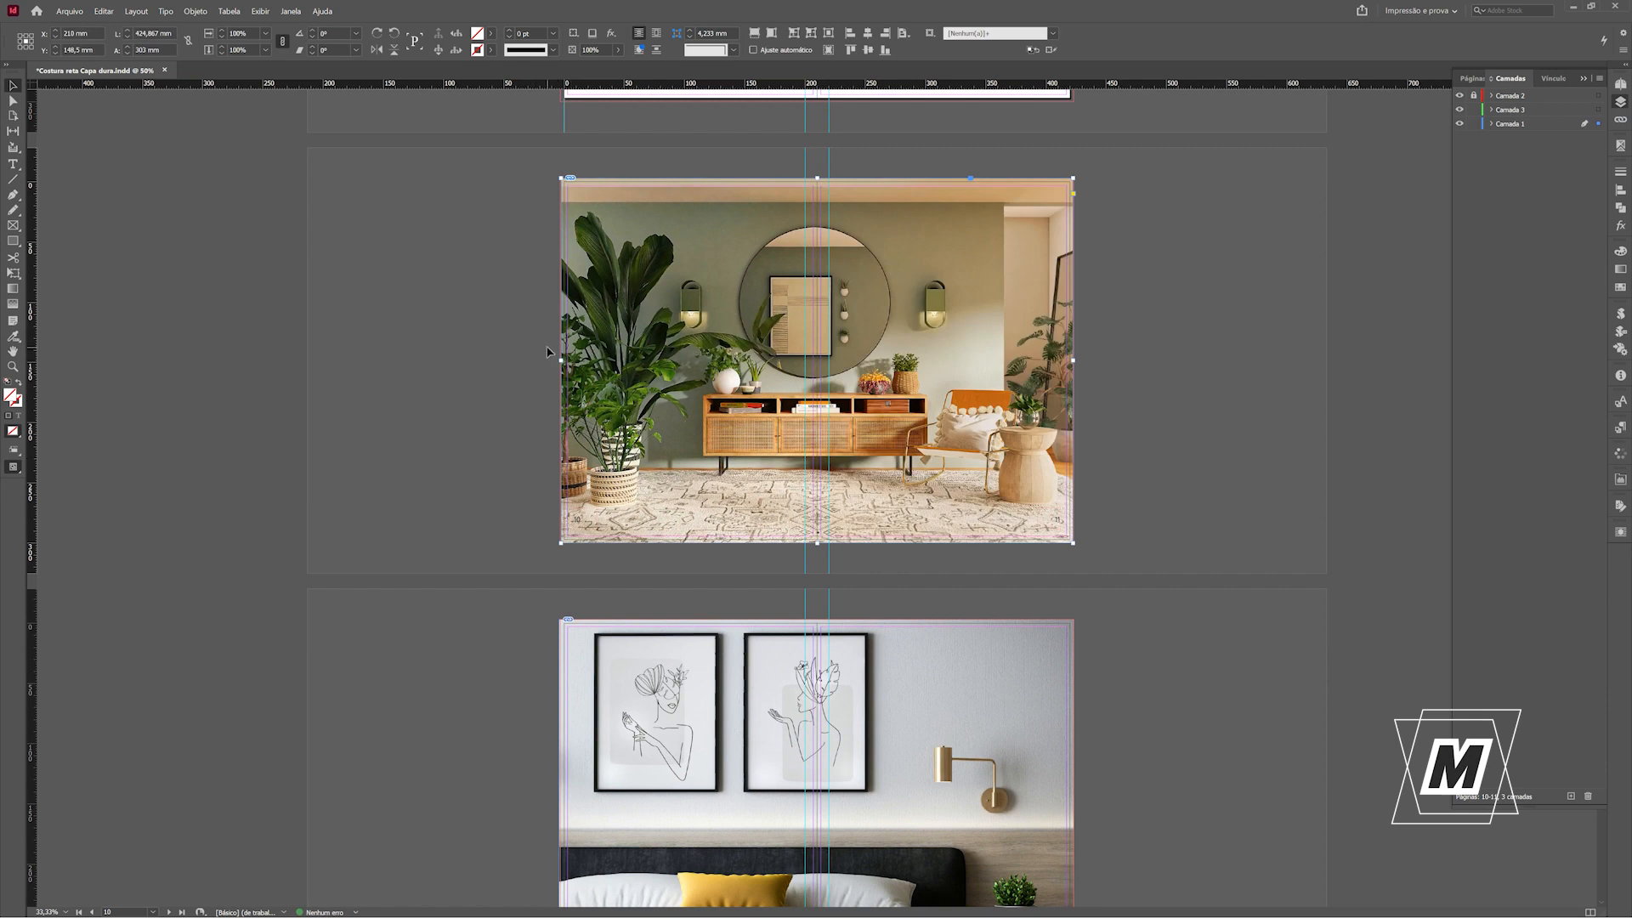
{"action": "left_click_drag", "start_coordinate": [560, 361], "coordinate": [817, 374]}
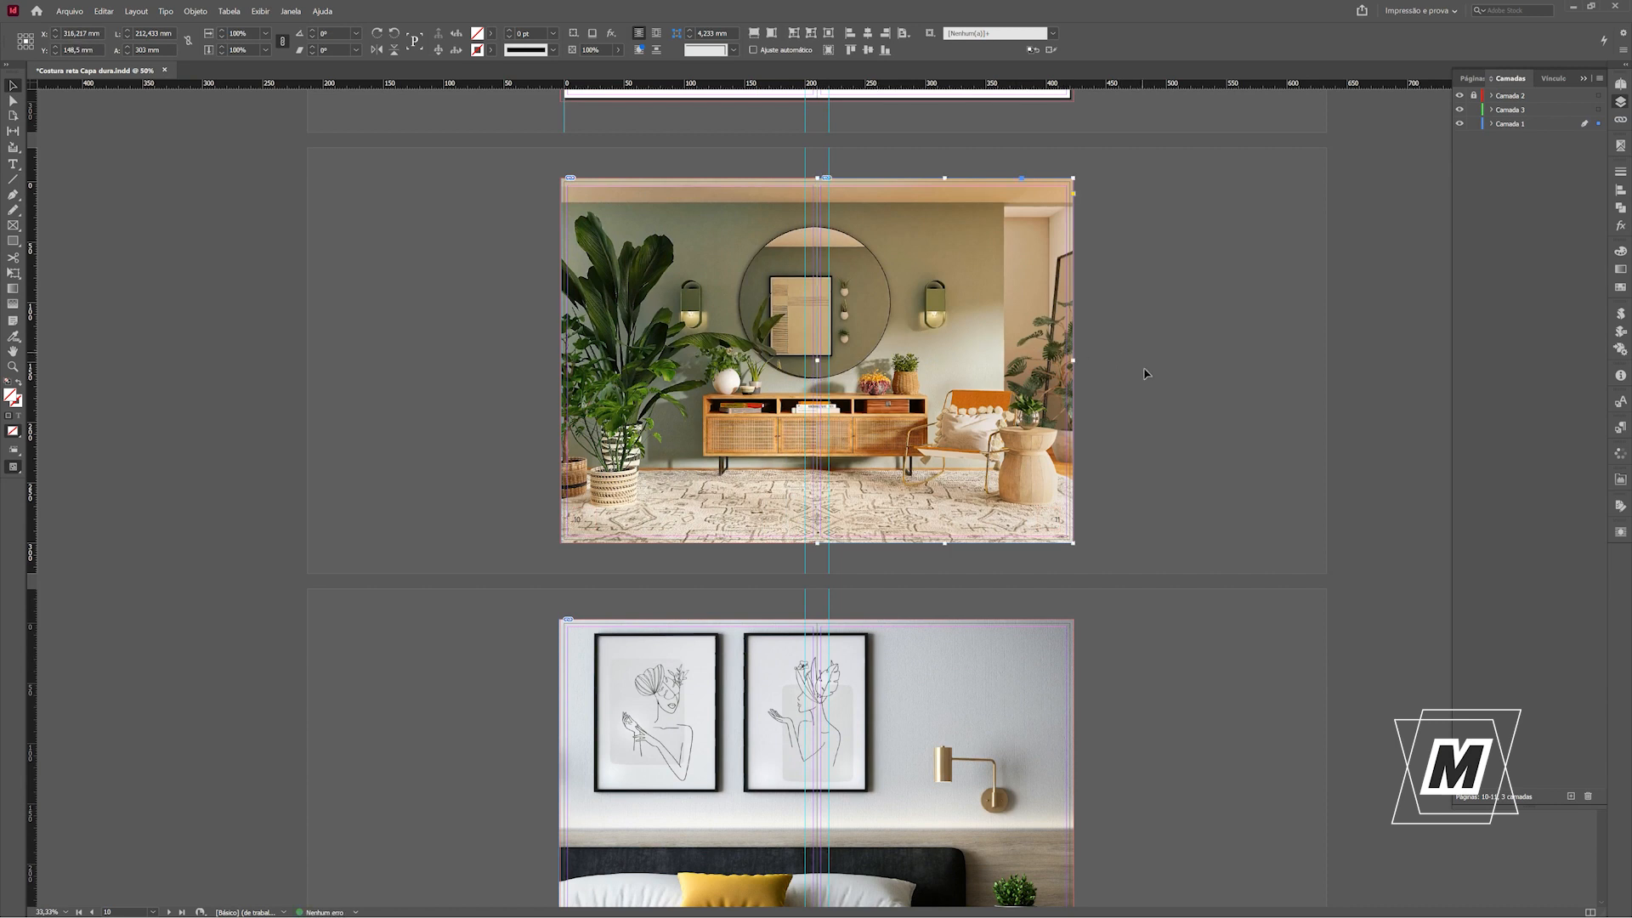
Shift the page 11 half of the image 10 mm horizontally and the page 10 half -10 mm.
{"action": "key", "text": "ctrl+shift+m"}
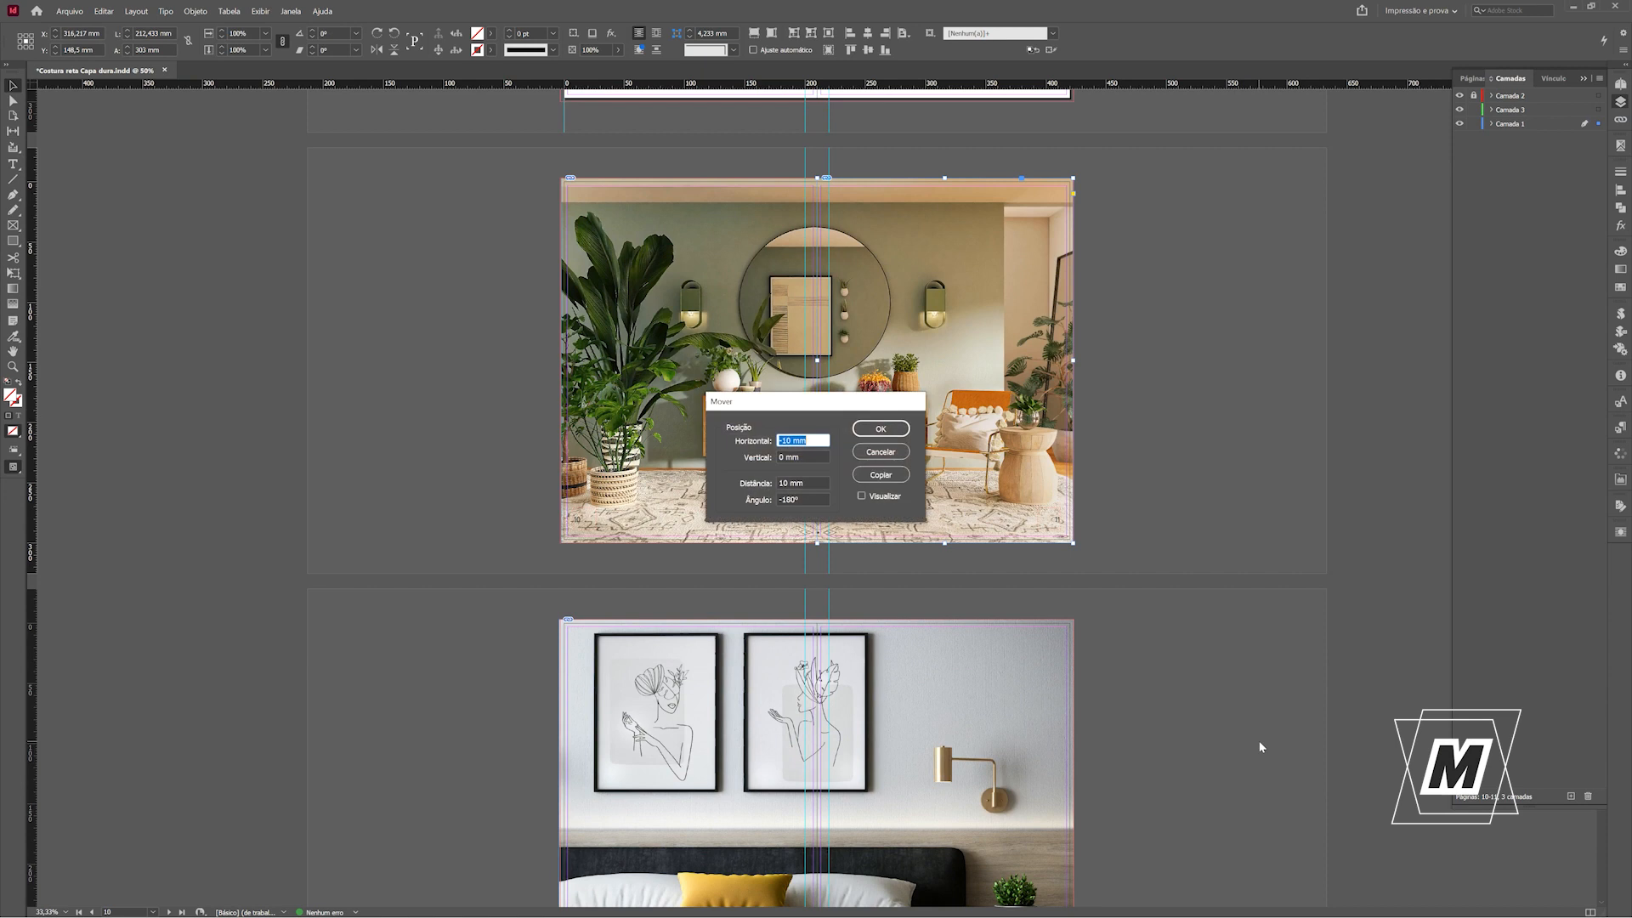
{"action": "type", "text": "1"}
{"action": "key", "text": "Return"}
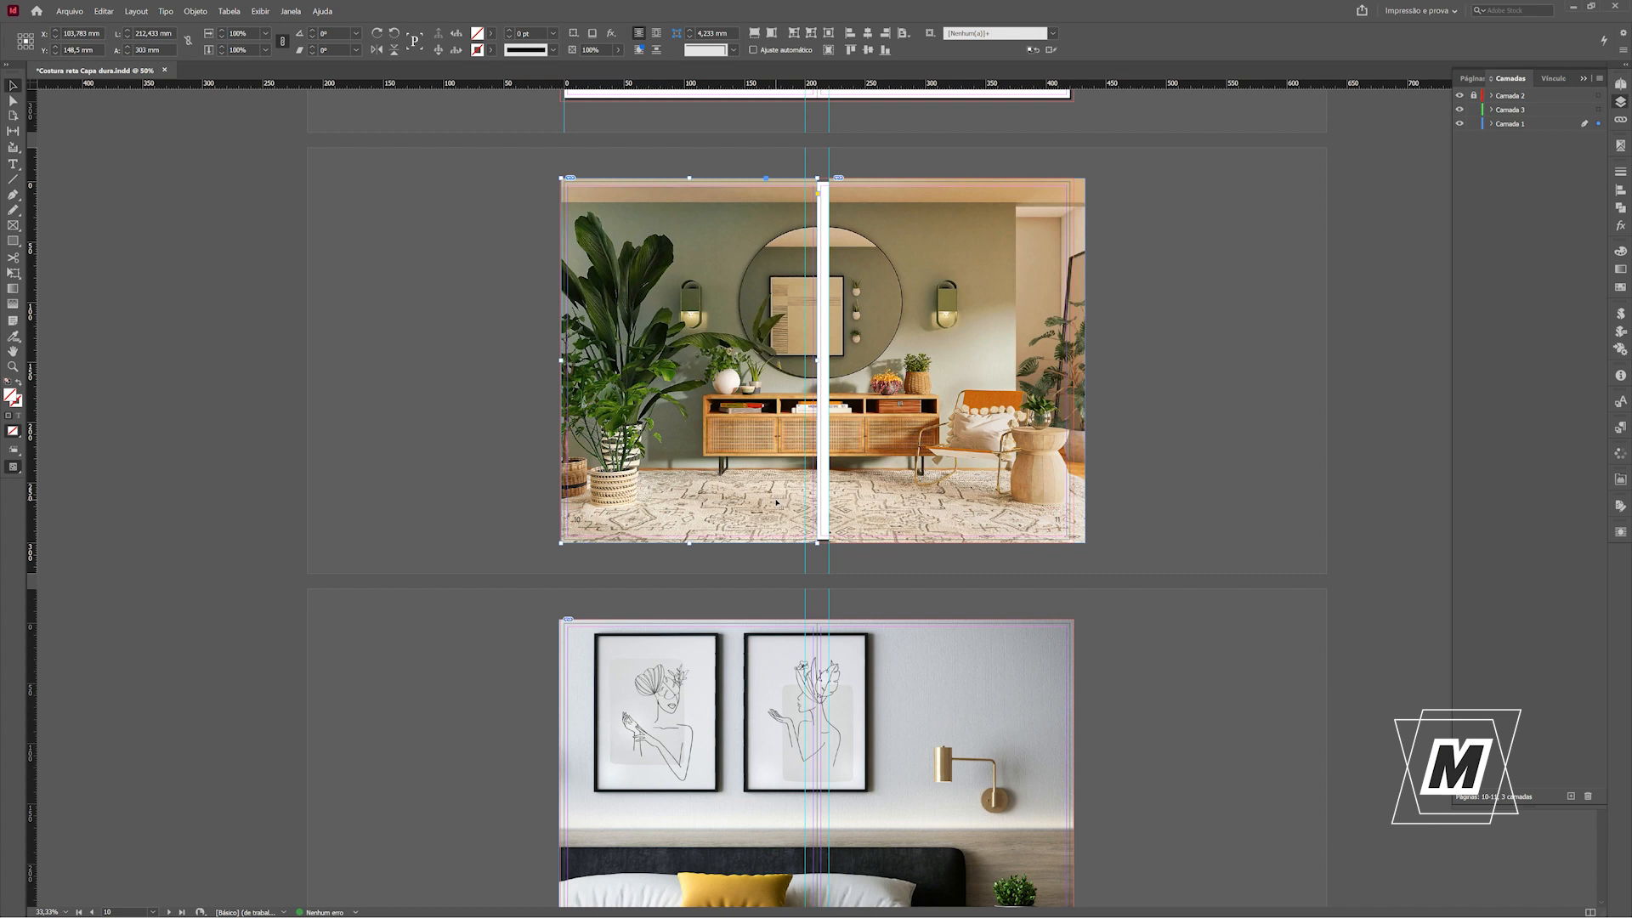
{"action": "key", "text": "ctrl+shift+m"}
{"action": "type", "text": "-10"}
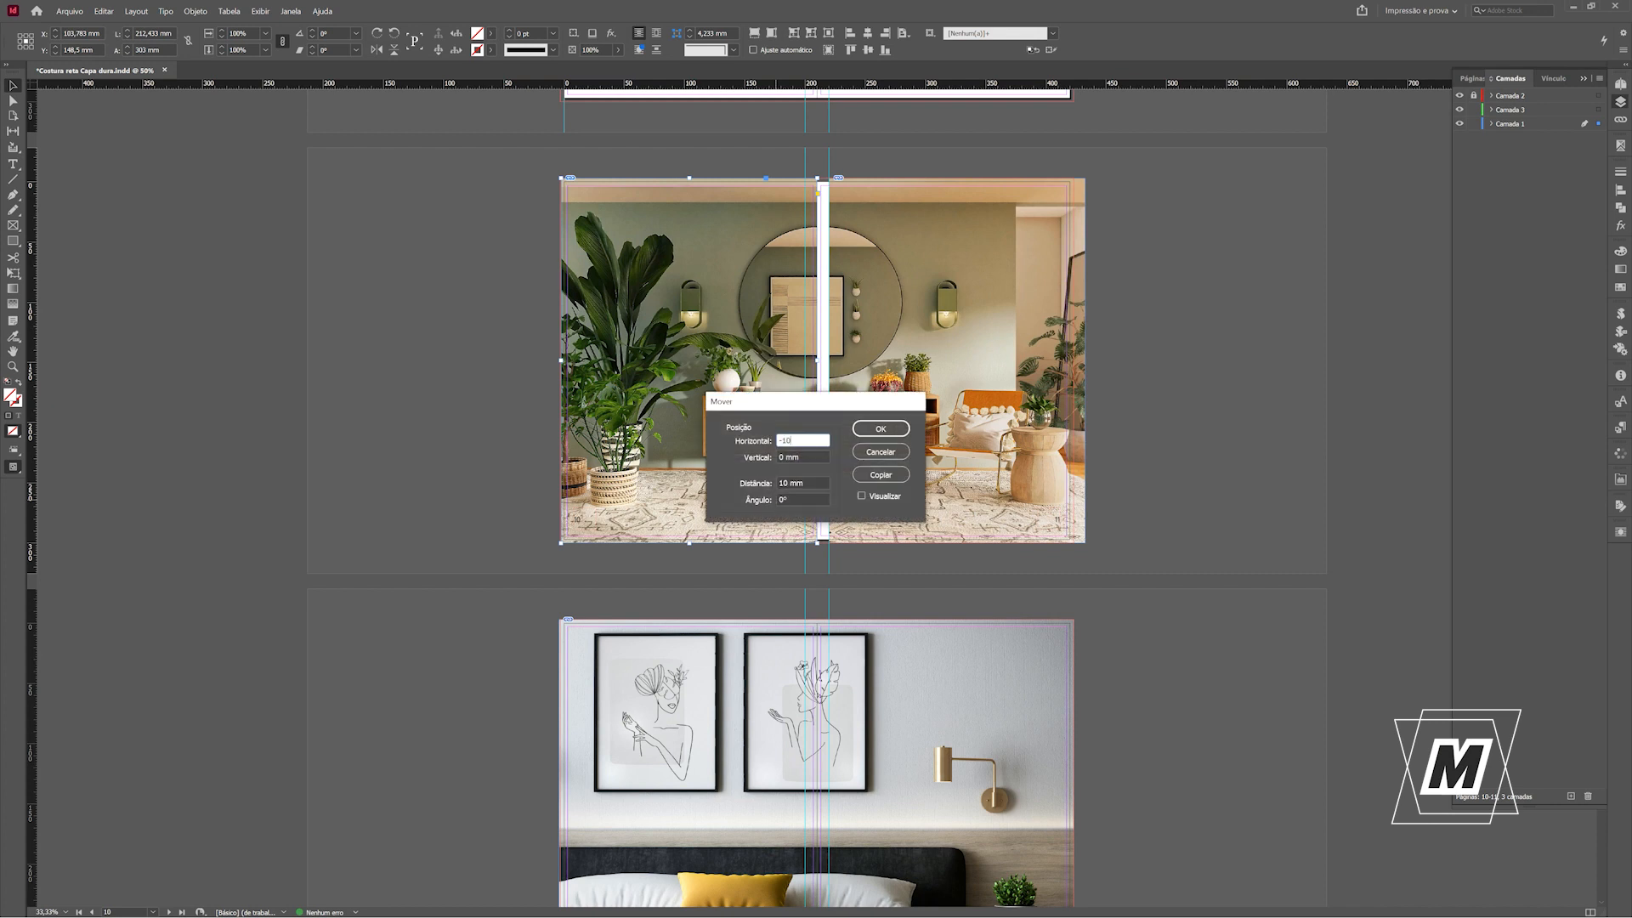
{"action": "key", "text": "Return"}
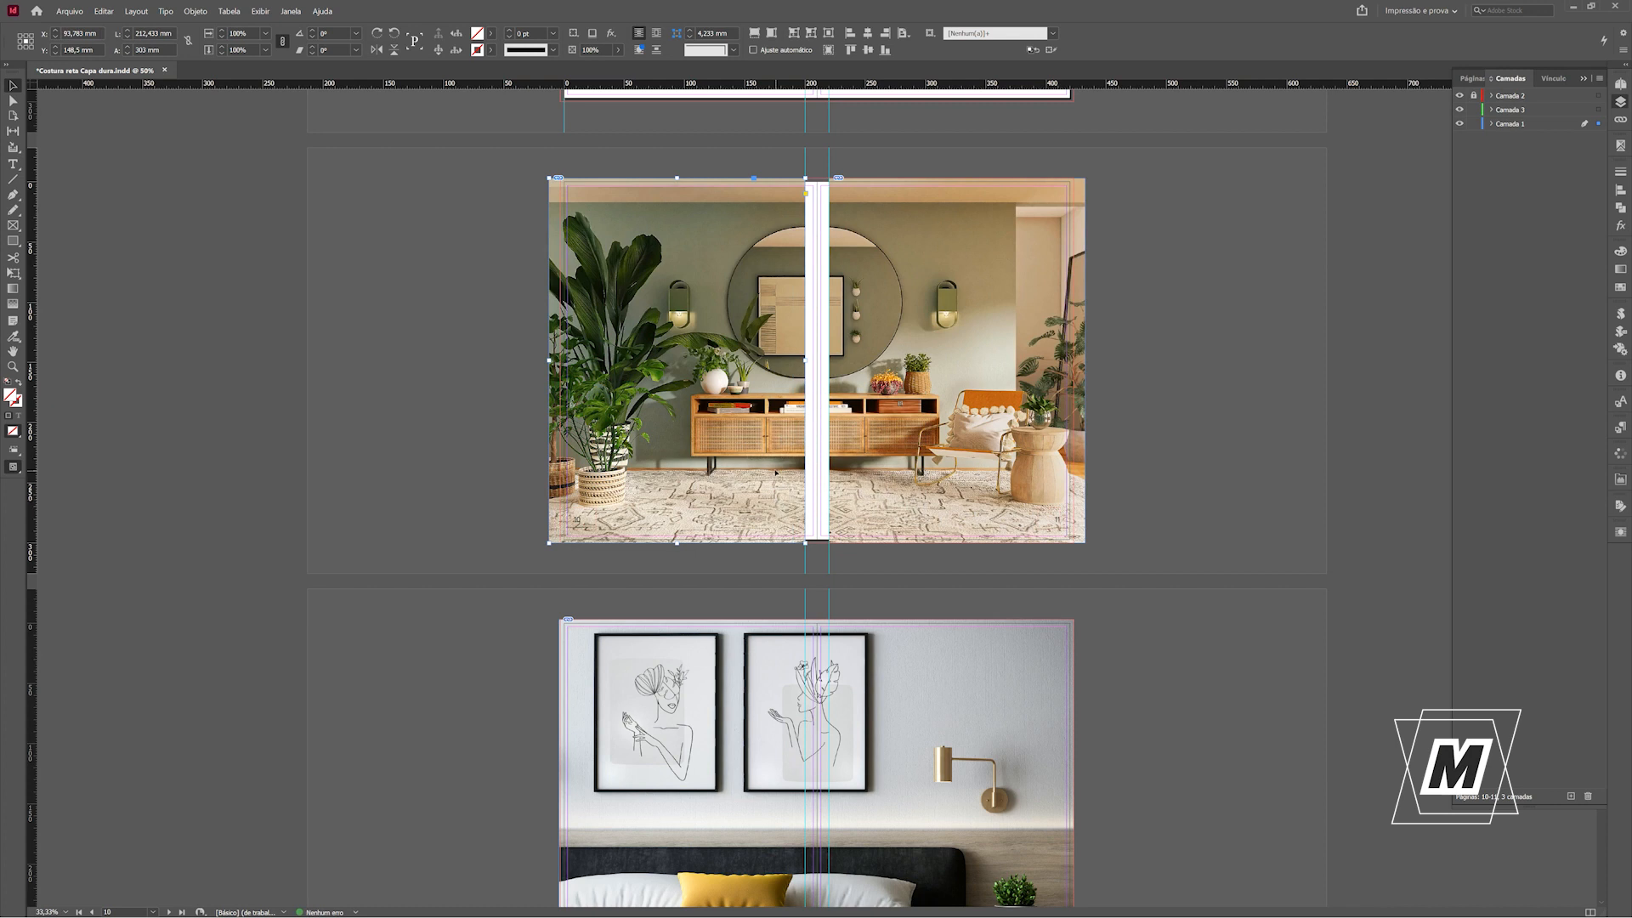
Extend both halves of the pages 10-11 image to the spine and trim their outer edges to the bleed.
{"action": "left_click_drag", "start_coordinate": [808, 362], "coordinate": [817, 360]}
{"action": "left_click", "coordinate": [842, 363]}
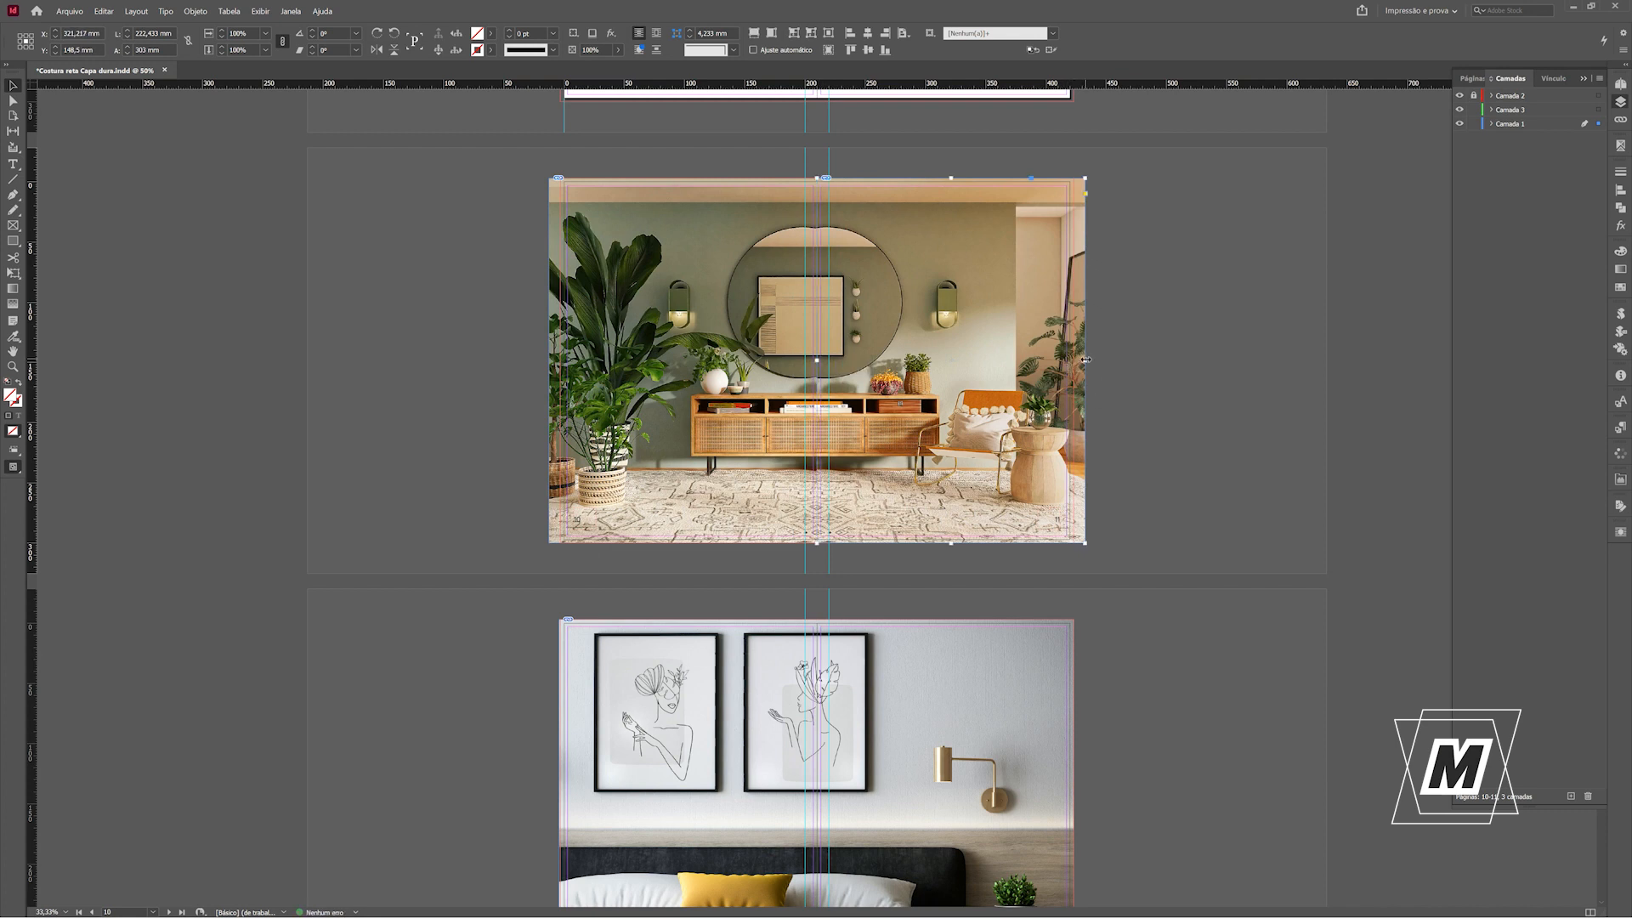
{"action": "left_click_drag", "start_coordinate": [1085, 359], "coordinate": [1073, 359]}
{"action": "left_click", "coordinate": [731, 401]}
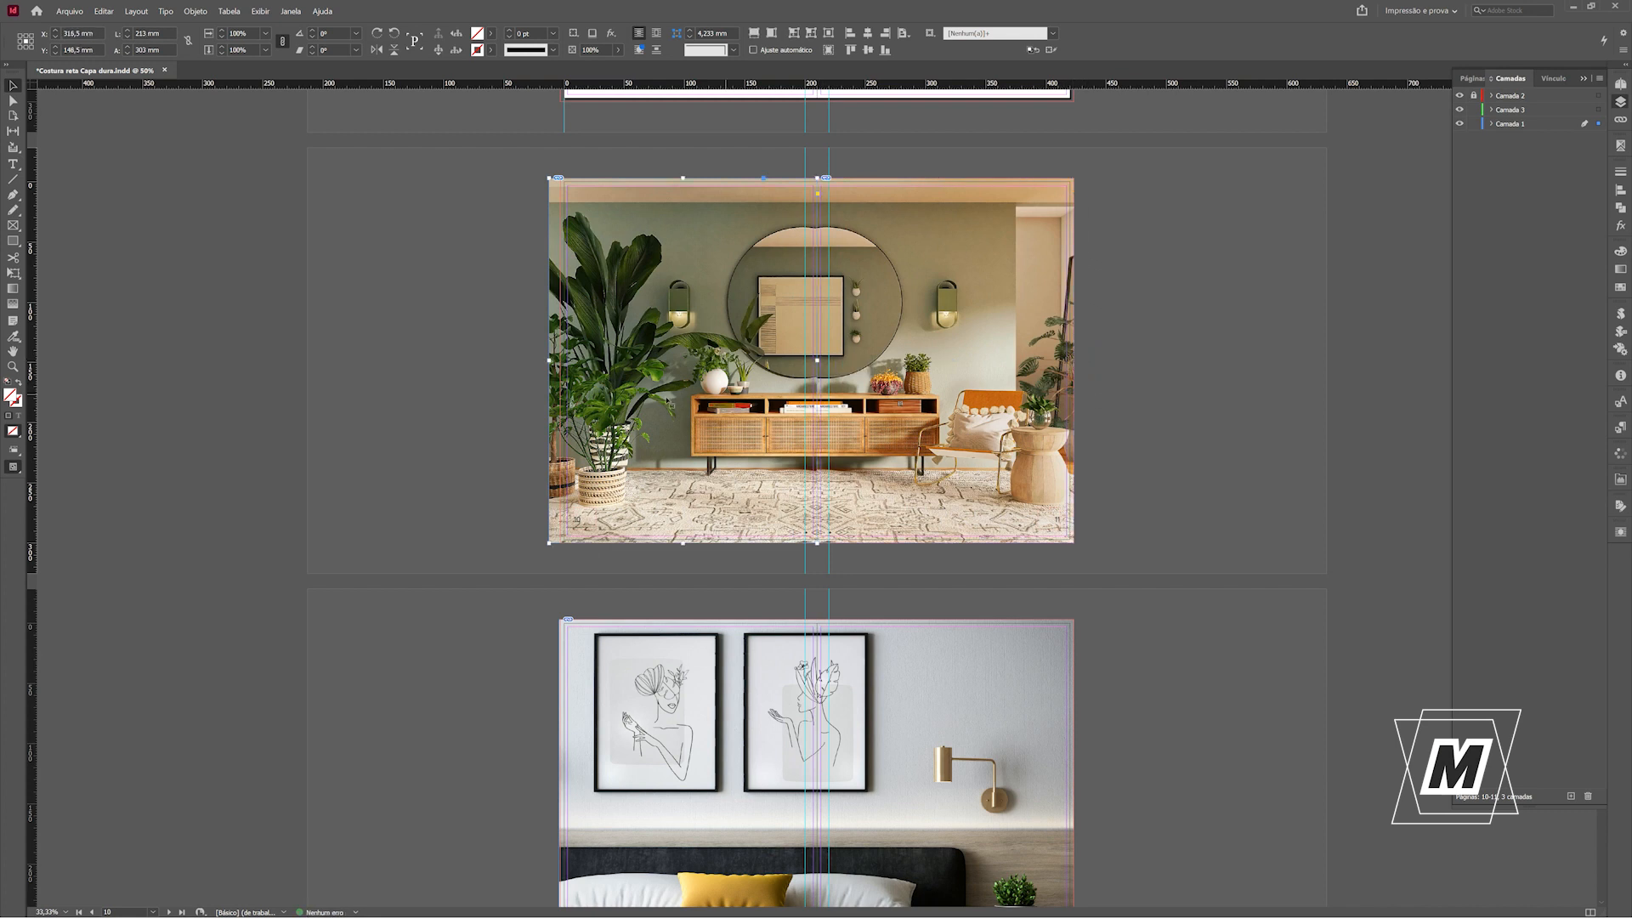
{"action": "left_click_drag", "start_coordinate": [546, 363], "coordinate": [560, 363]}
{"action": "left_click", "coordinate": [1201, 440]}
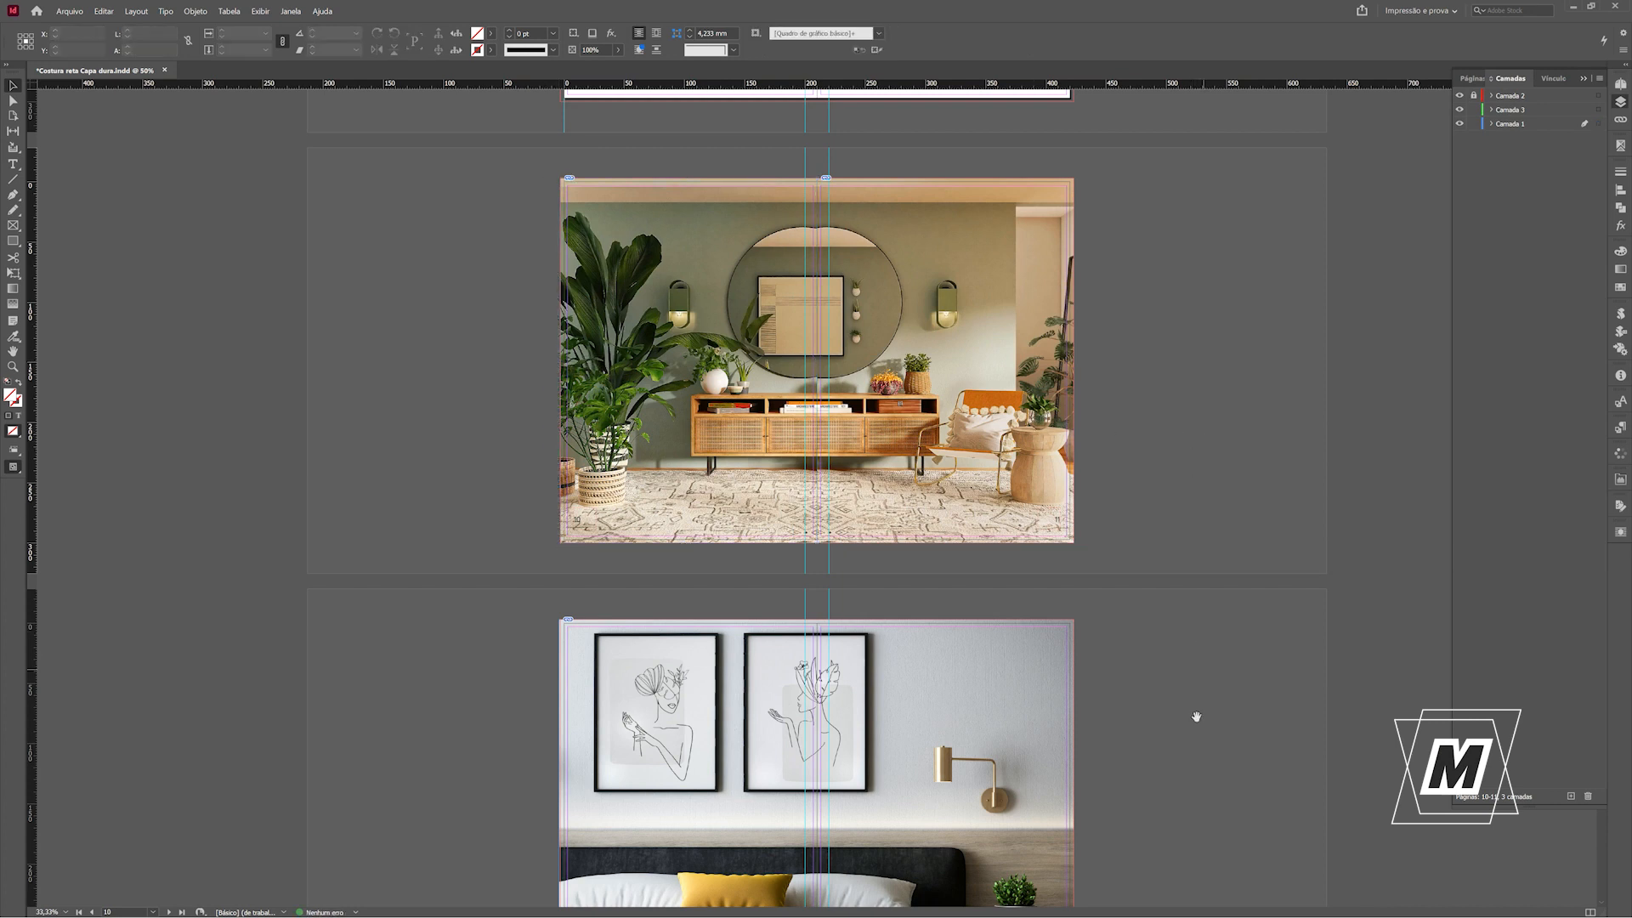
Examine the bedroom image spread on pages 12-13 in preview and return to the normal view.
{"action": "scroll", "coordinate": [1188, 543], "scroll_direction": "down", "scroll_amount": 3}
{"action": "scroll", "coordinate": [1189, 543], "scroll_direction": "down", "scroll_amount": 2}
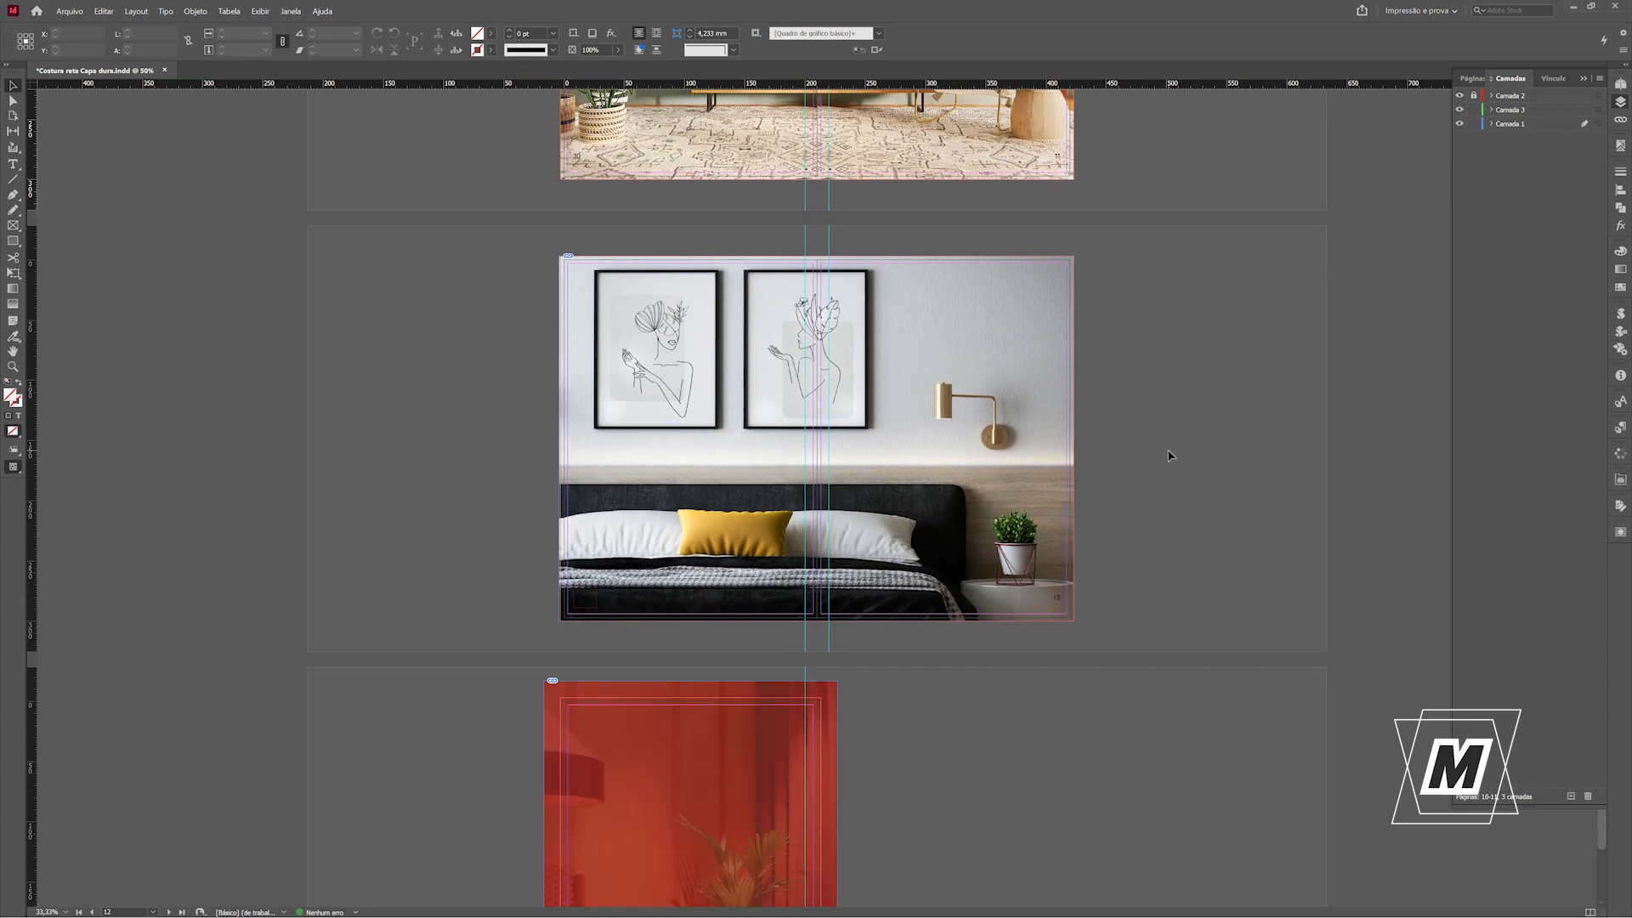
{"action": "scroll", "coordinate": [1176, 569], "scroll_direction": "down", "scroll_amount": 2}
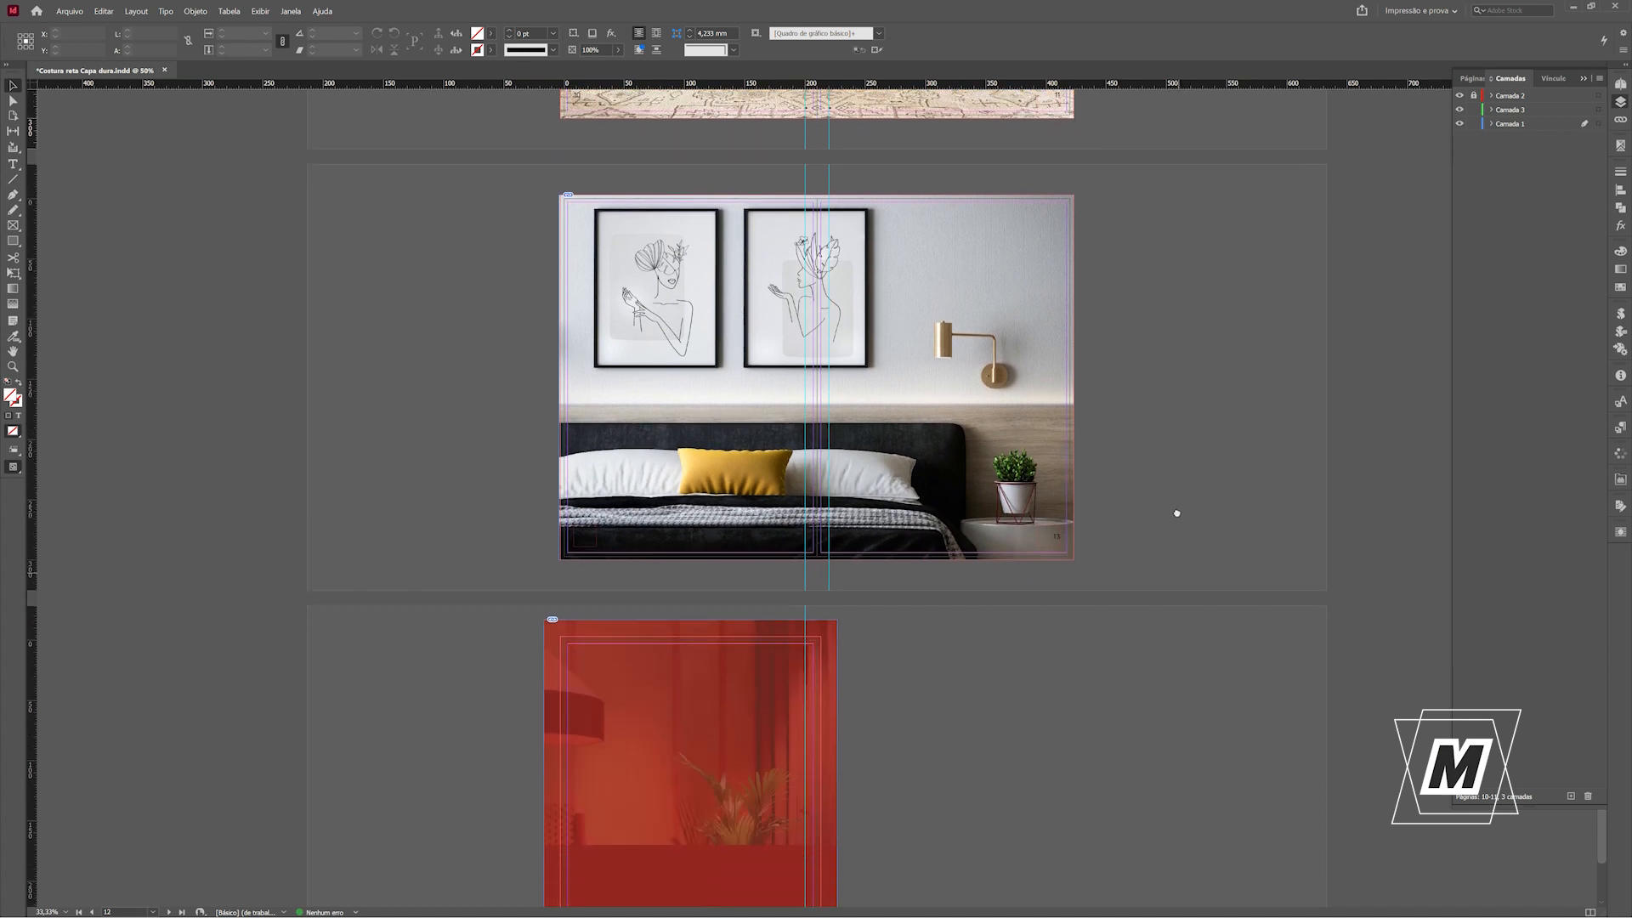
{"action": "left_click_drag", "start_coordinate": [1174, 464], "coordinate": [1173, 442]}
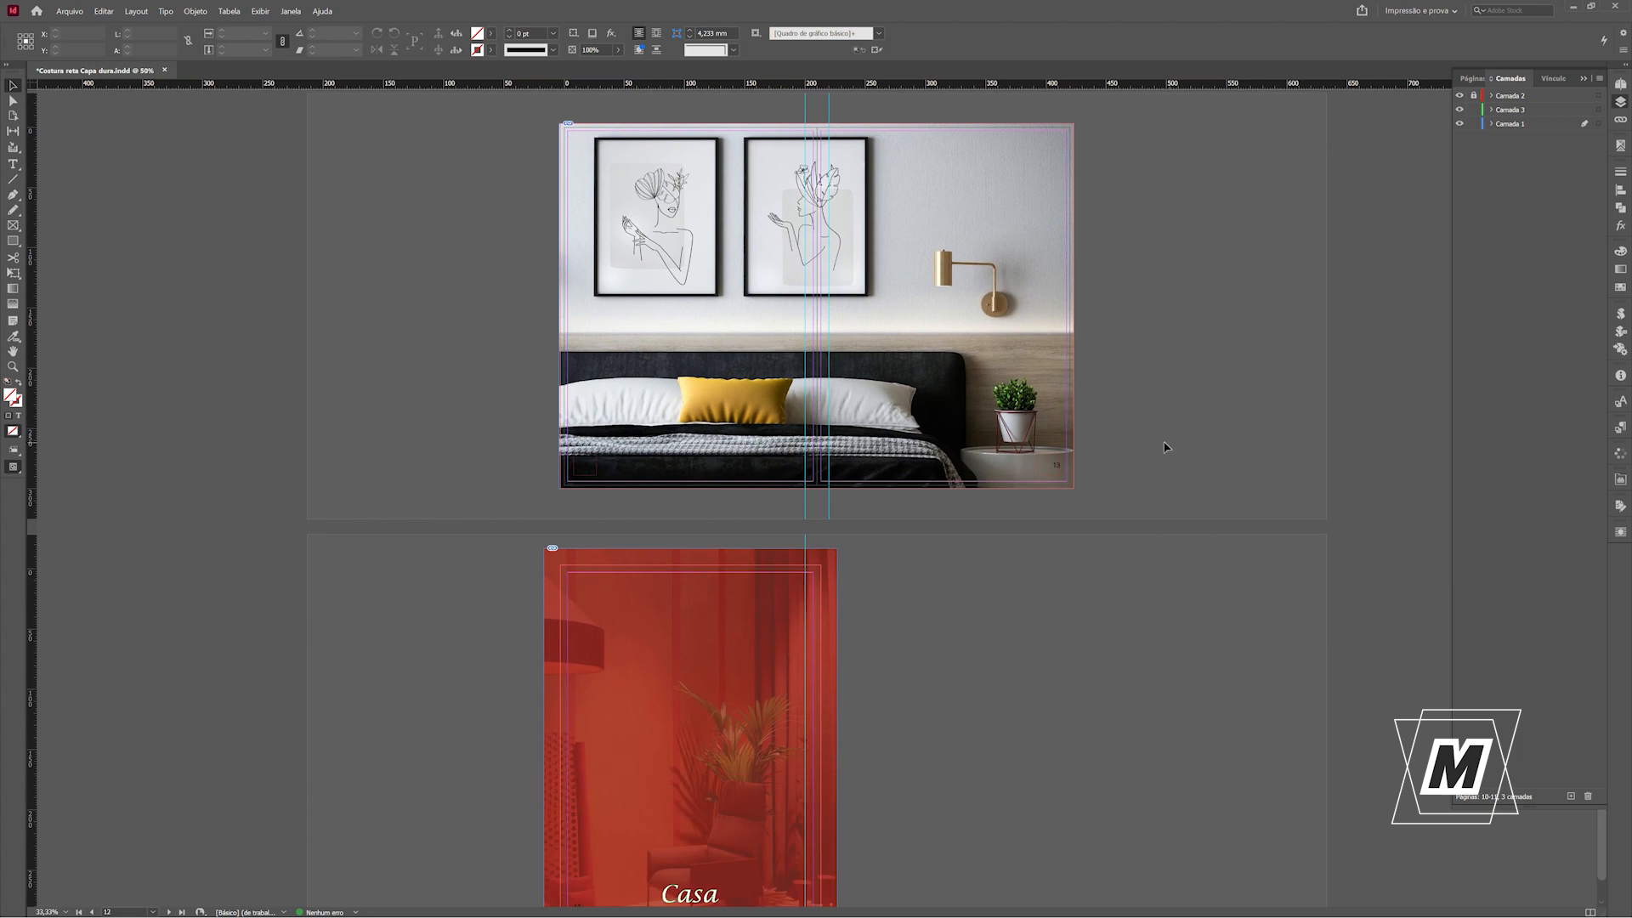
{"action": "key", "text": "w"}
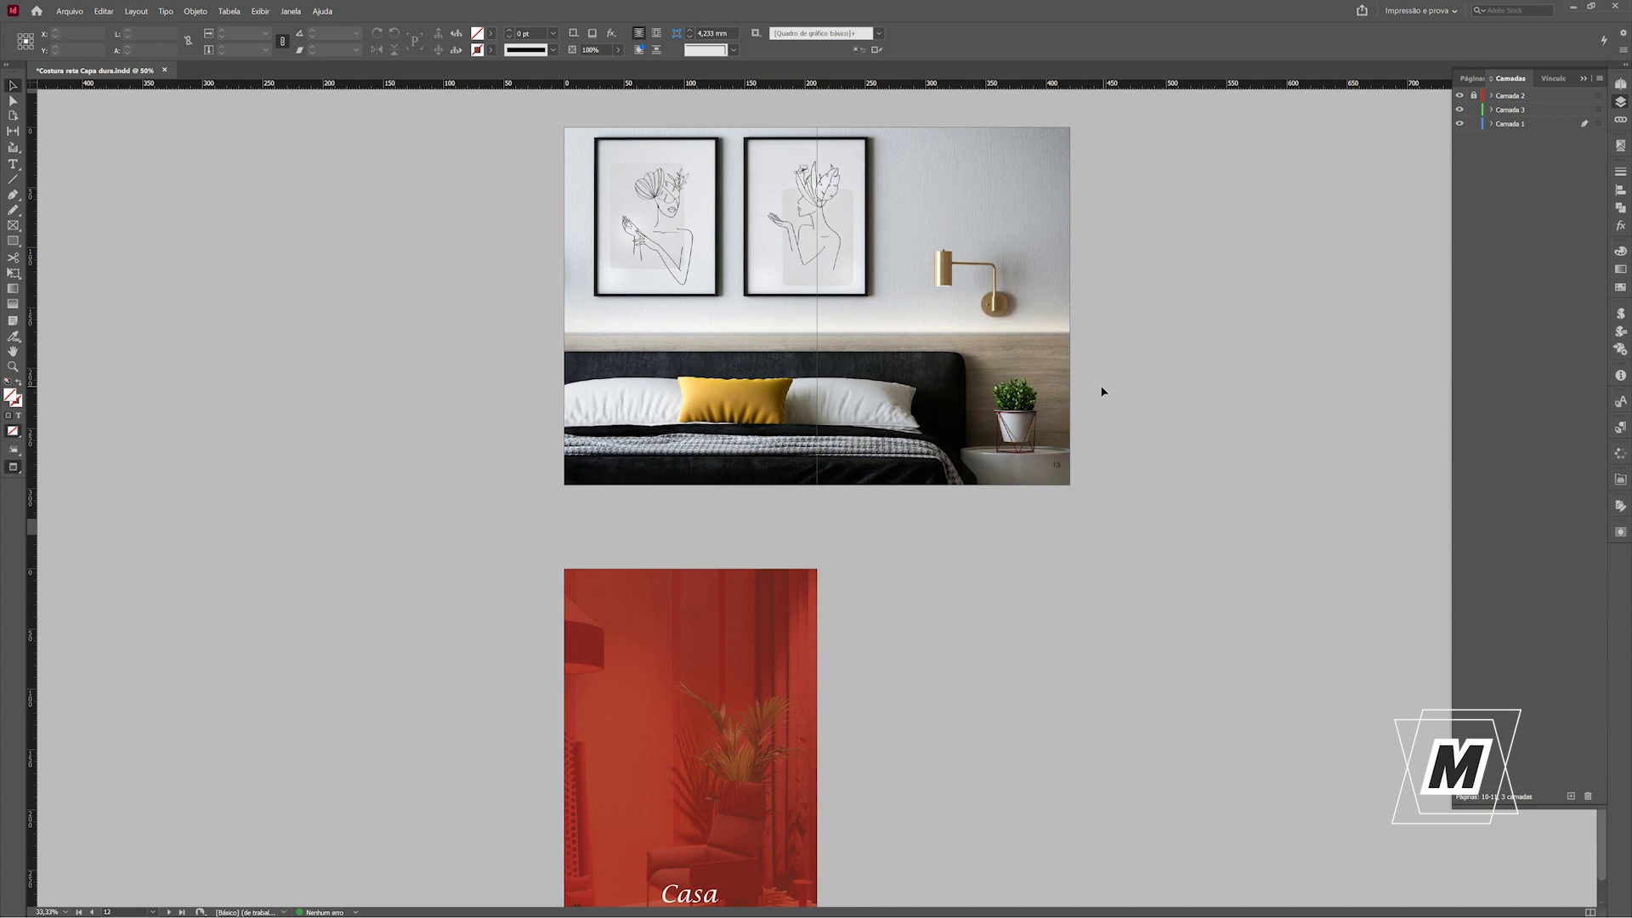
{"action": "key", "text": "w"}
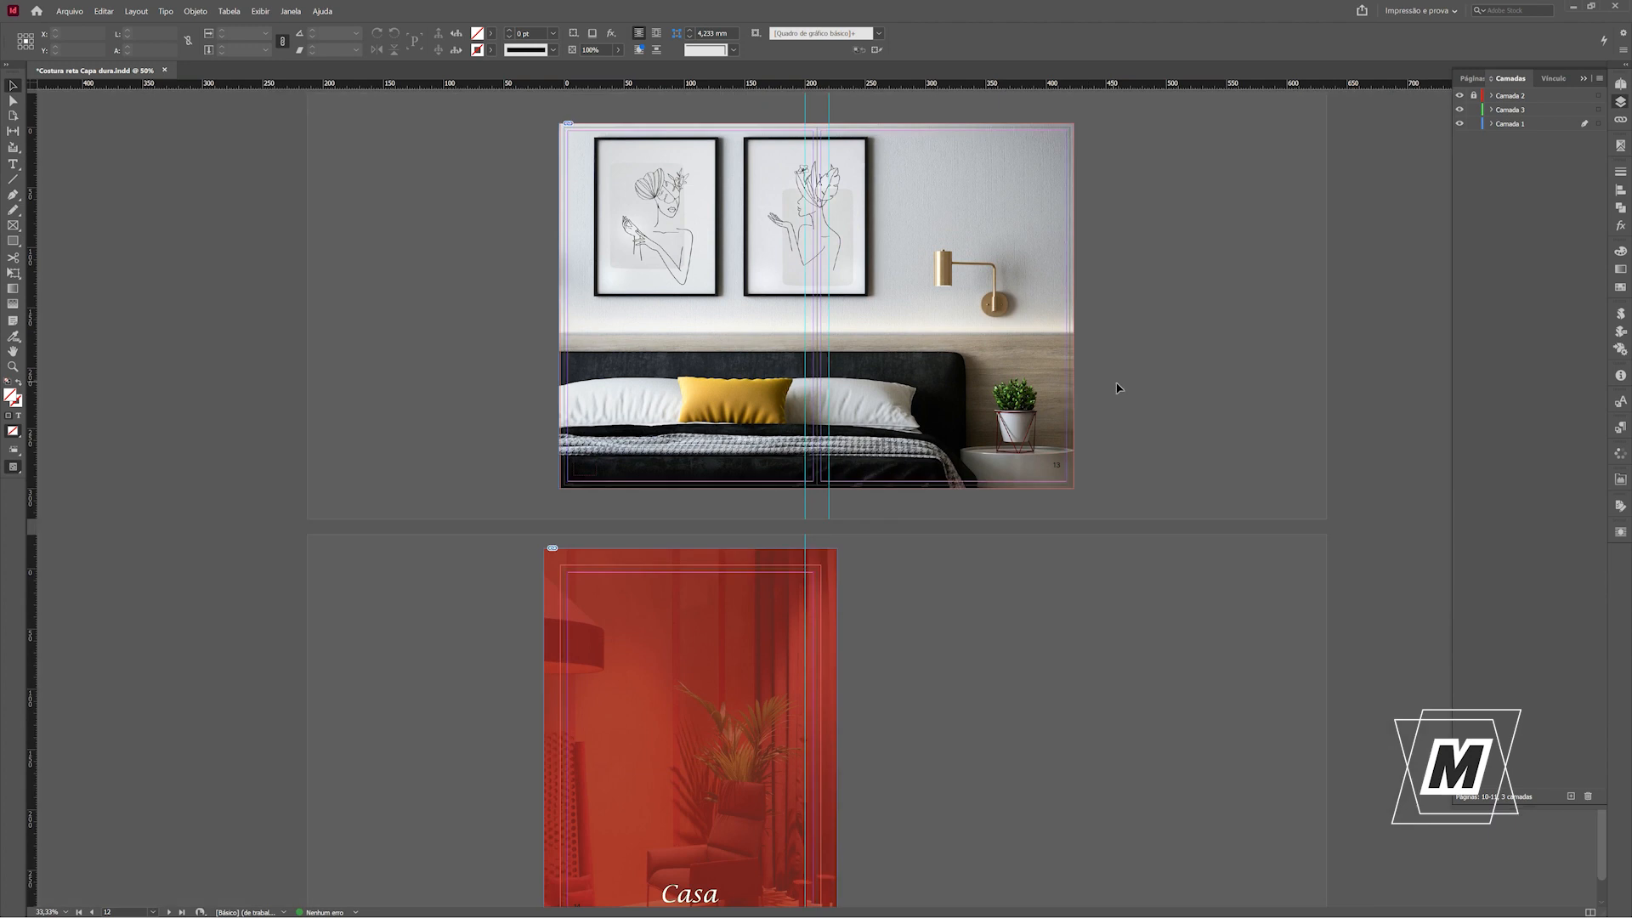